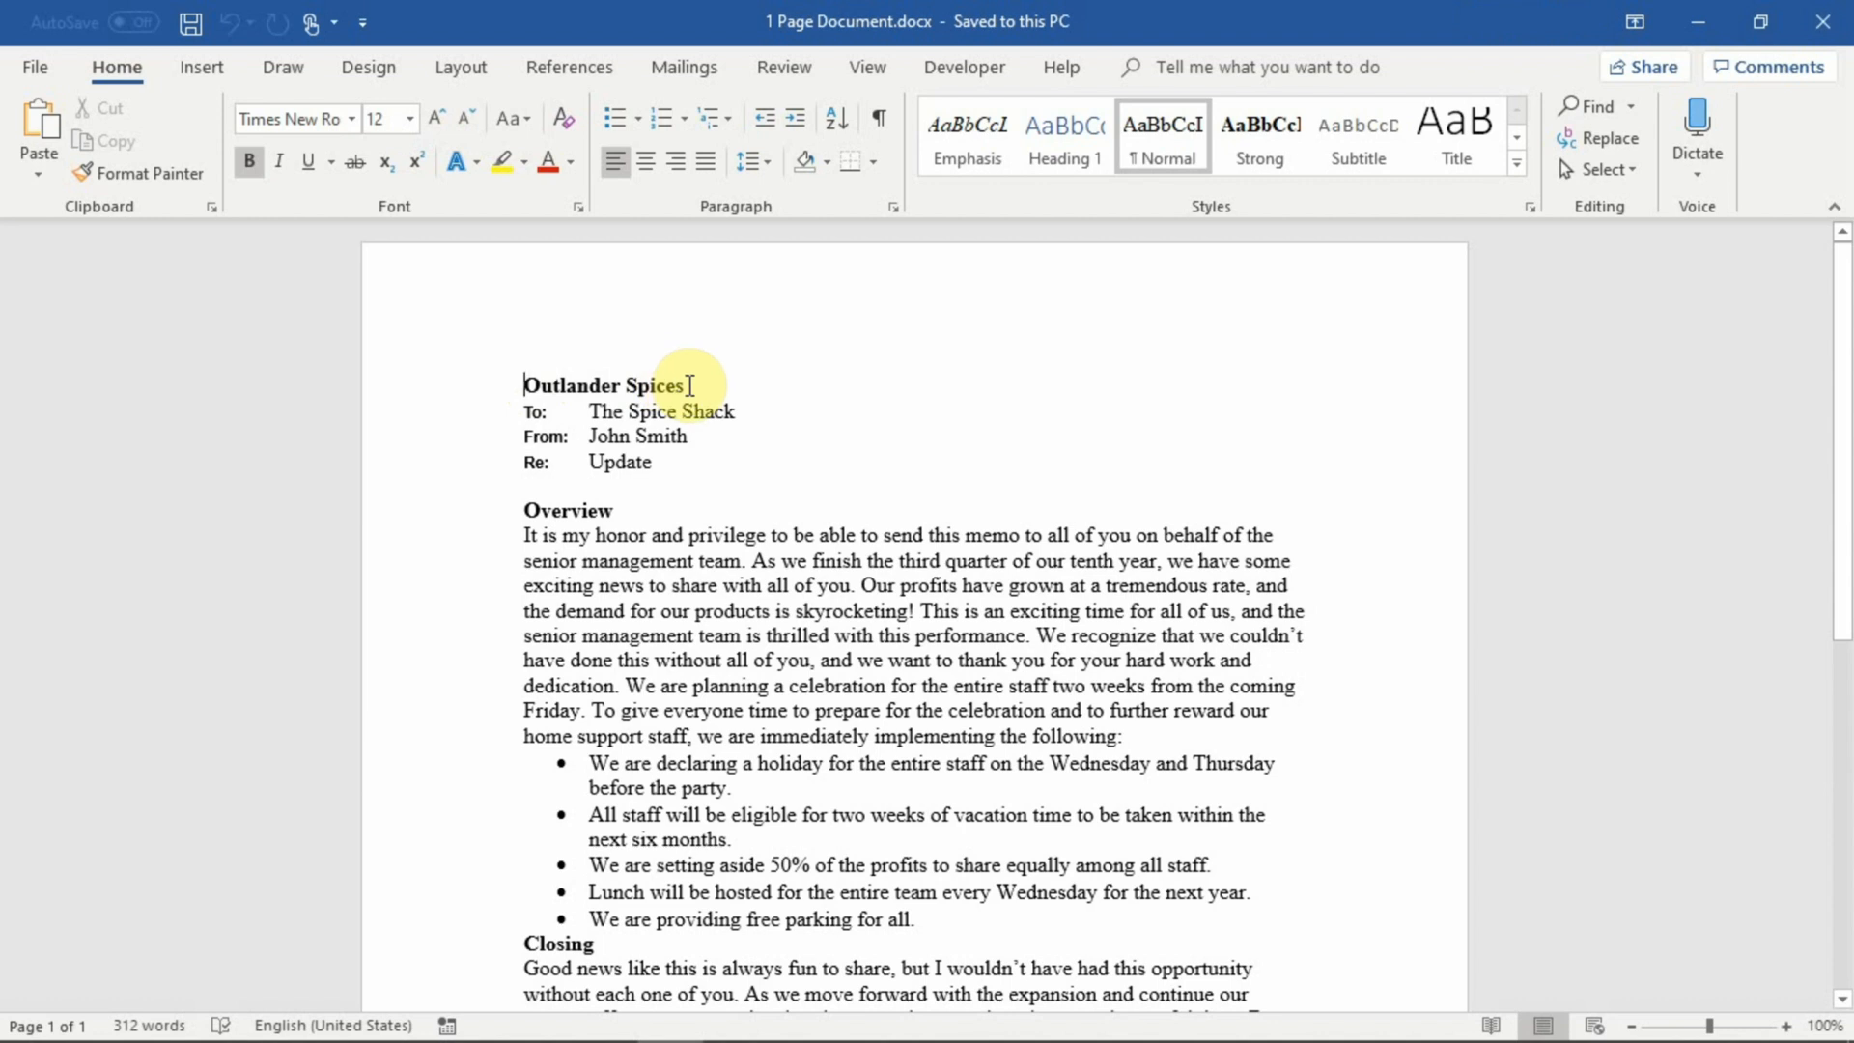
Set the outline level of the "Overview" heading to Level 1 in its paragraph settings.
drag(689, 385, 549, 386)
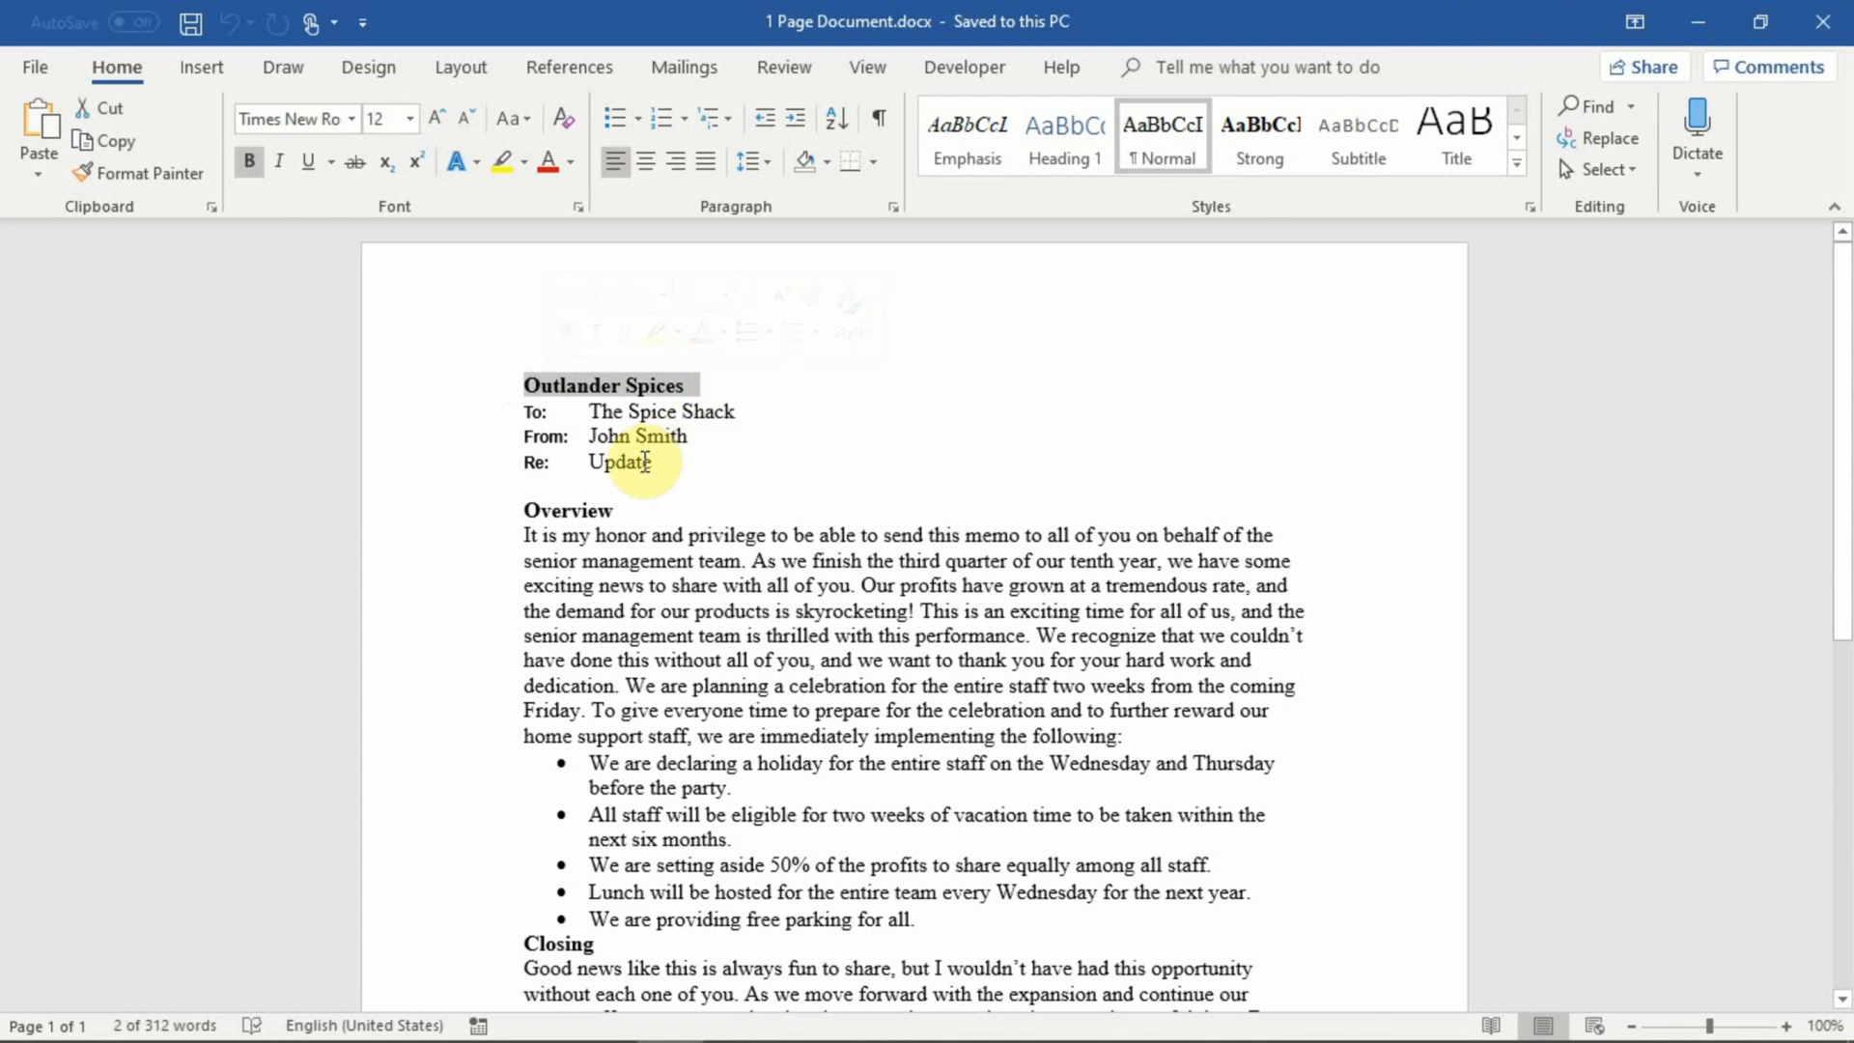
drag(618, 511, 526, 516)
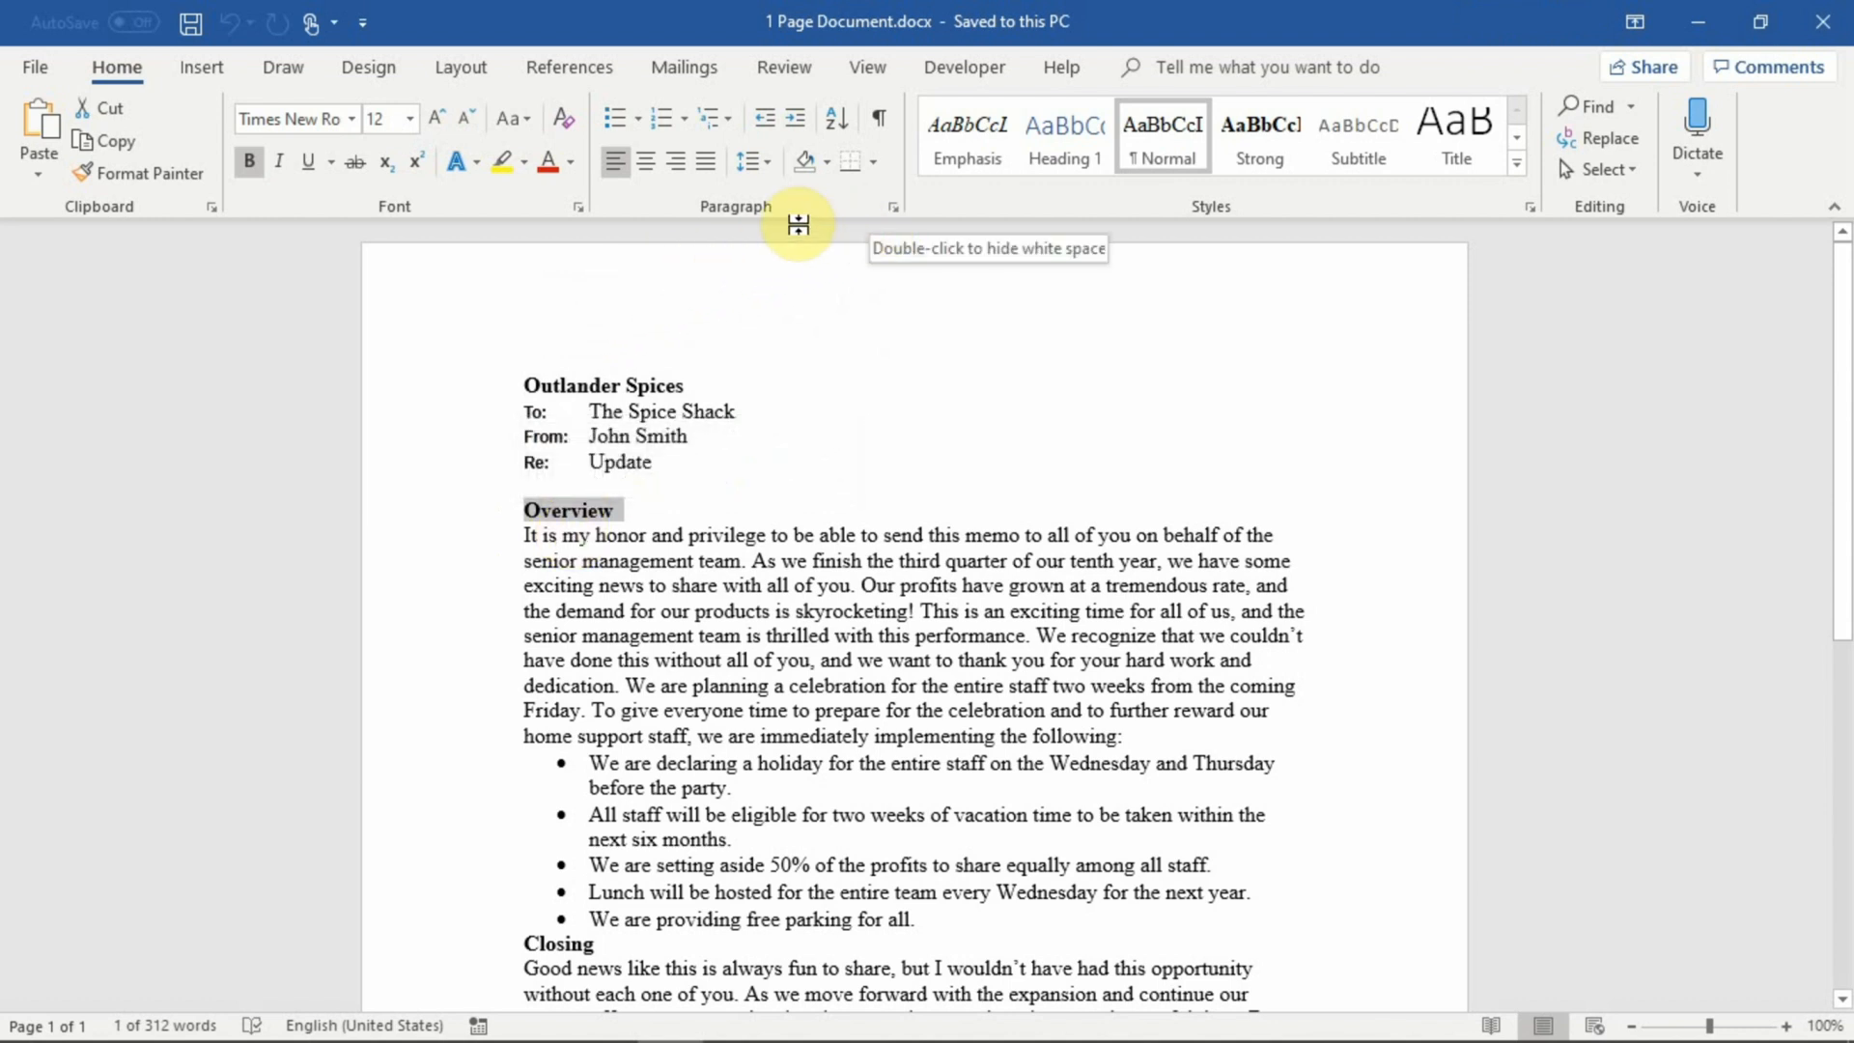
click(893, 207)
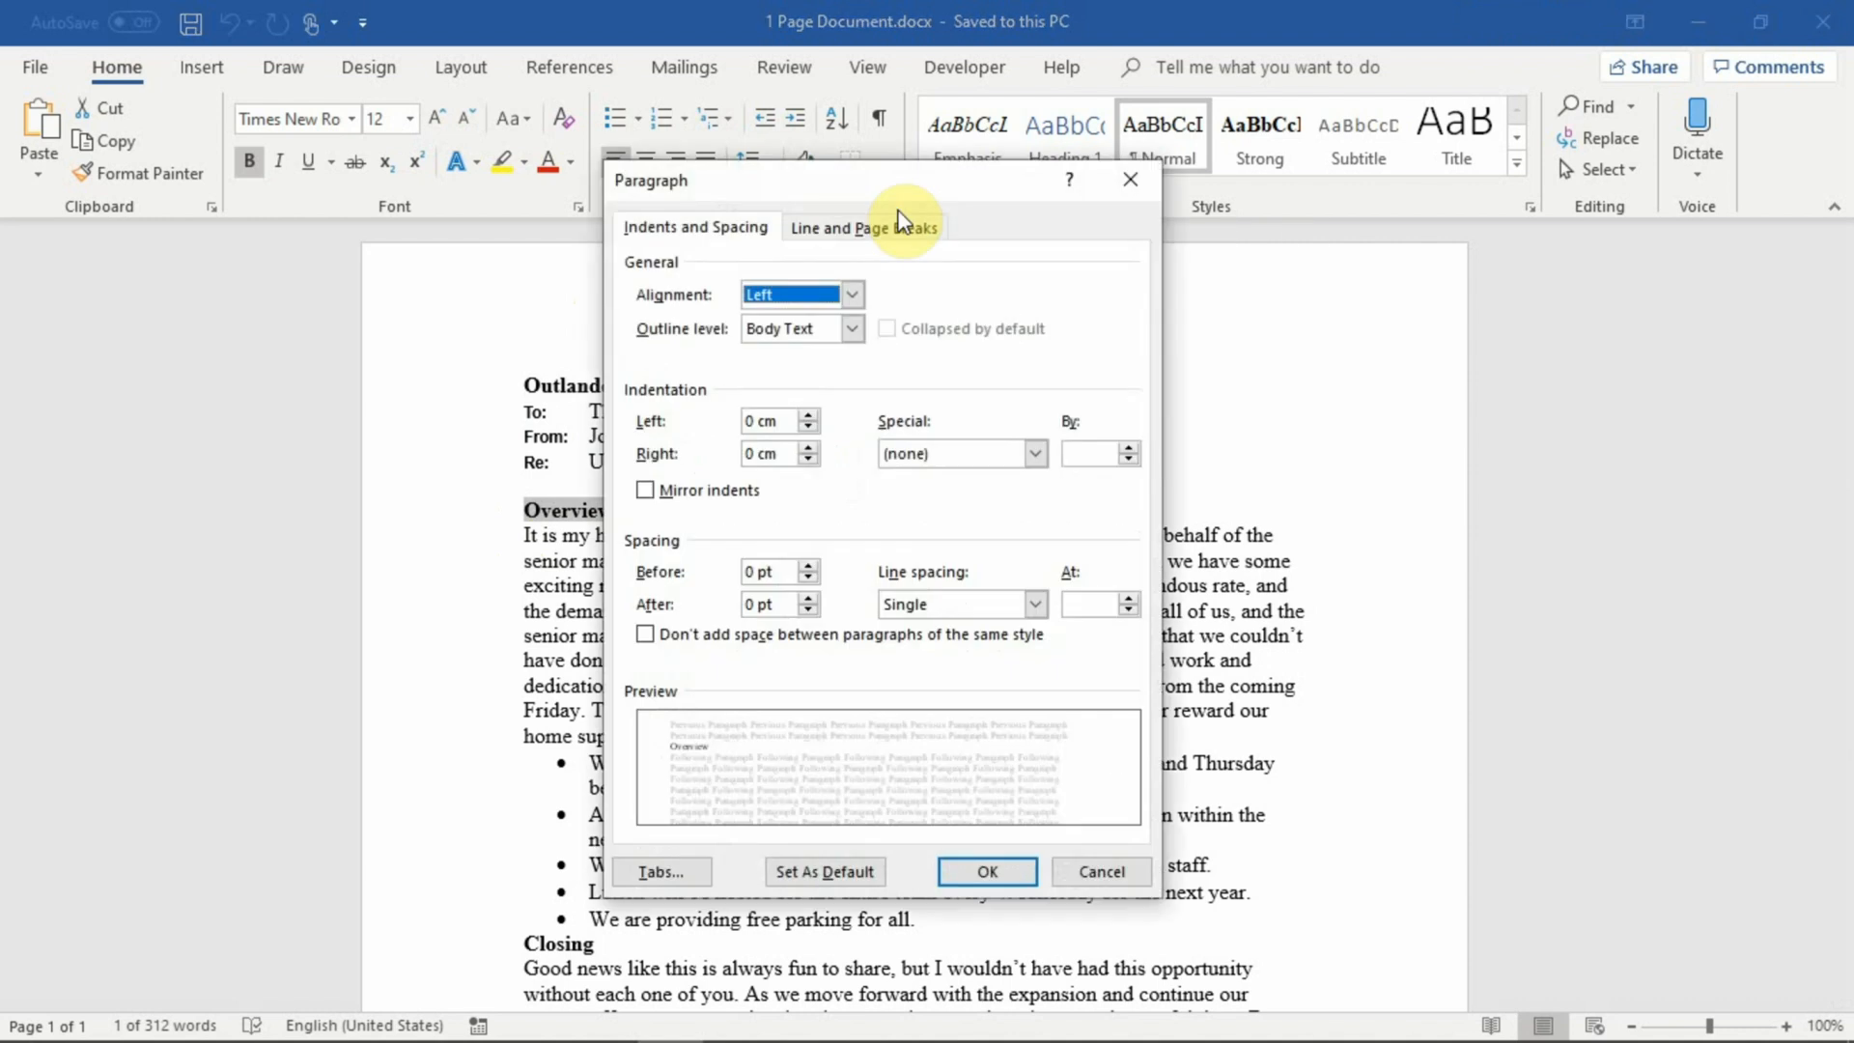
drag(853, 198, 1105, 205)
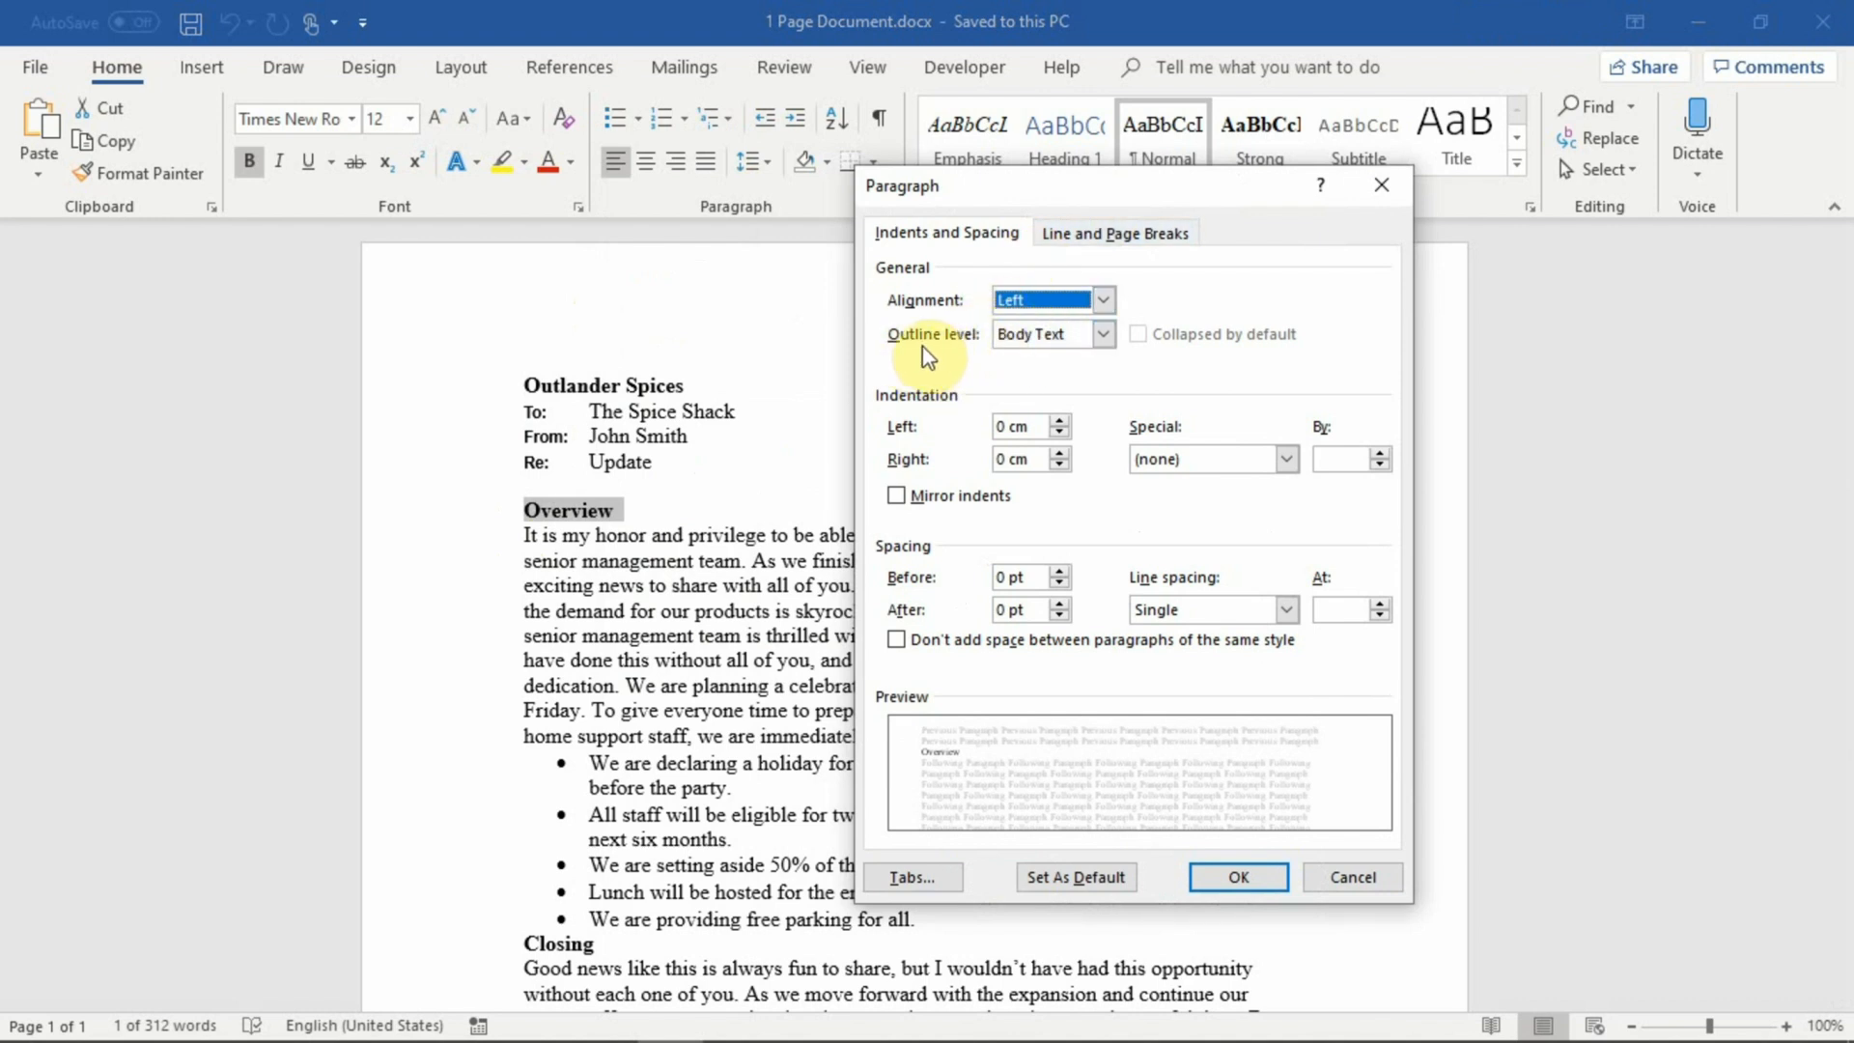
click(1103, 334)
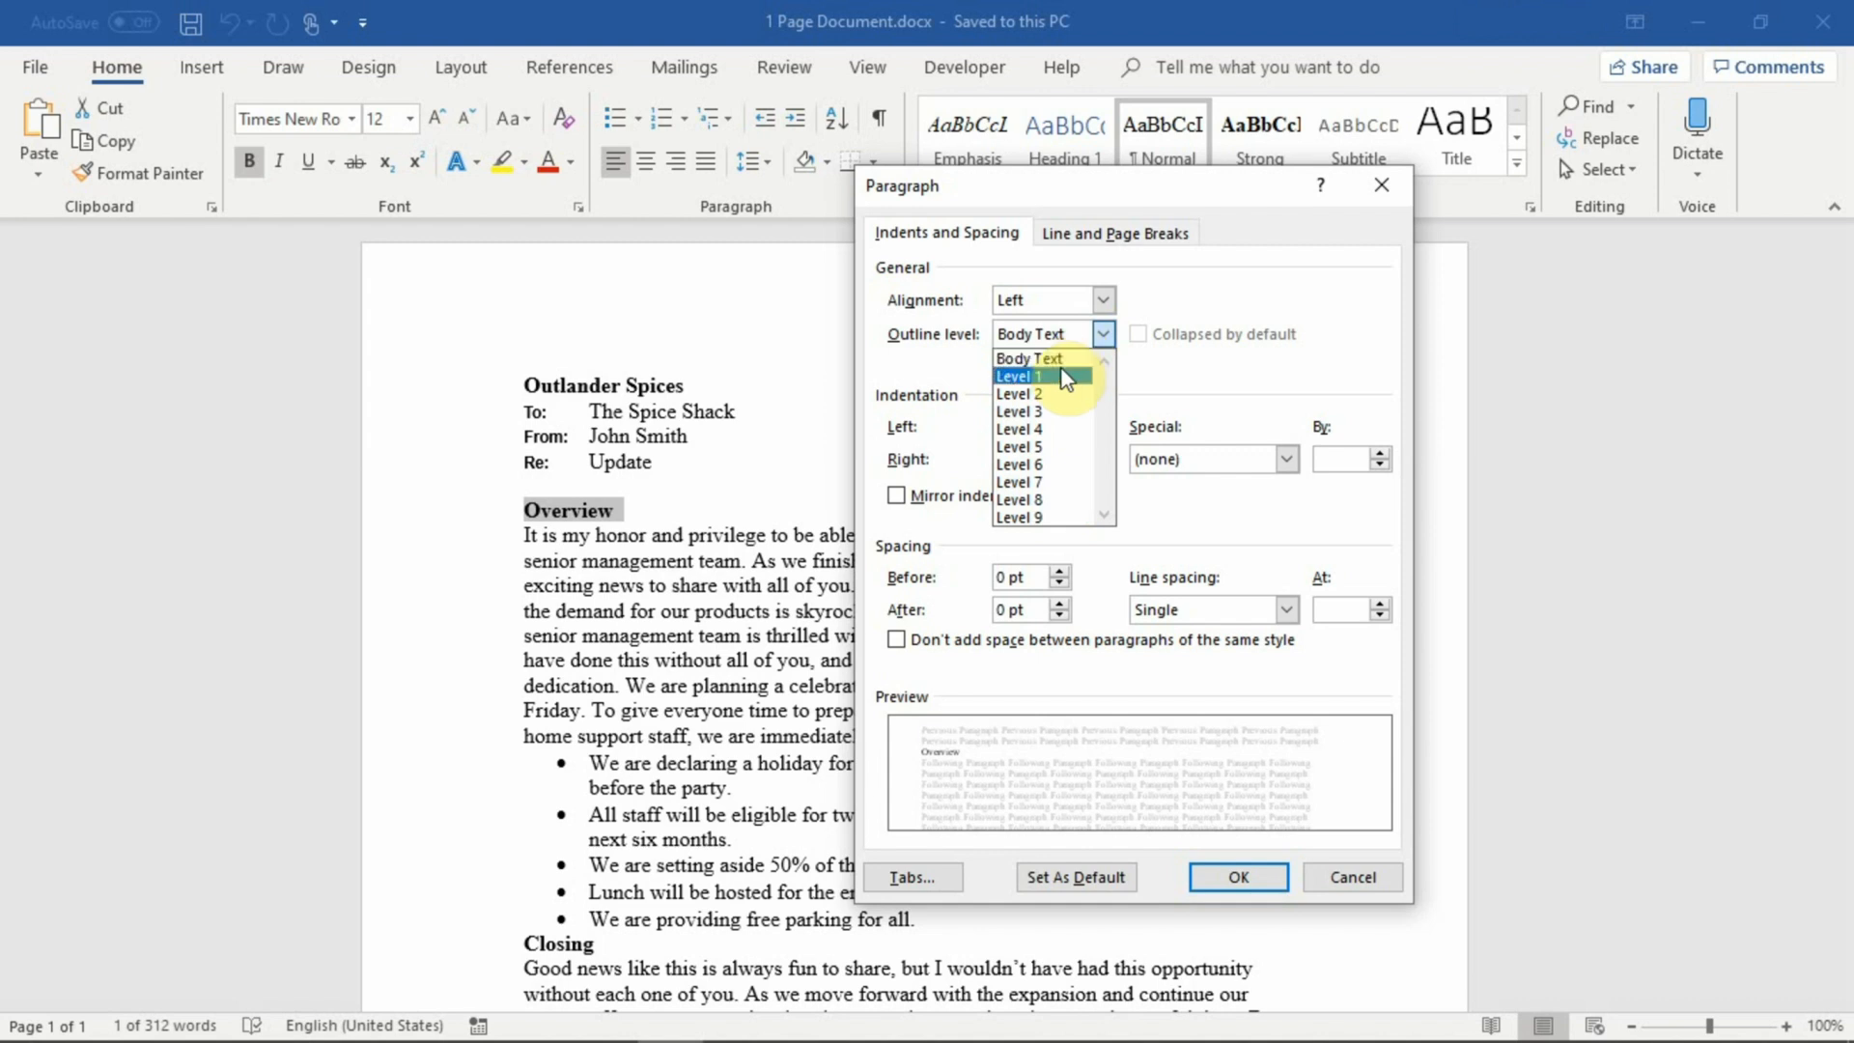
click(1066, 377)
click(1038, 381)
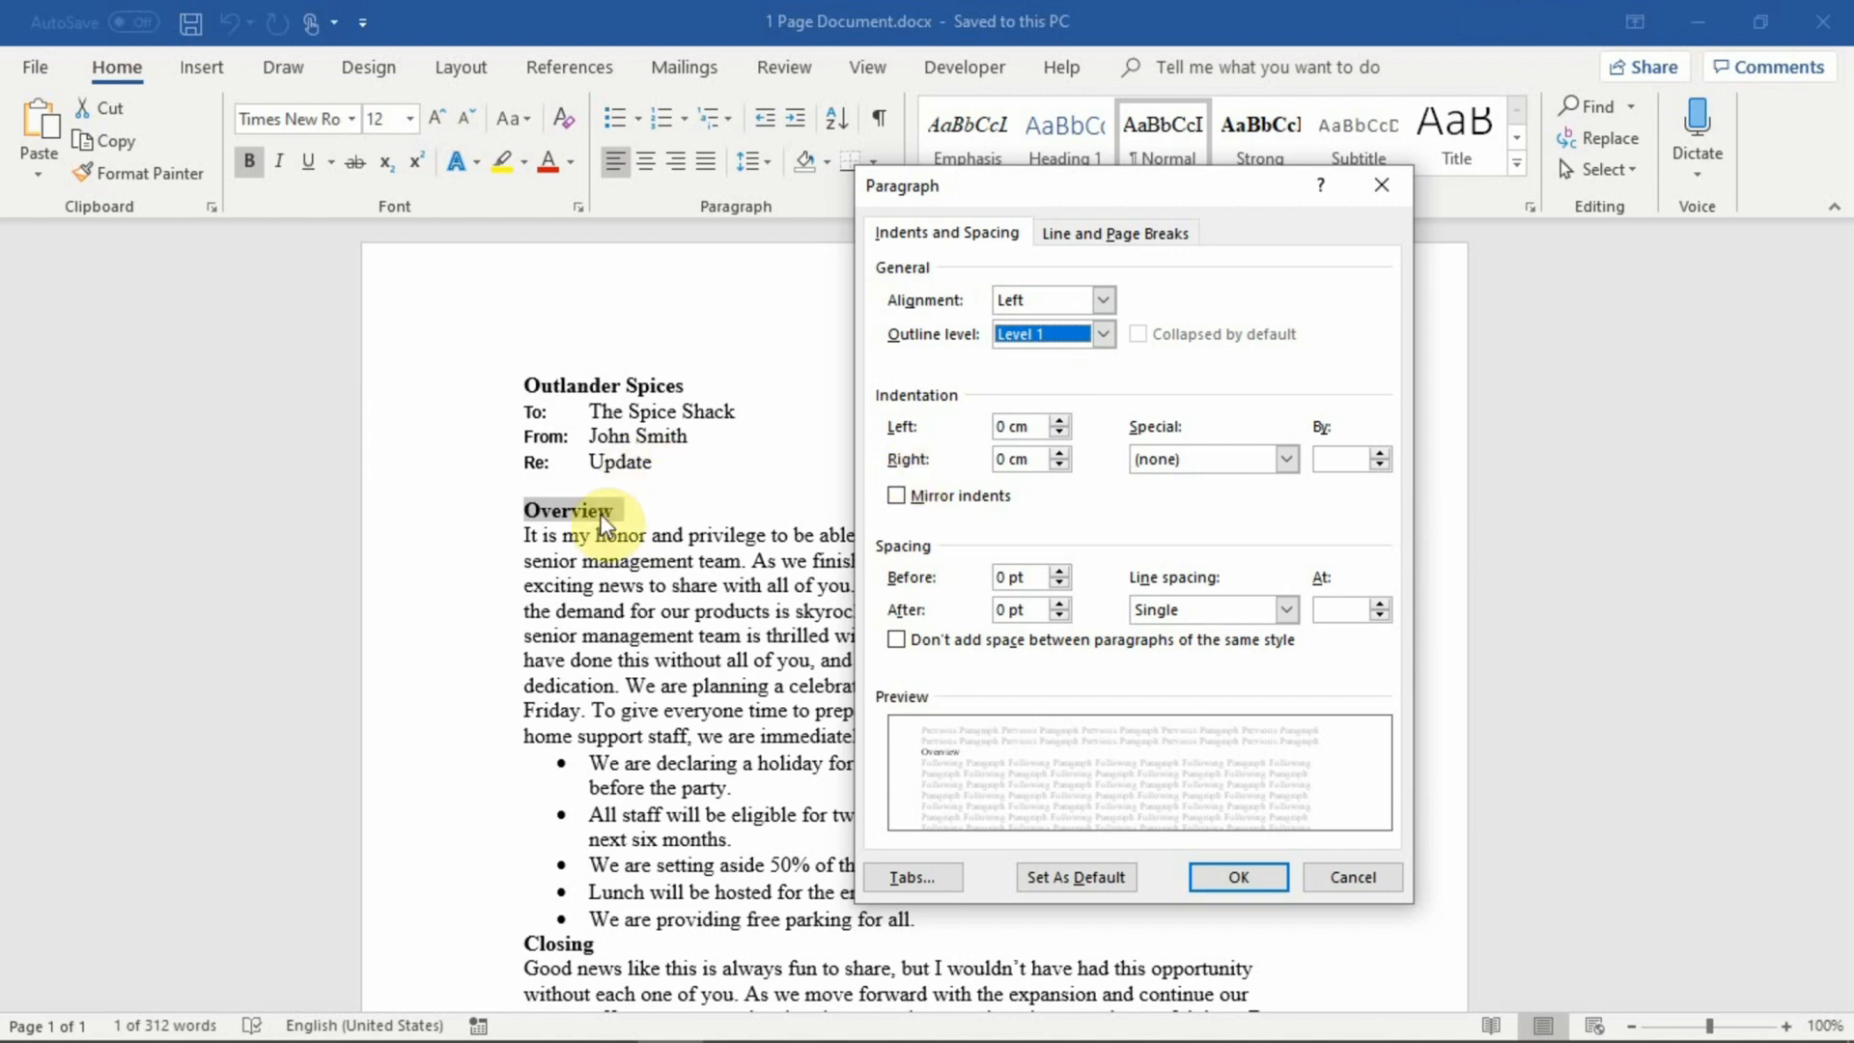
click(1104, 334)
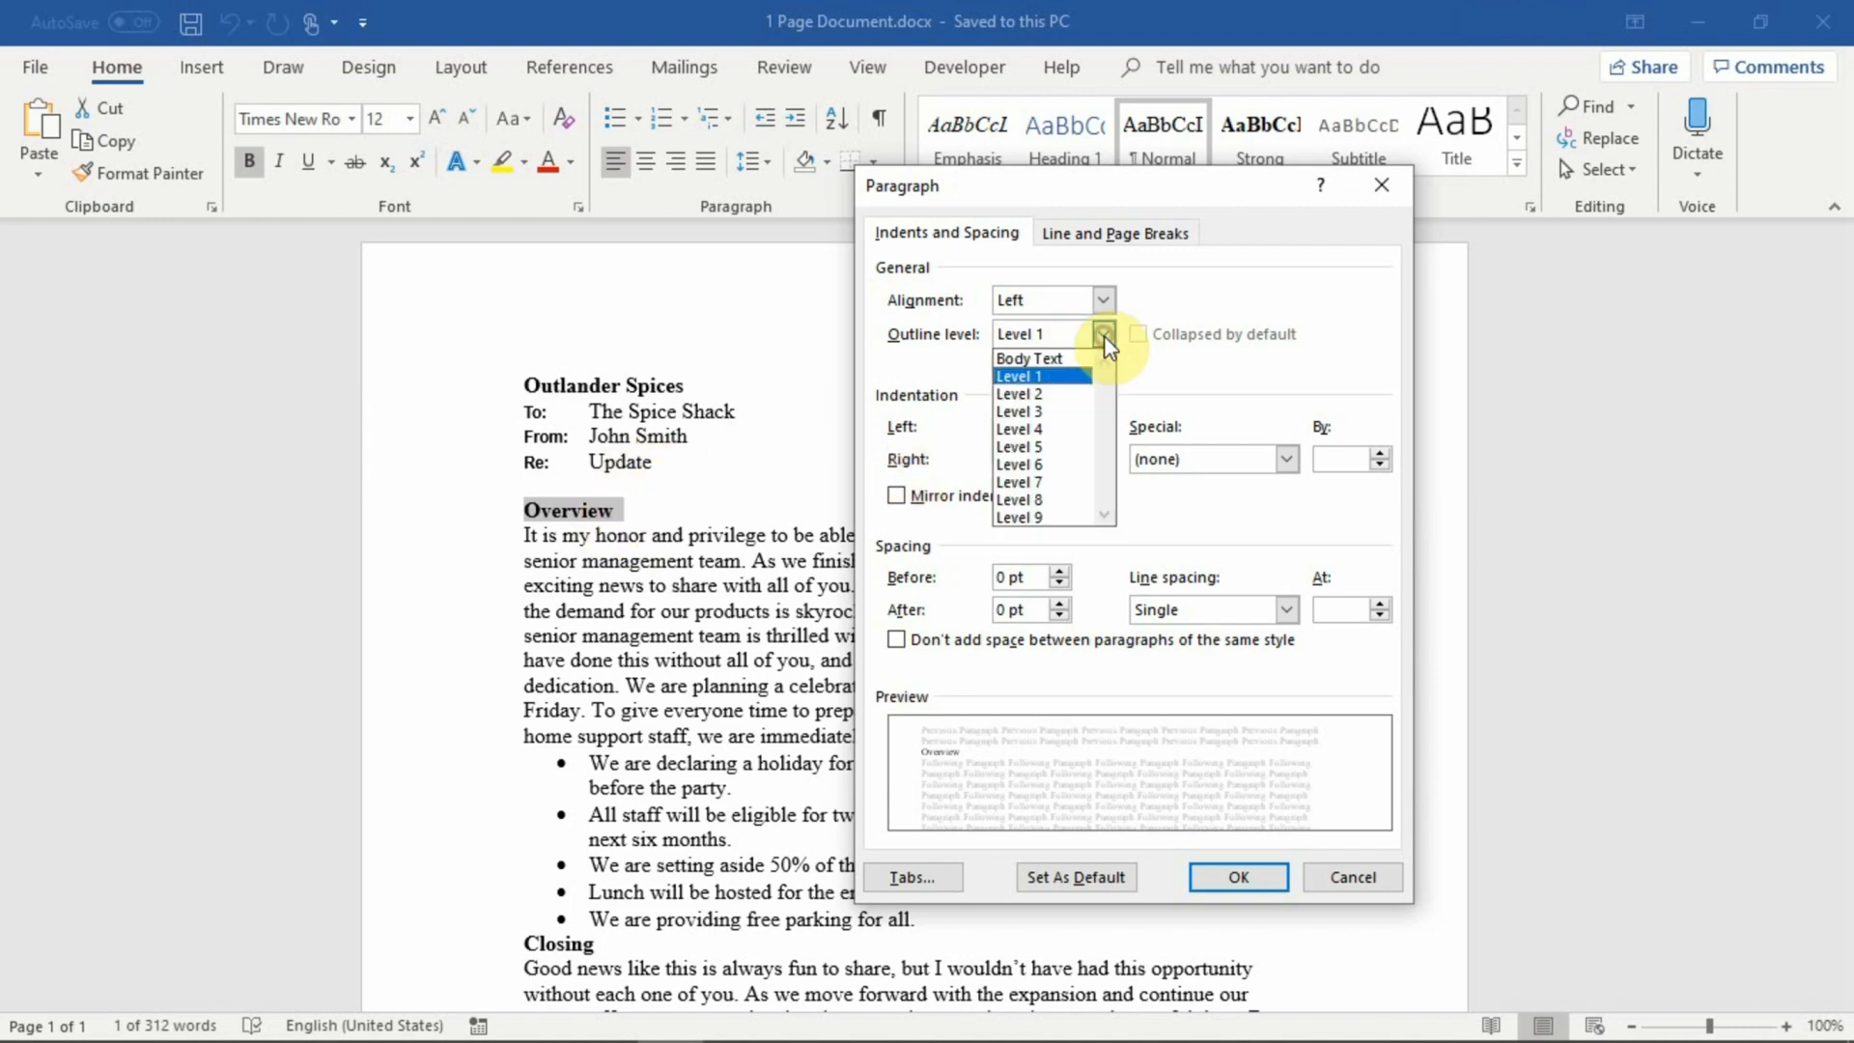
click(1061, 375)
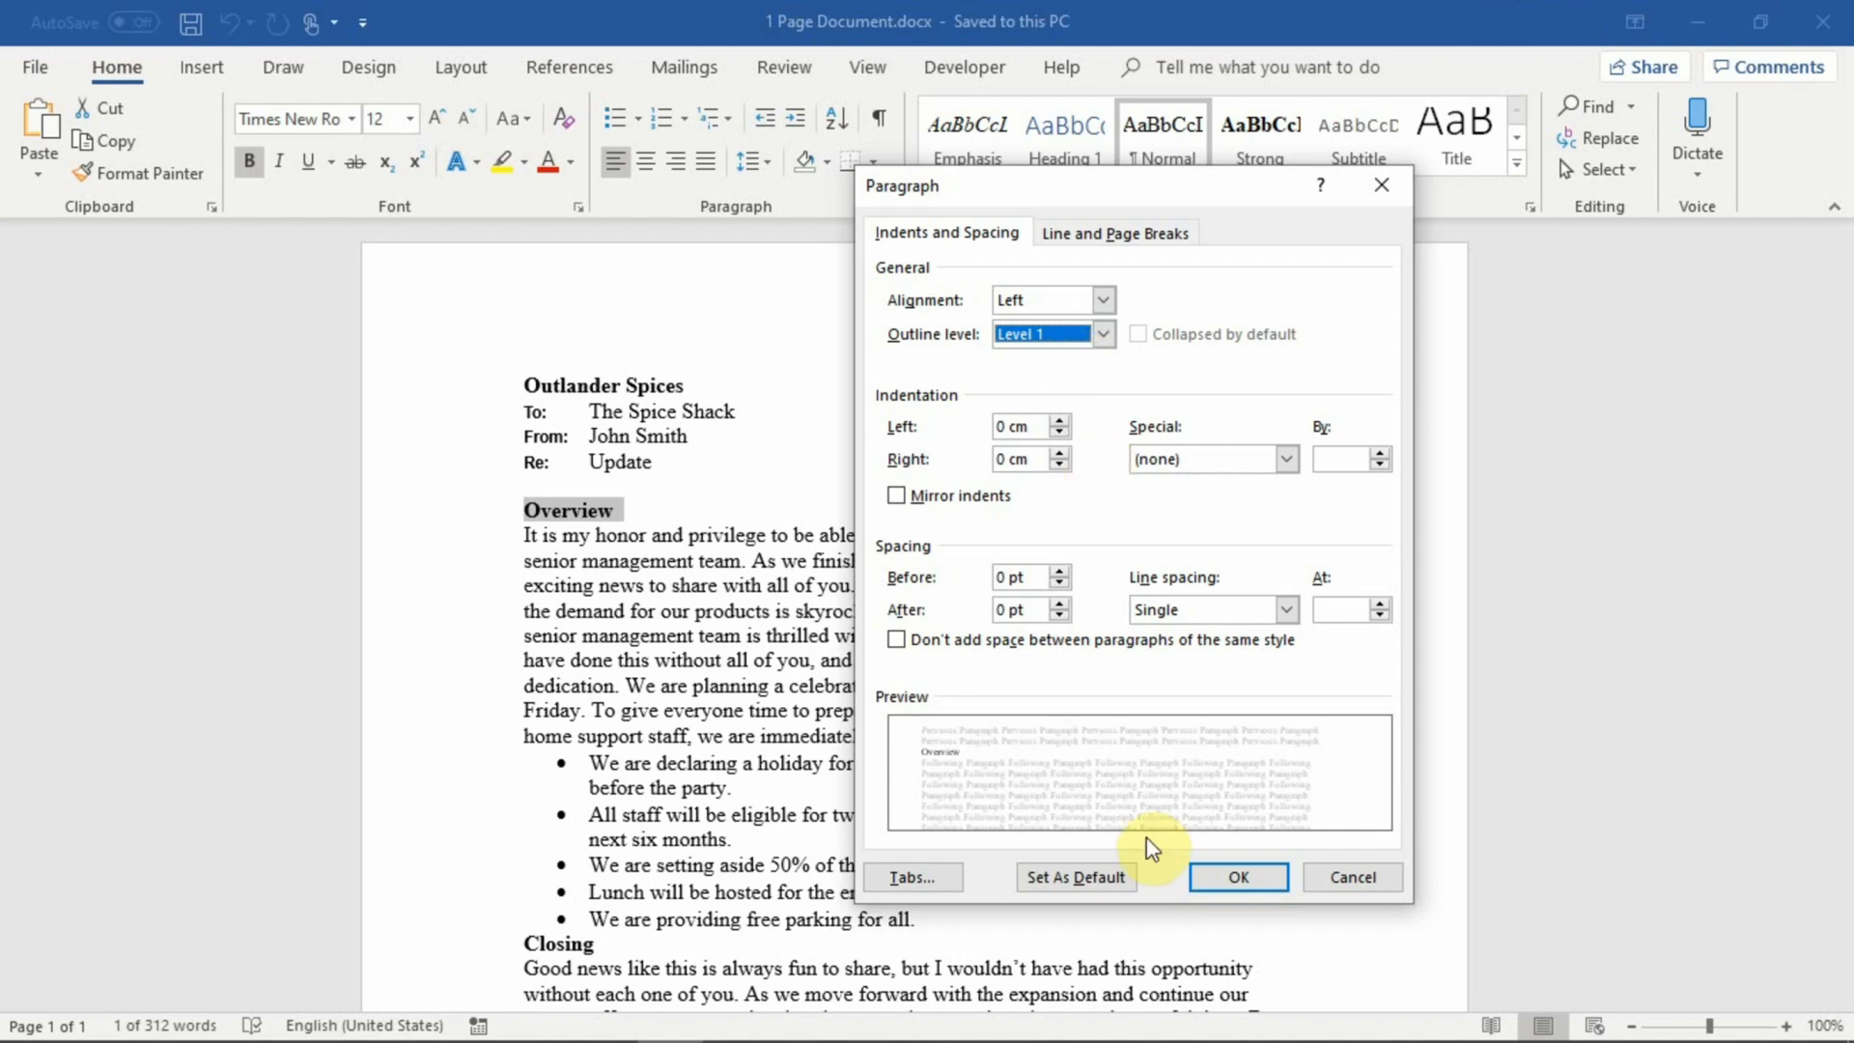
click(1201, 873)
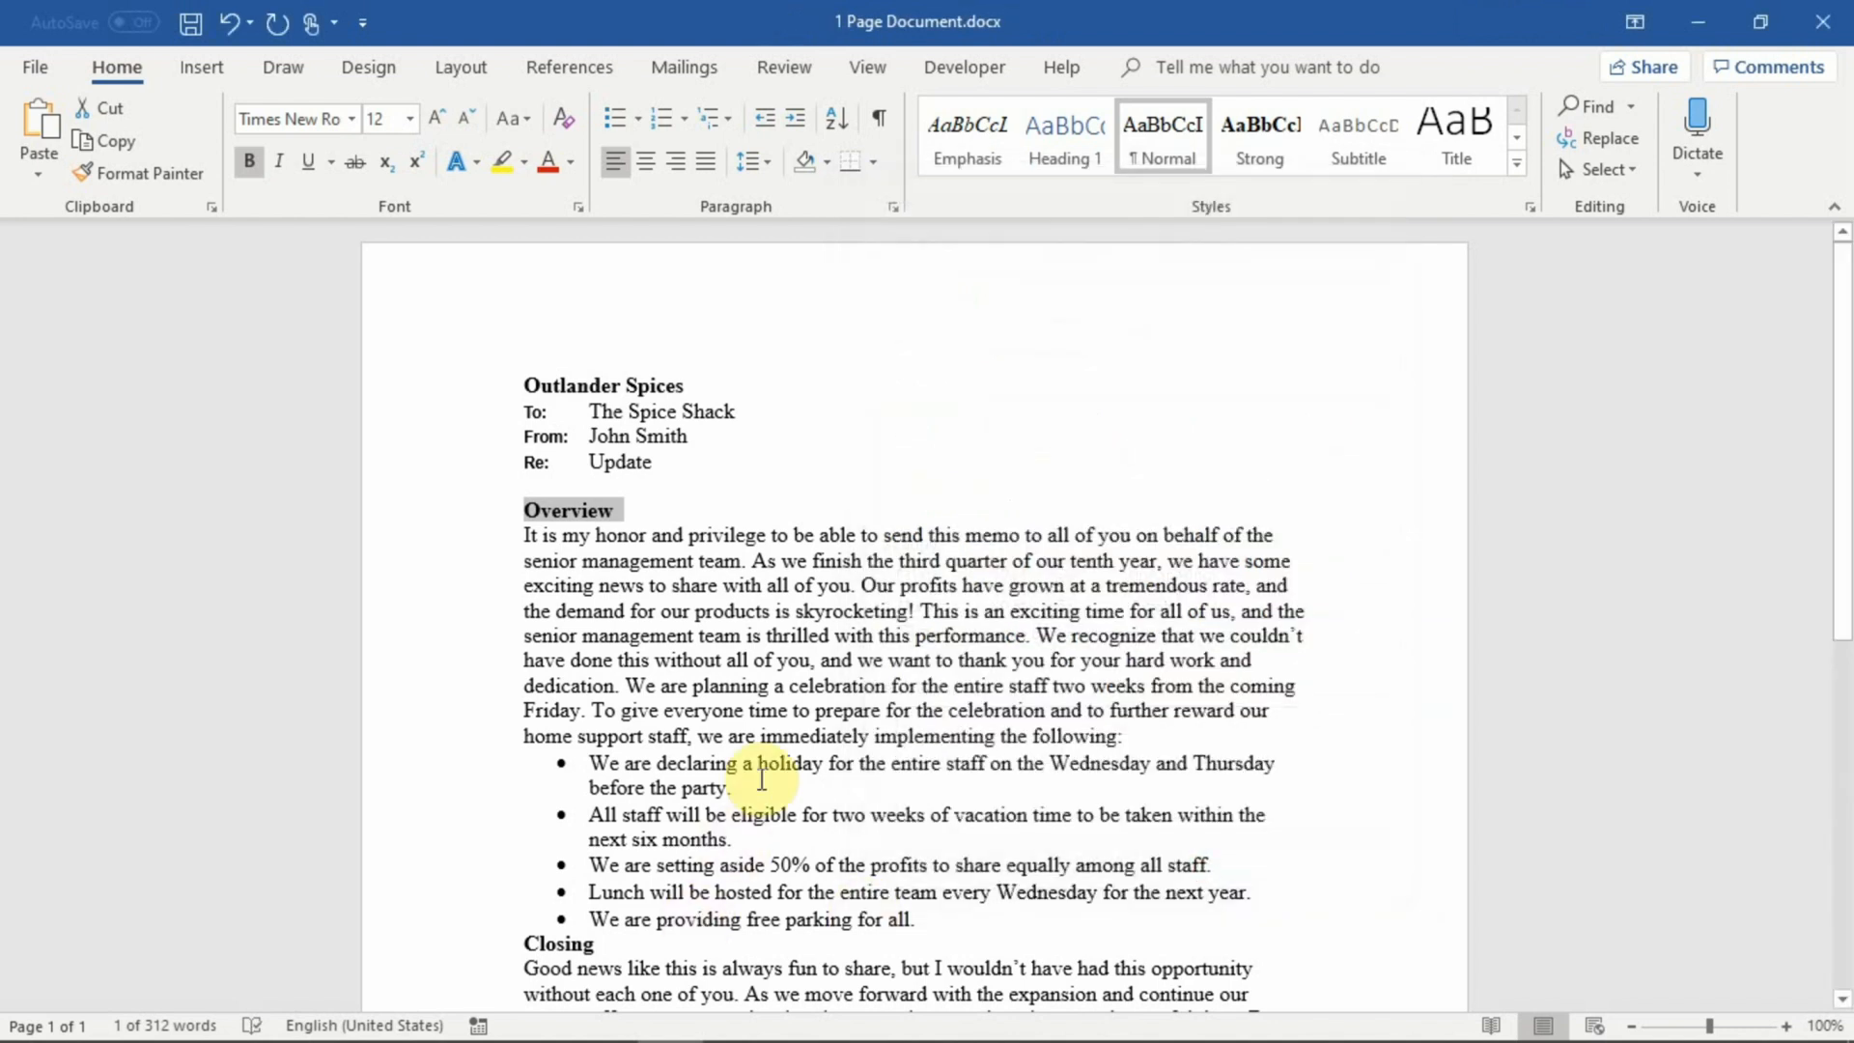
Set the outline level of the "Closing" heading to Level 1 in its paragraph settings.
scroll(763, 773, down, 4)
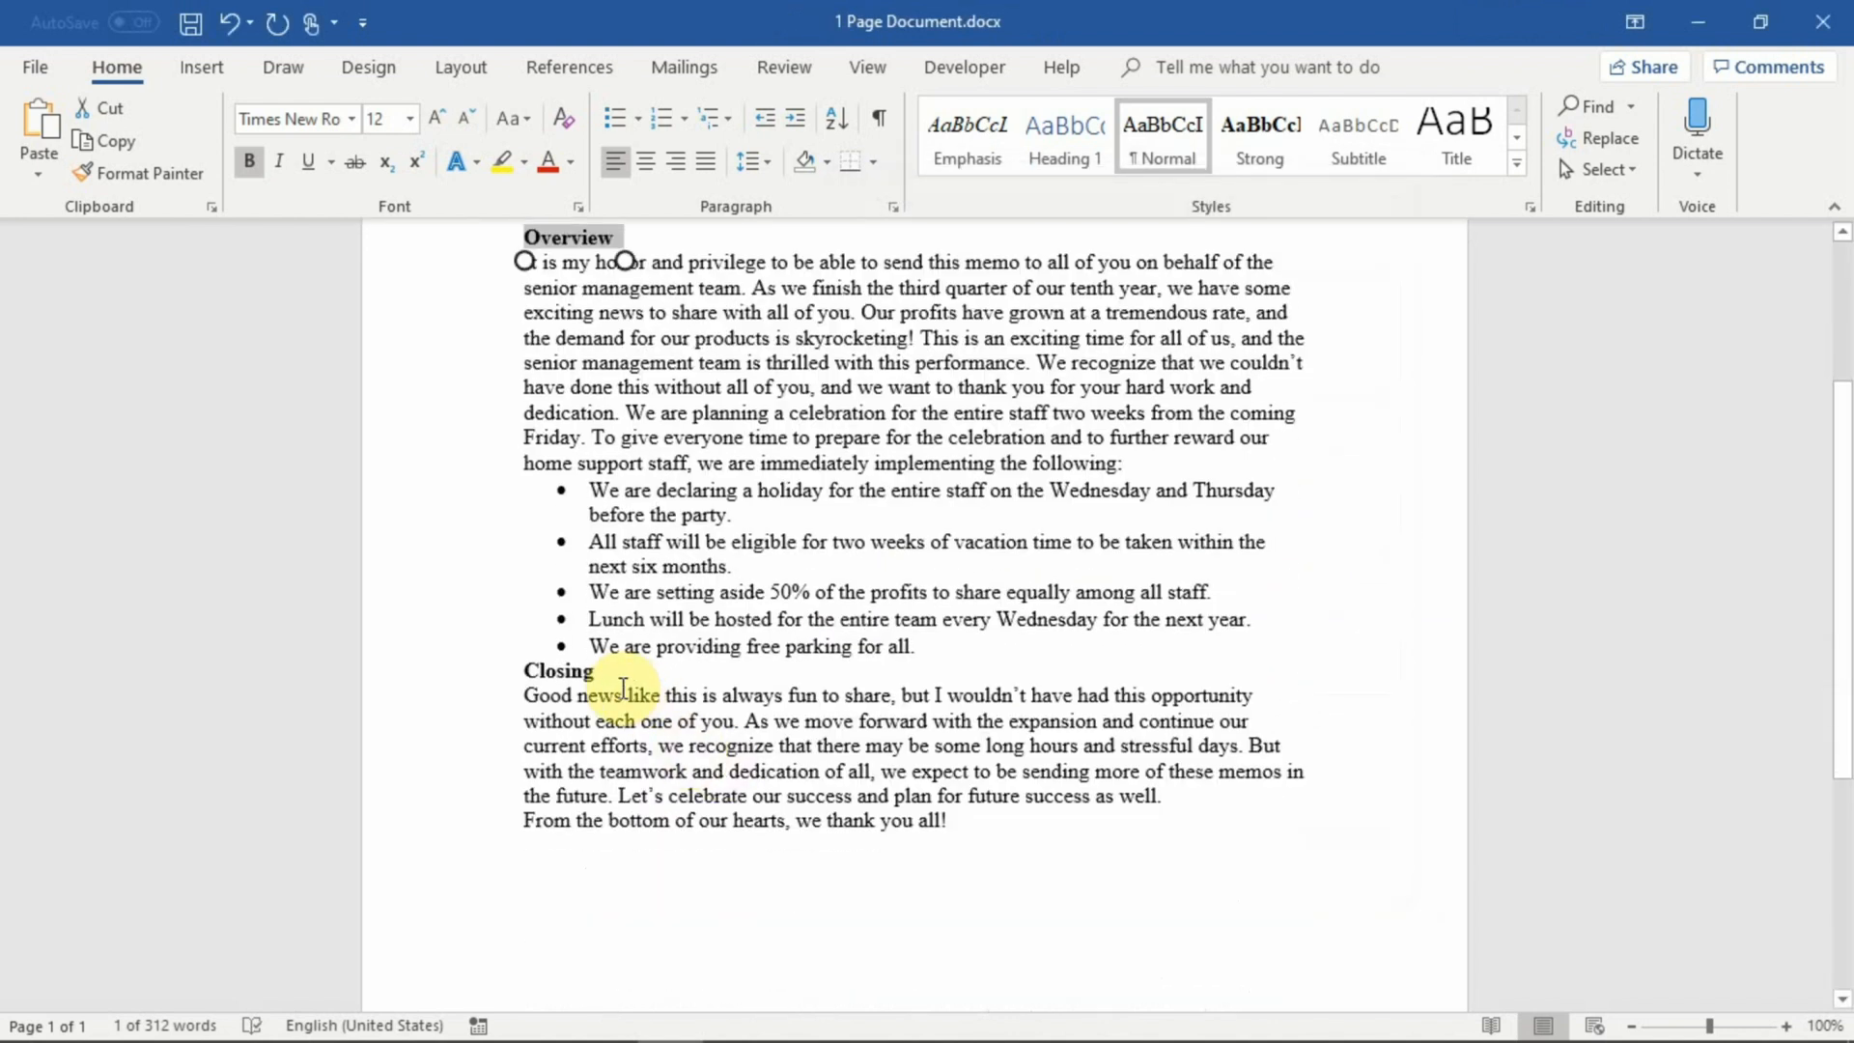
triple_click(526, 670)
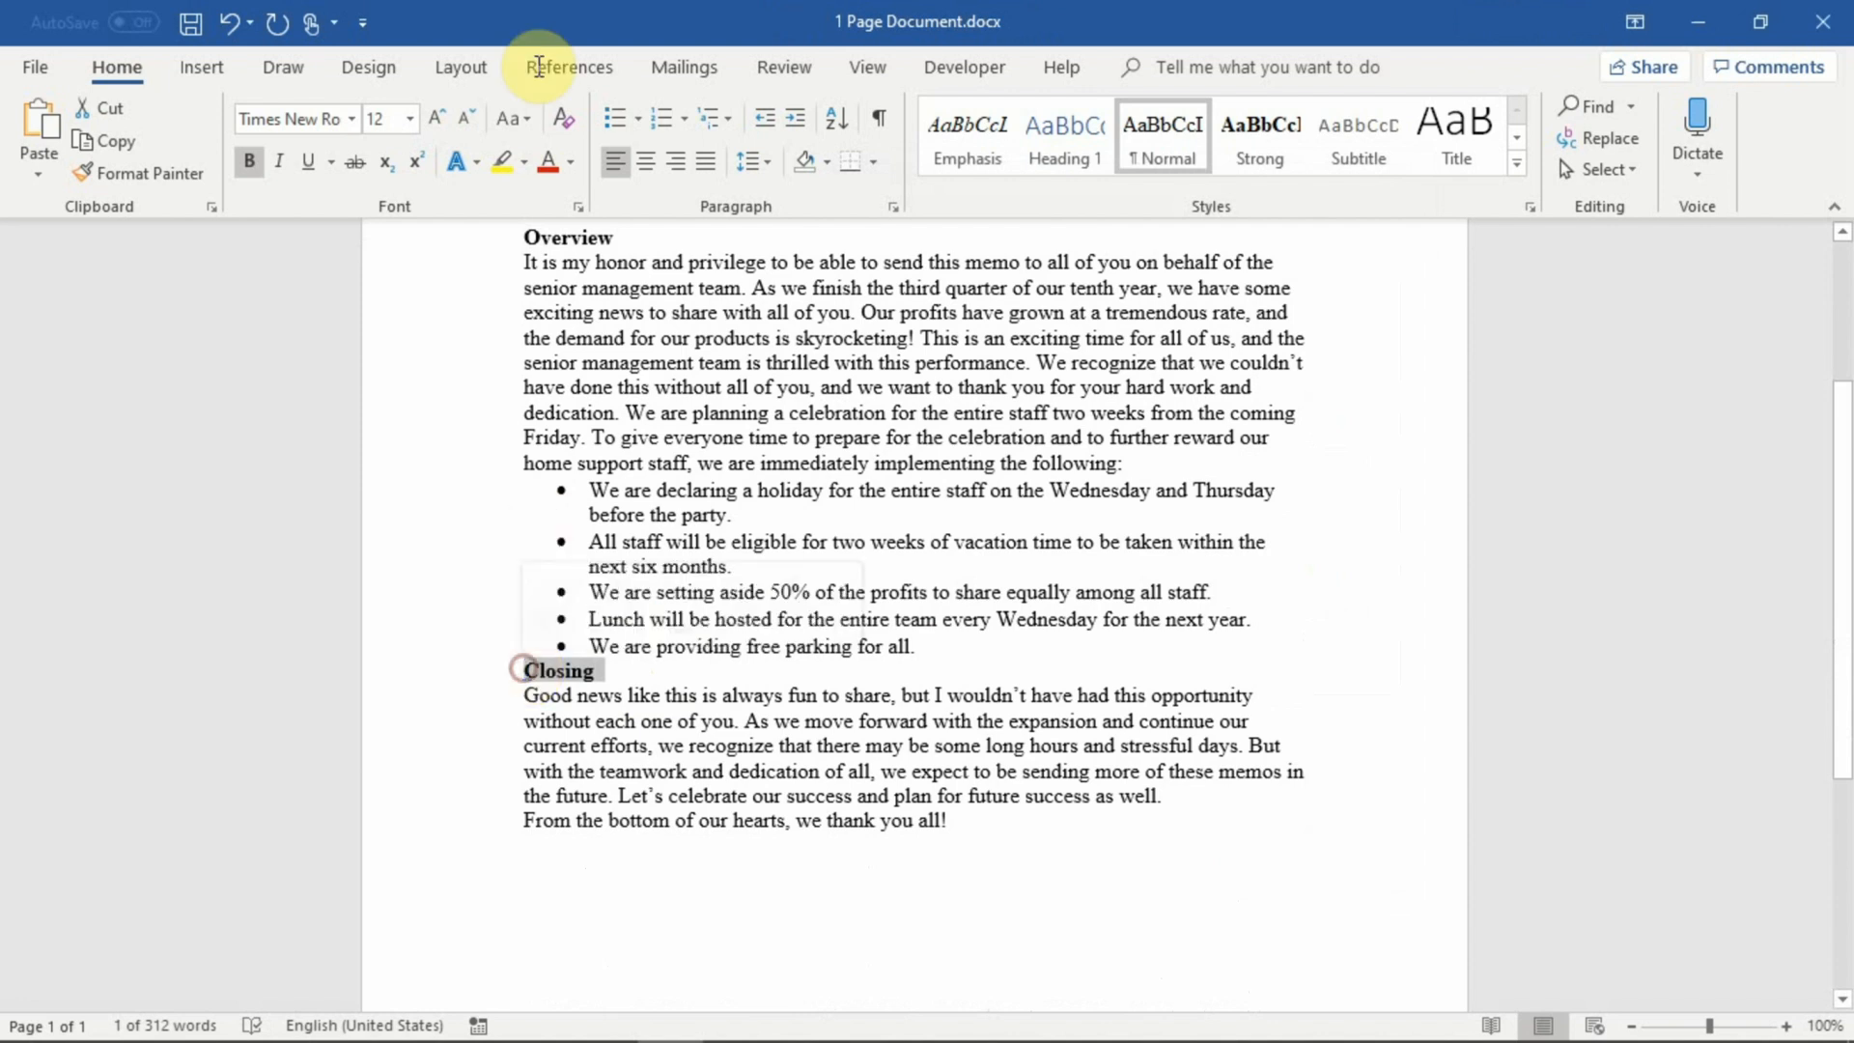
click(896, 206)
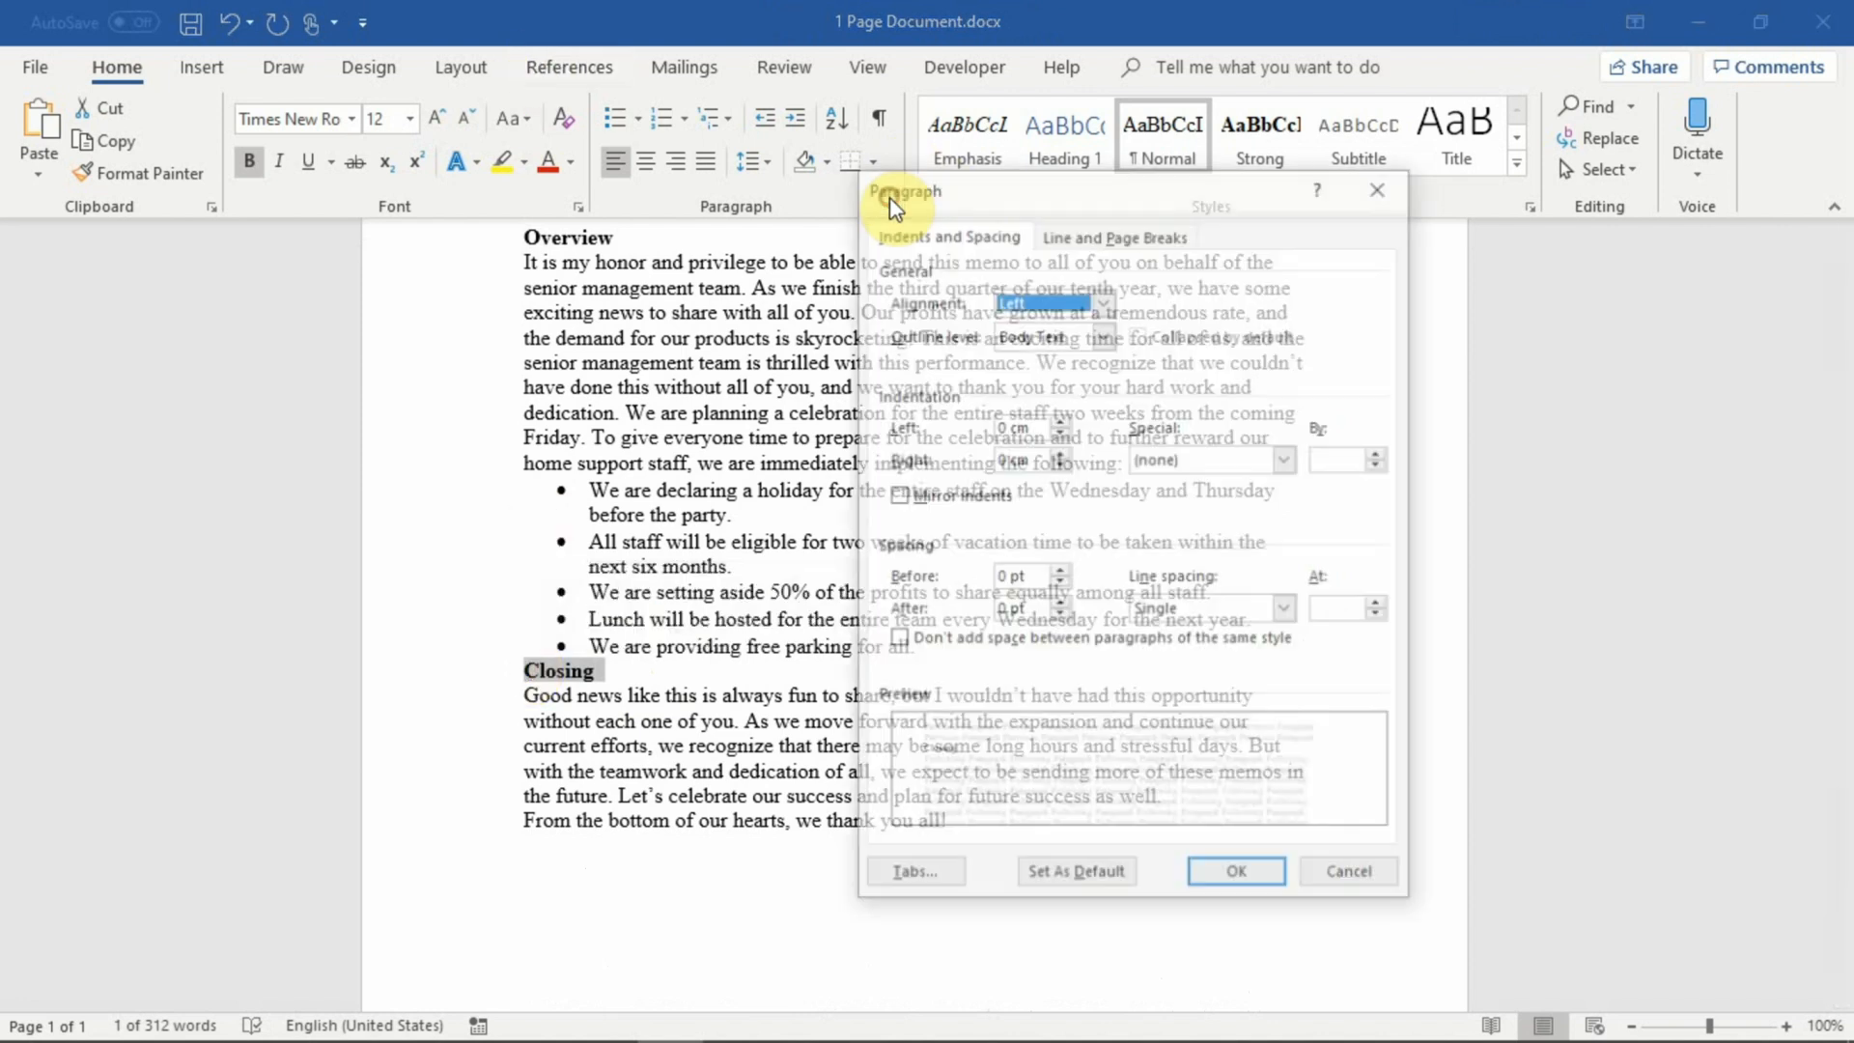
click(1101, 334)
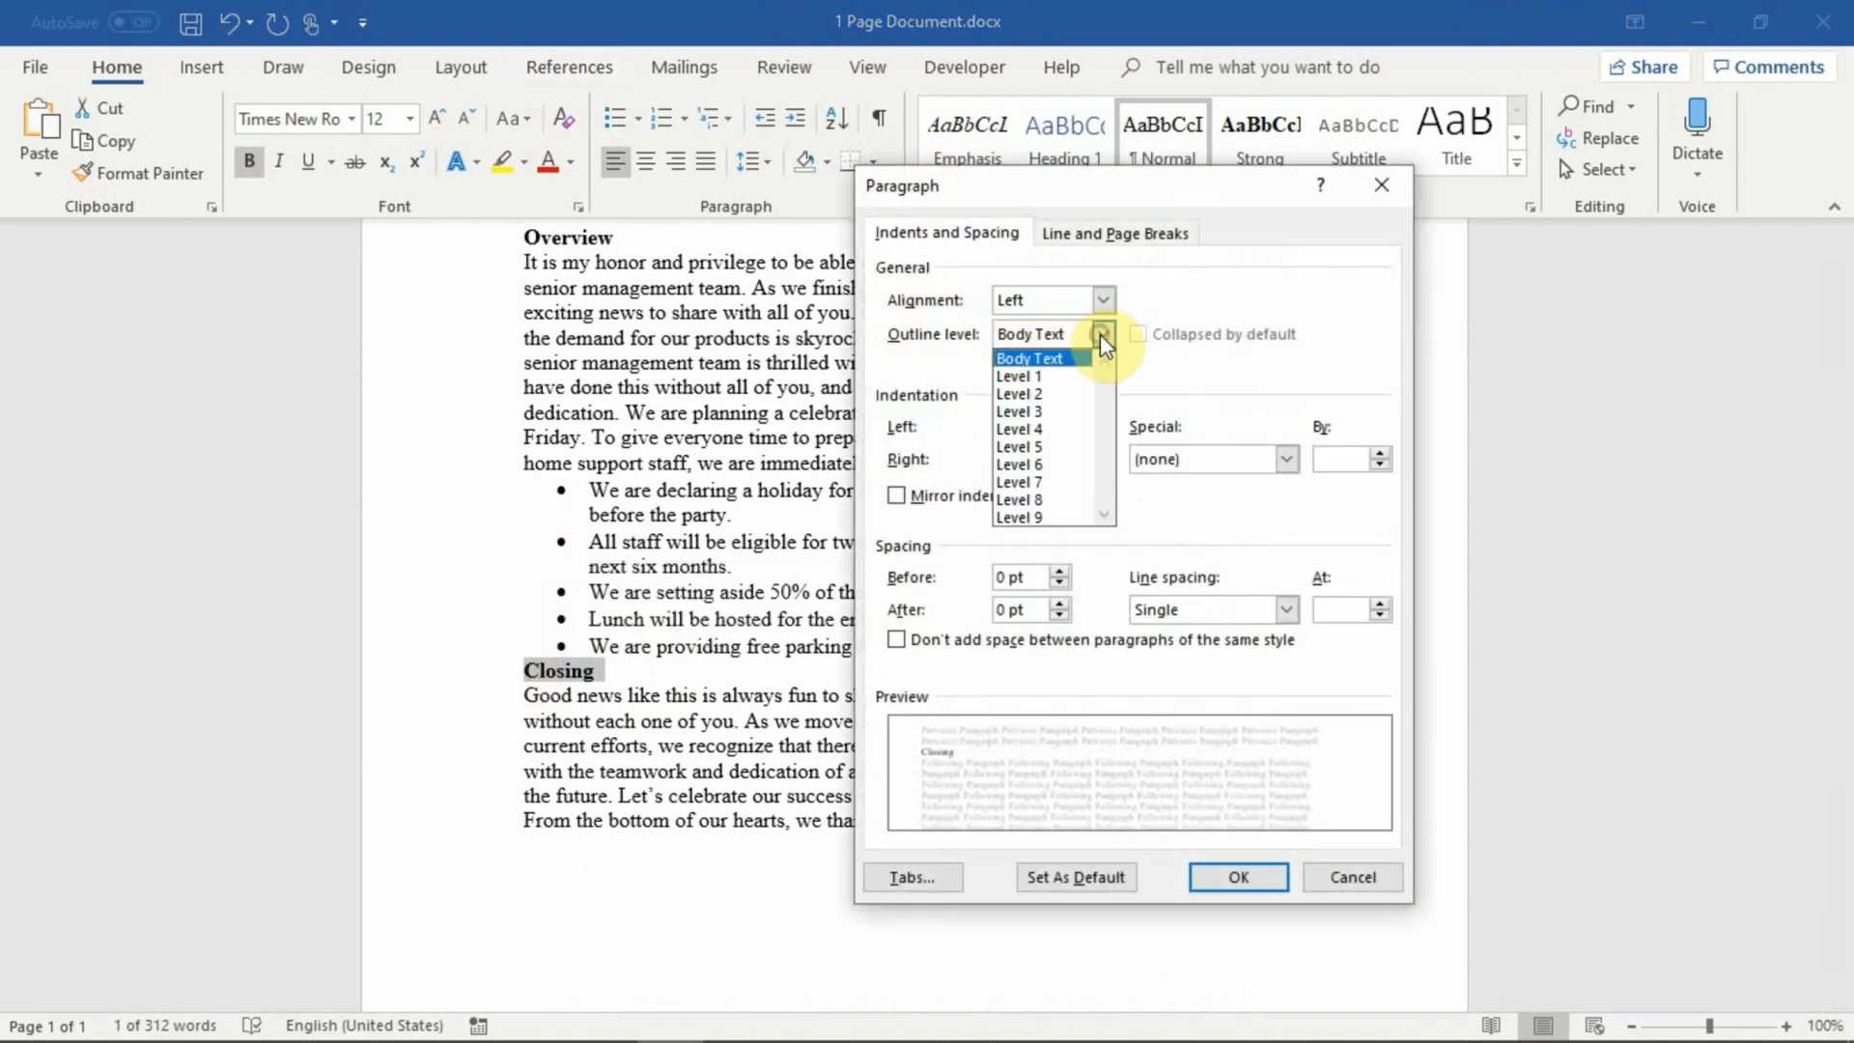
click(1062, 375)
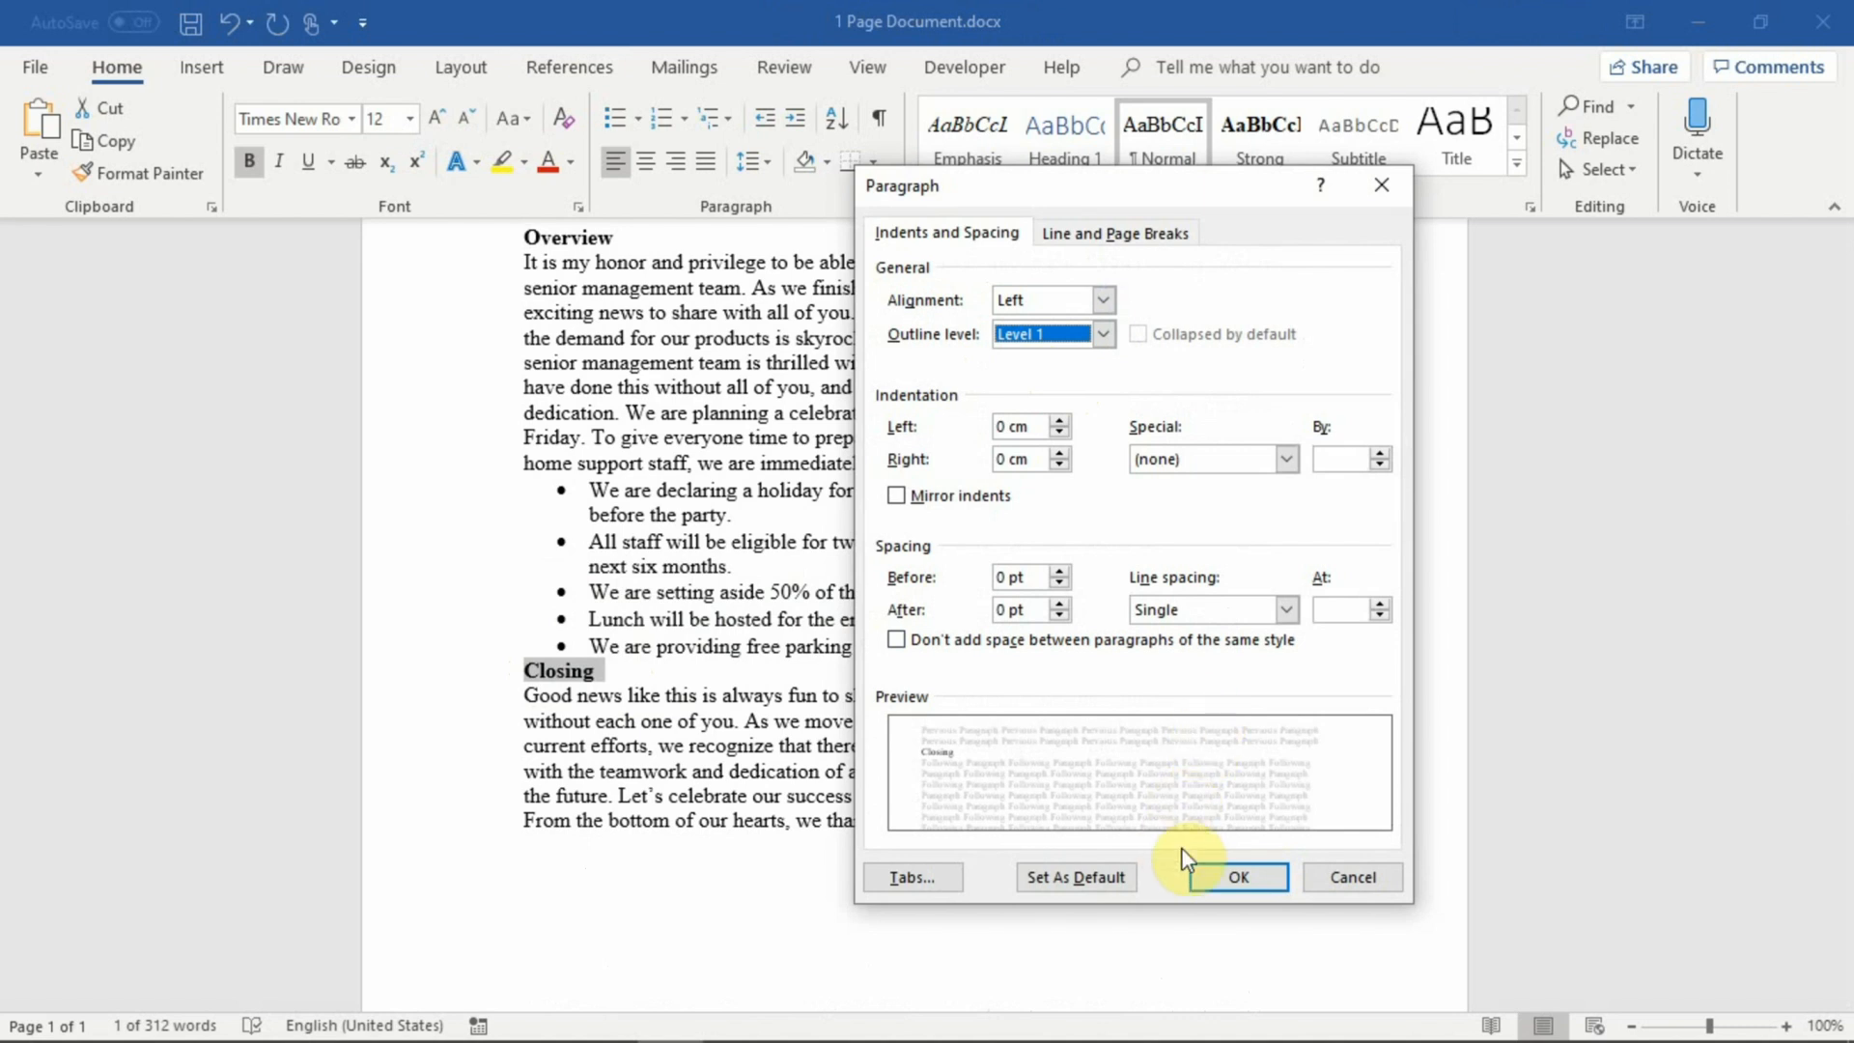
click(1234, 875)
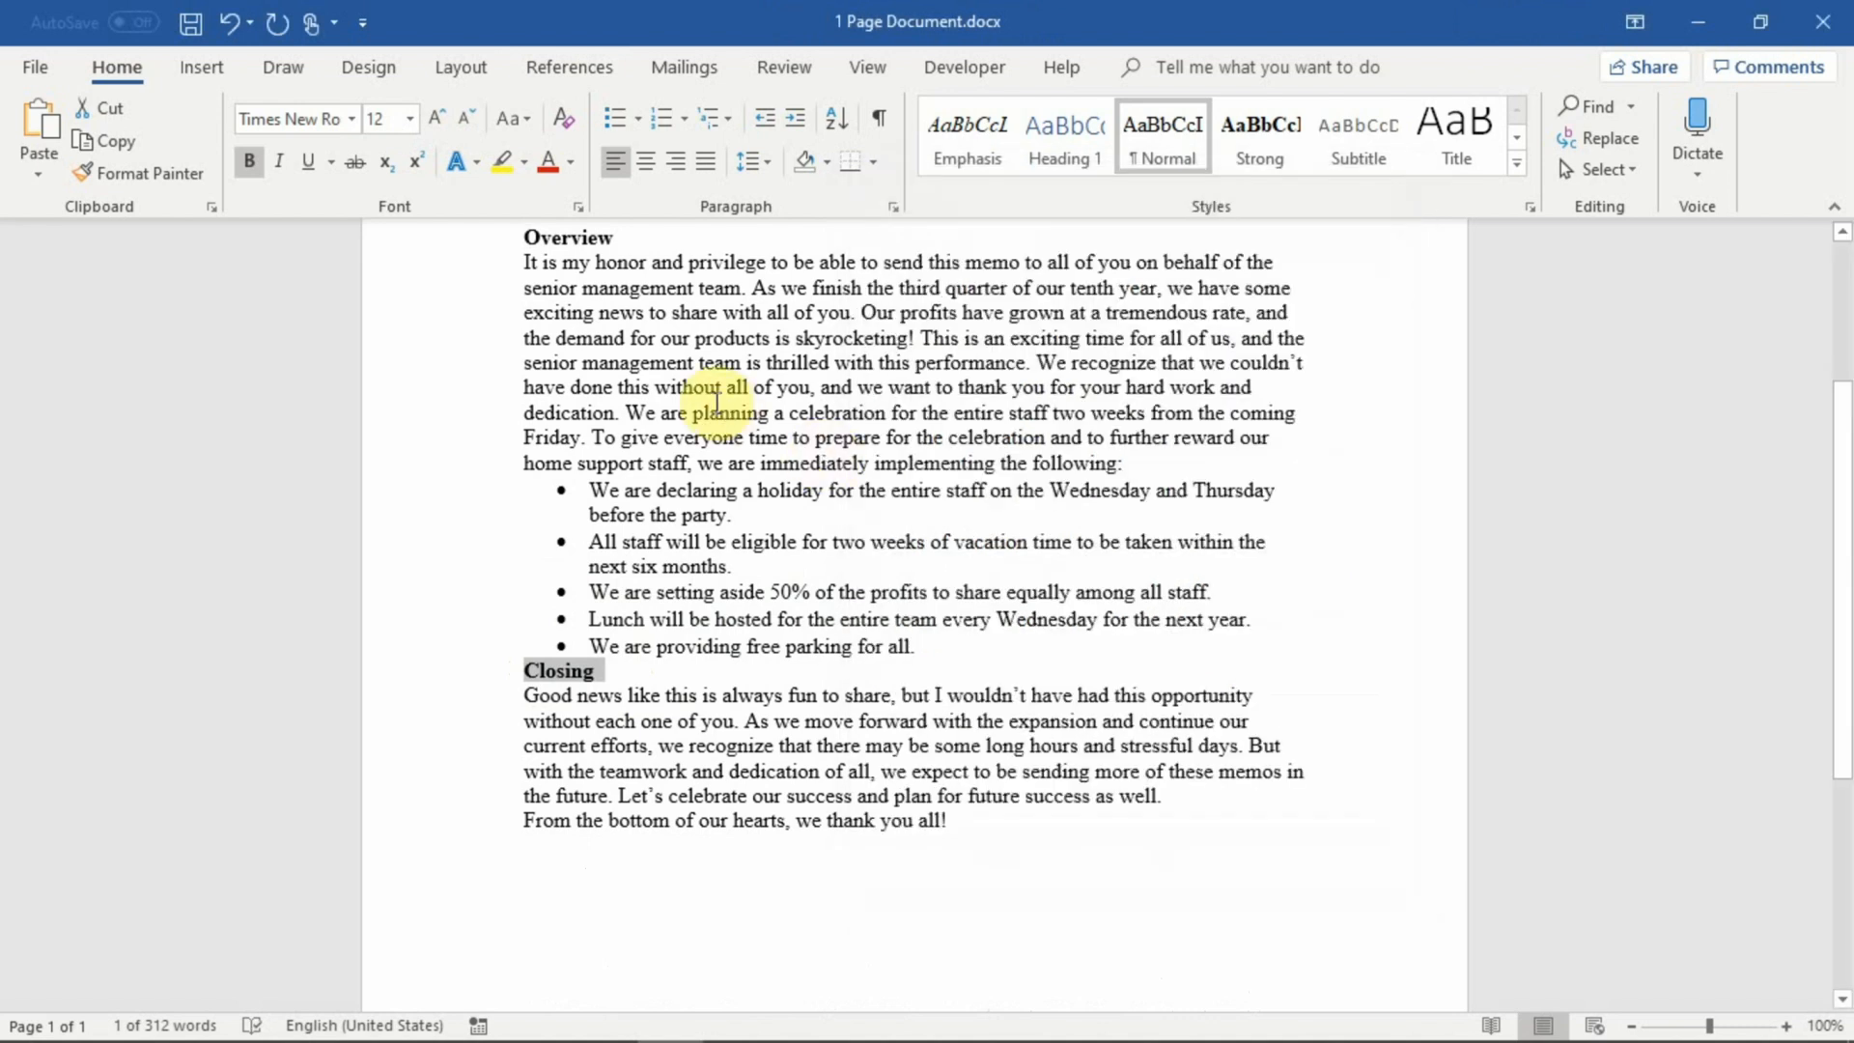
Add blank lines above the "Outlander Spices" title and place the cursor in the empty space.
scroll(715, 401, up, 4)
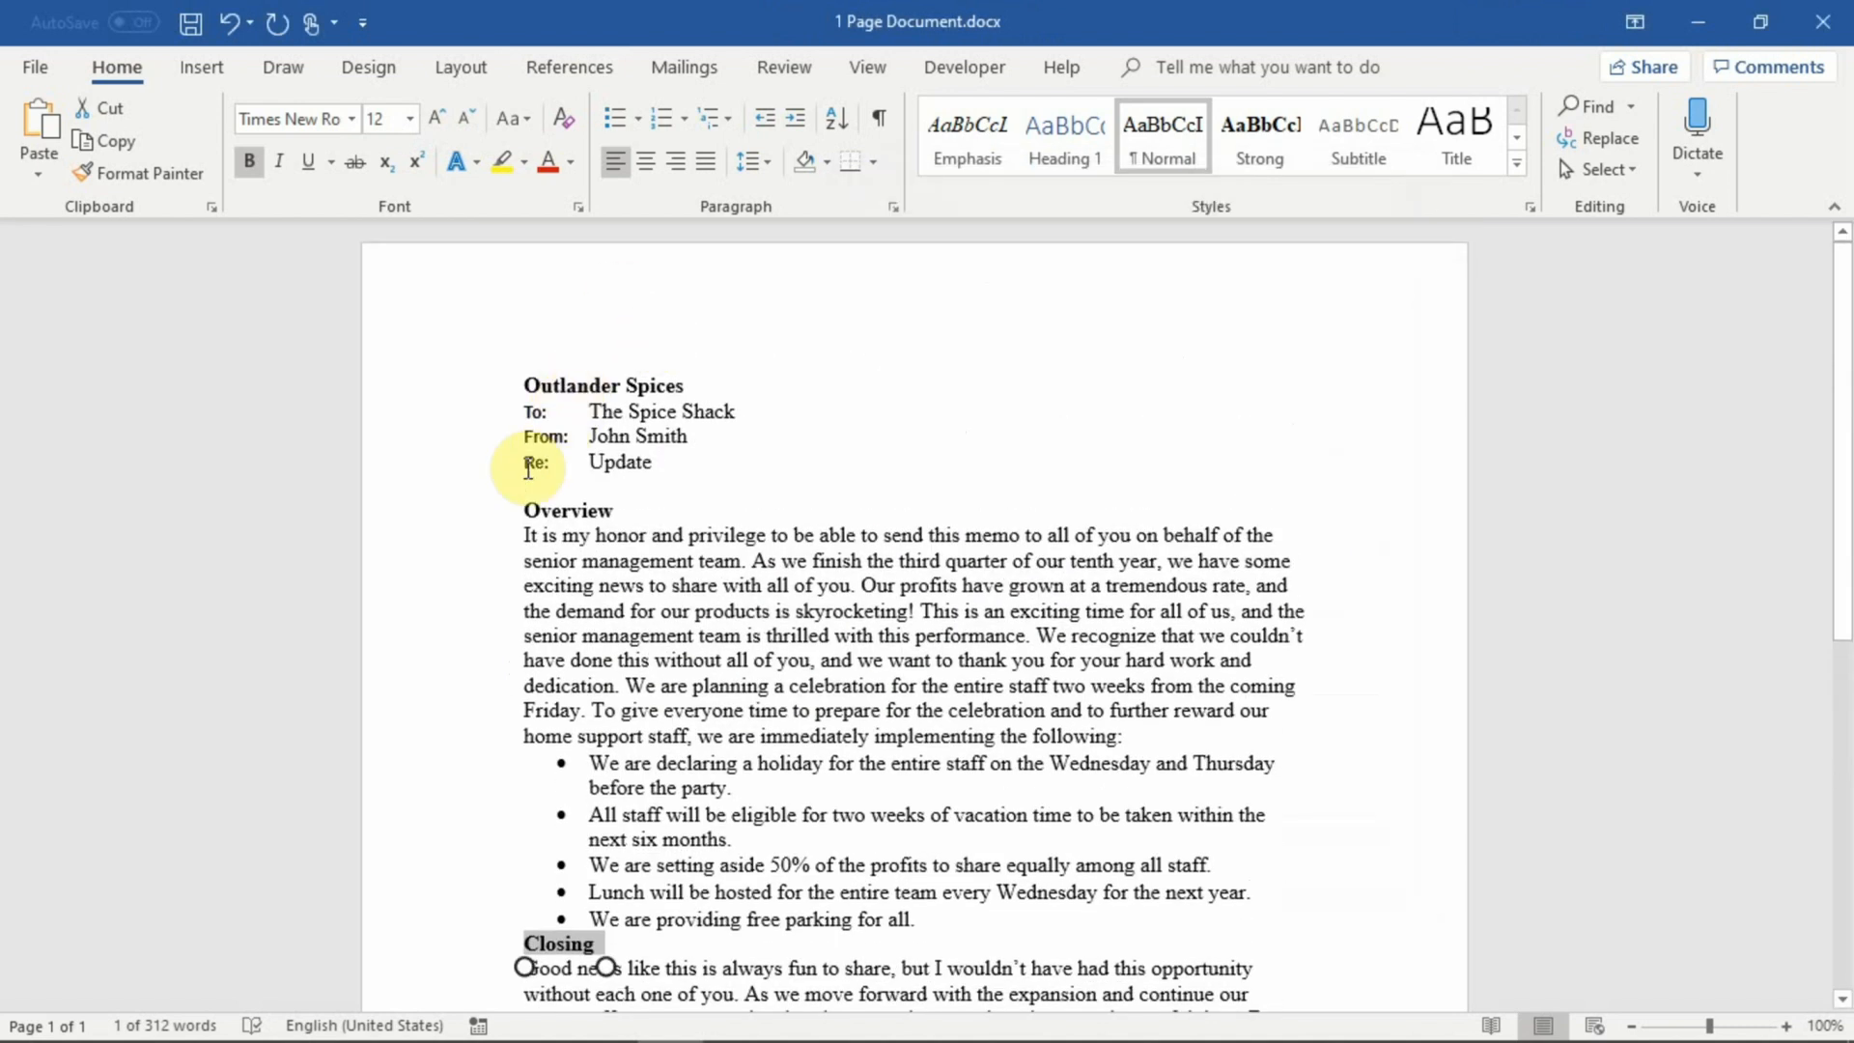
click(521, 383)
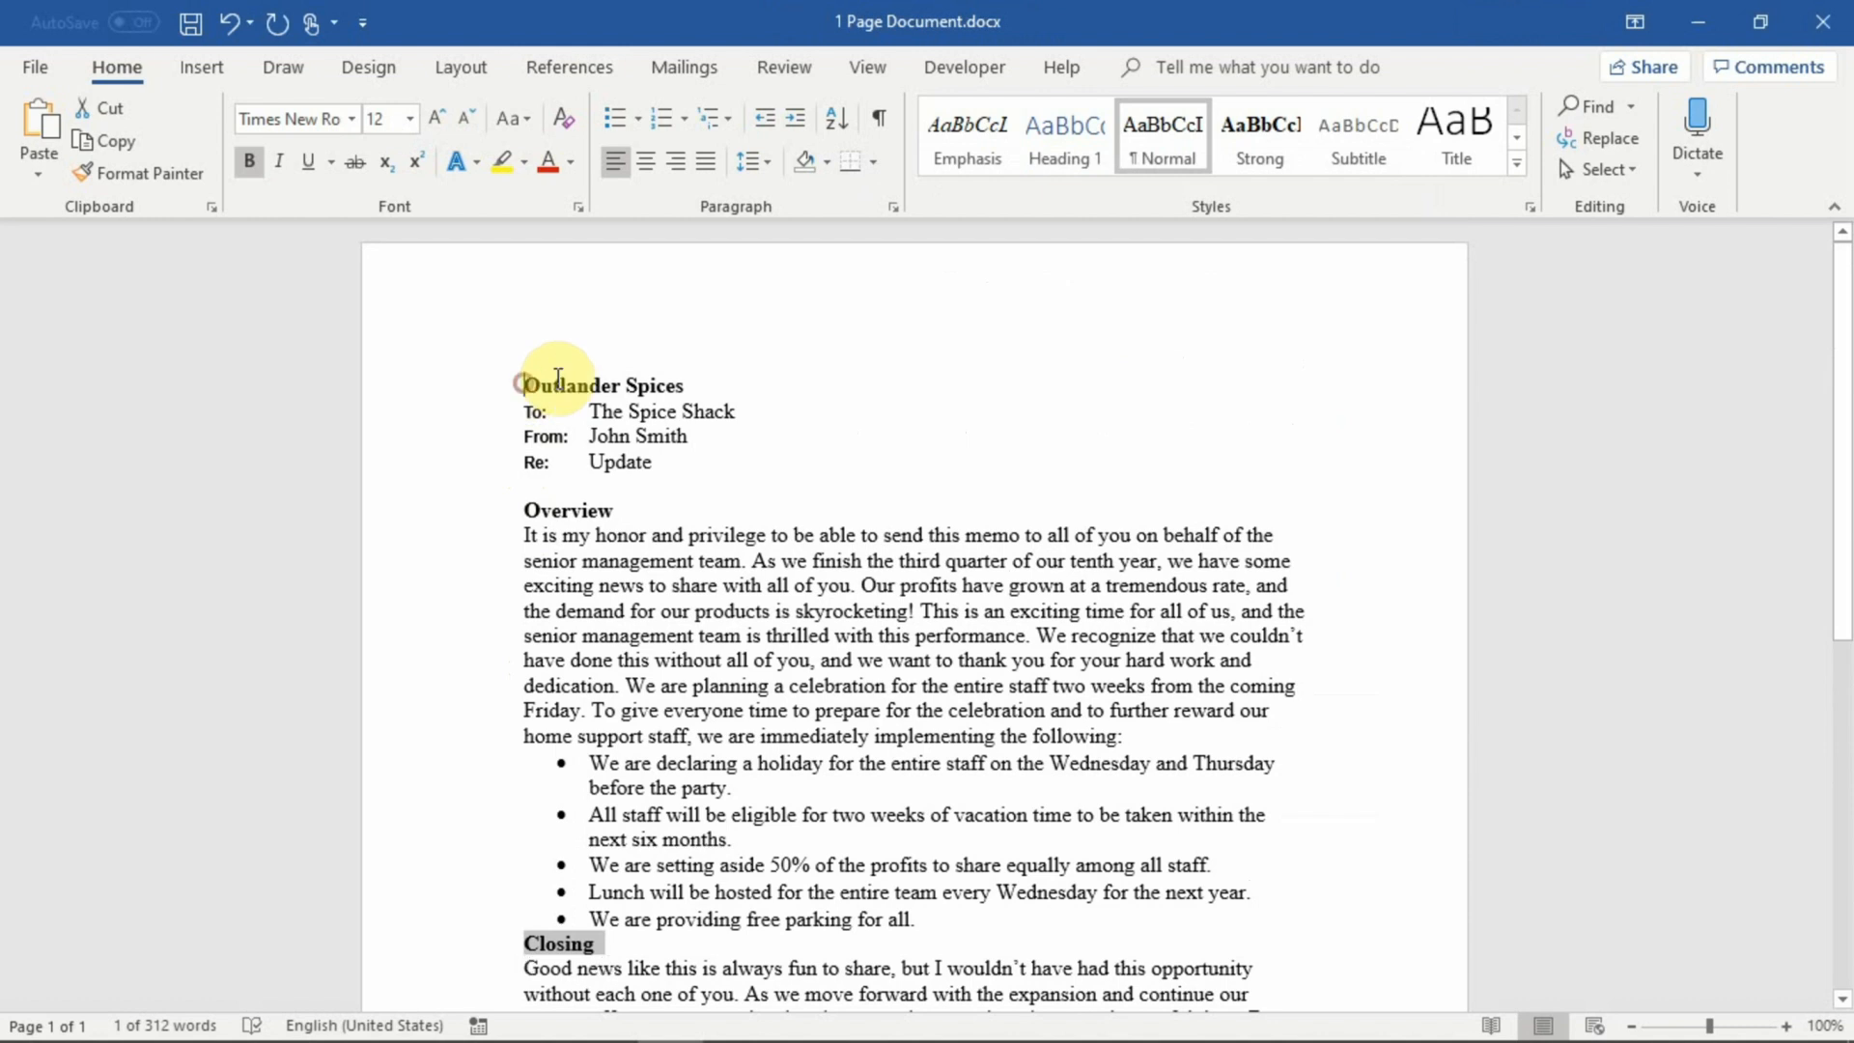
key(Return)
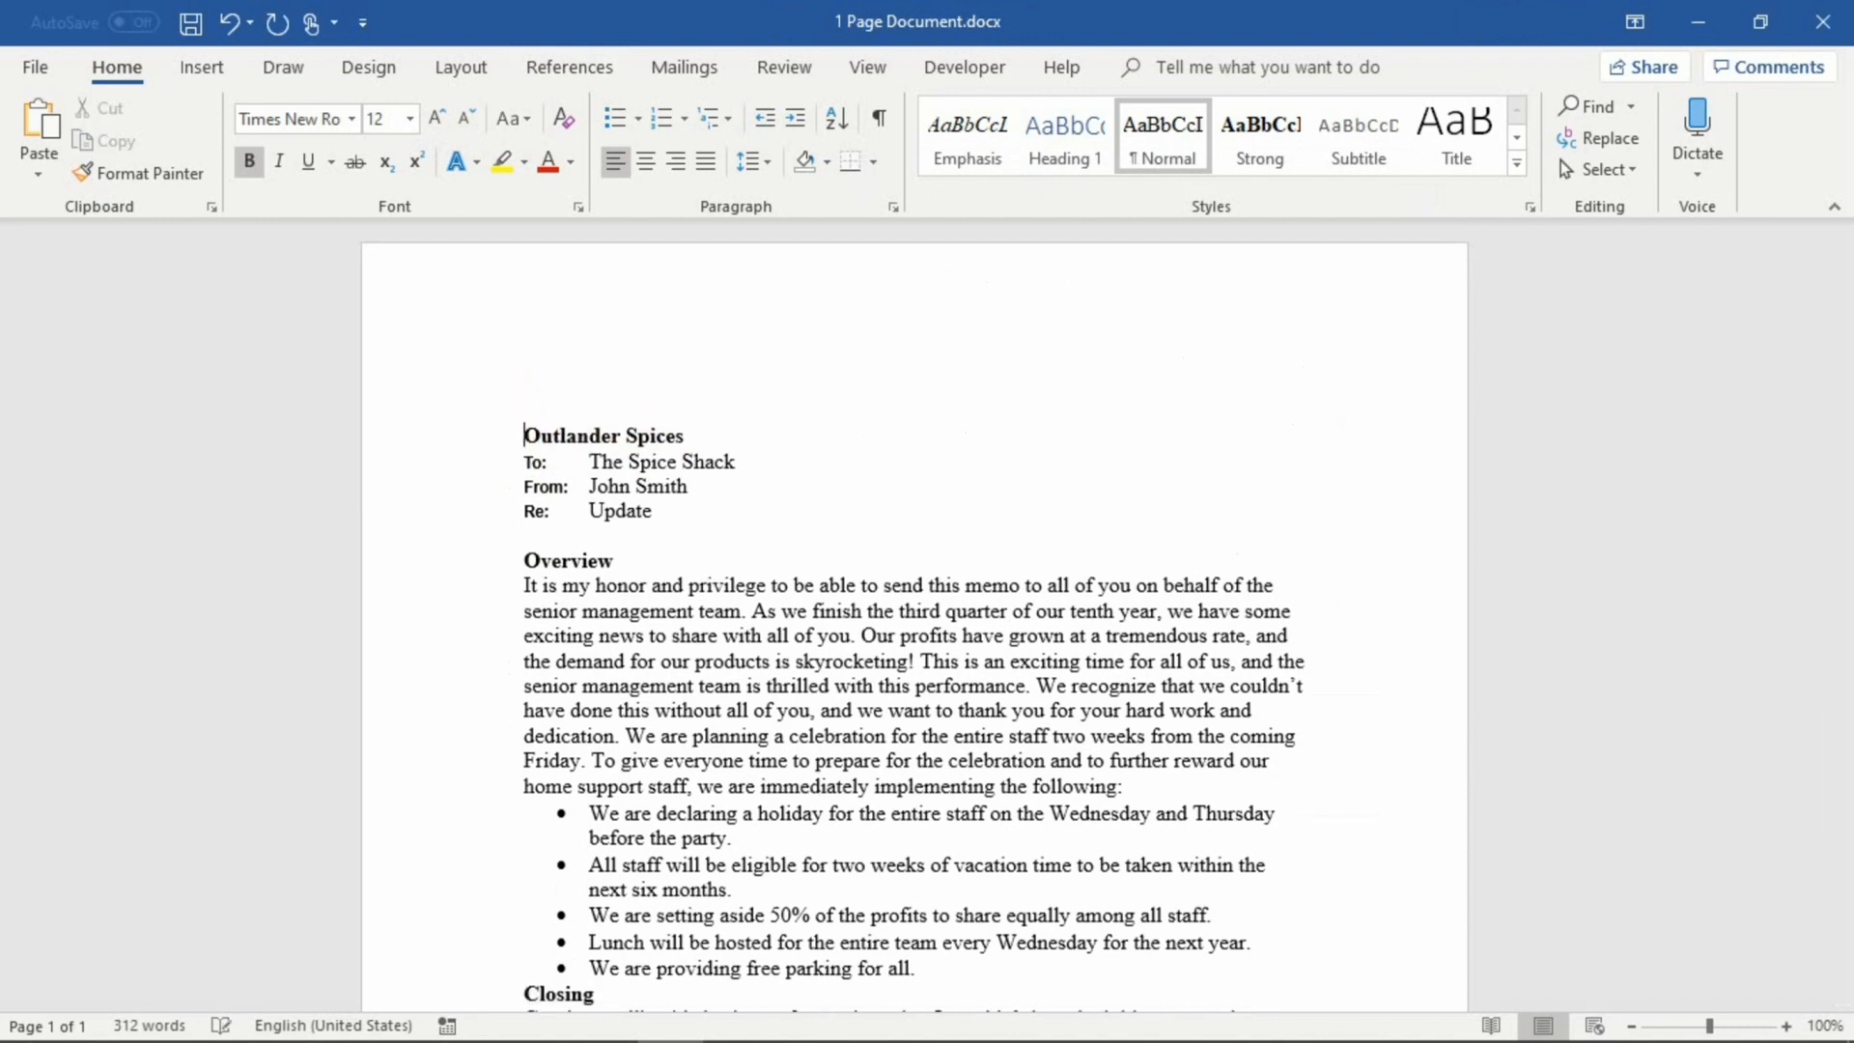
key(Up)
Insert the built-in Automatic Table 1 table of contents above the "Outlander Spices" title.
click(566, 78)
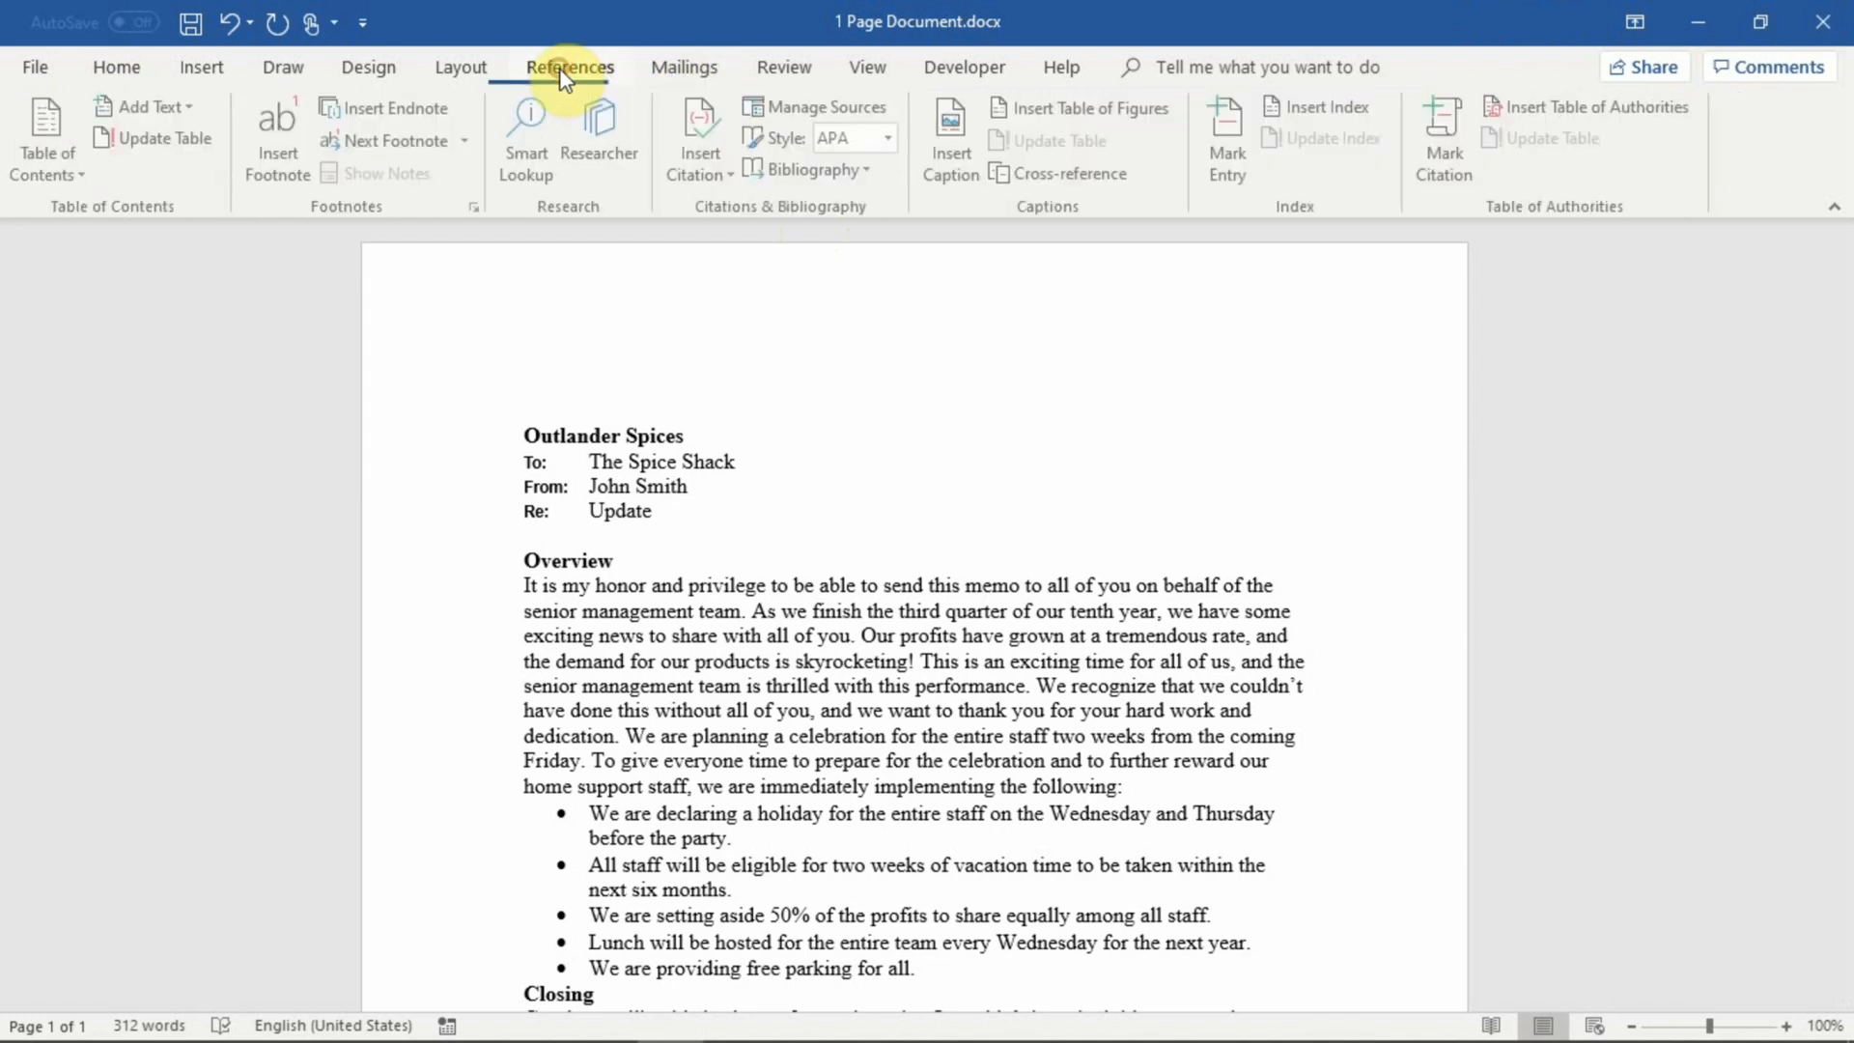
click(66, 154)
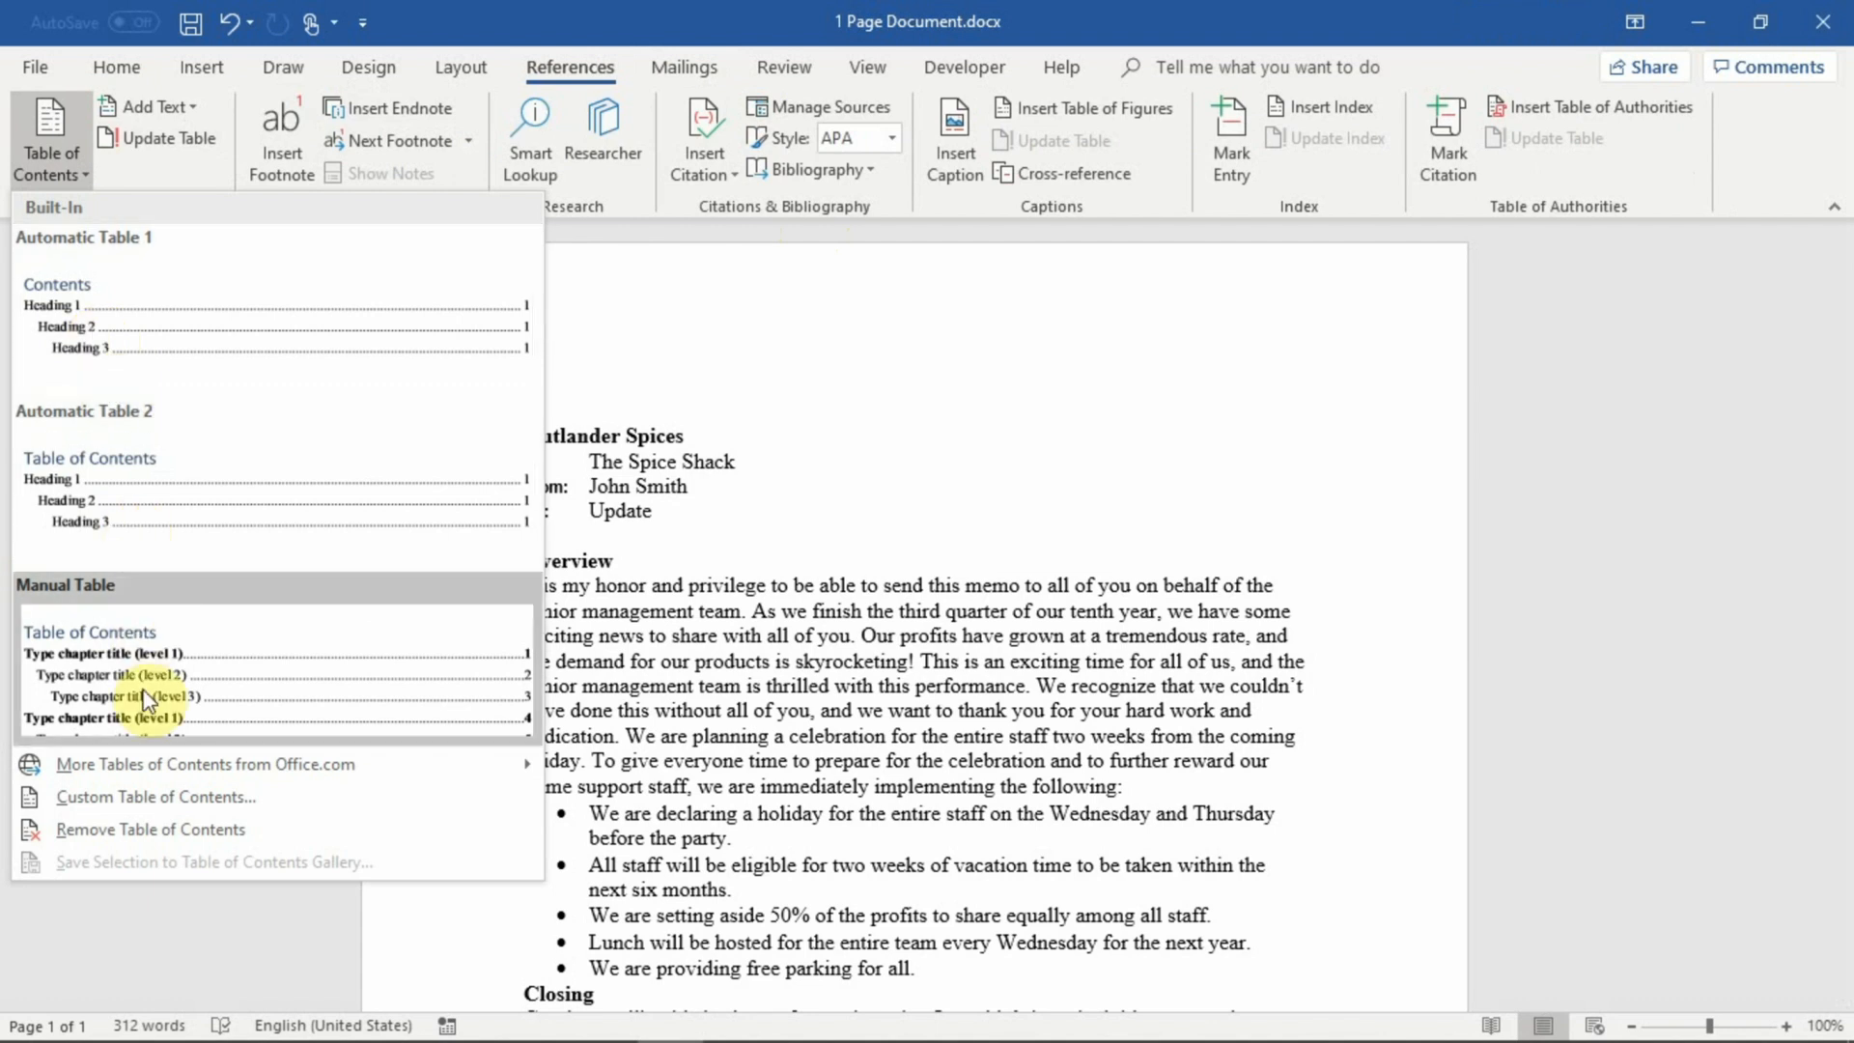
mouse_move(142, 772)
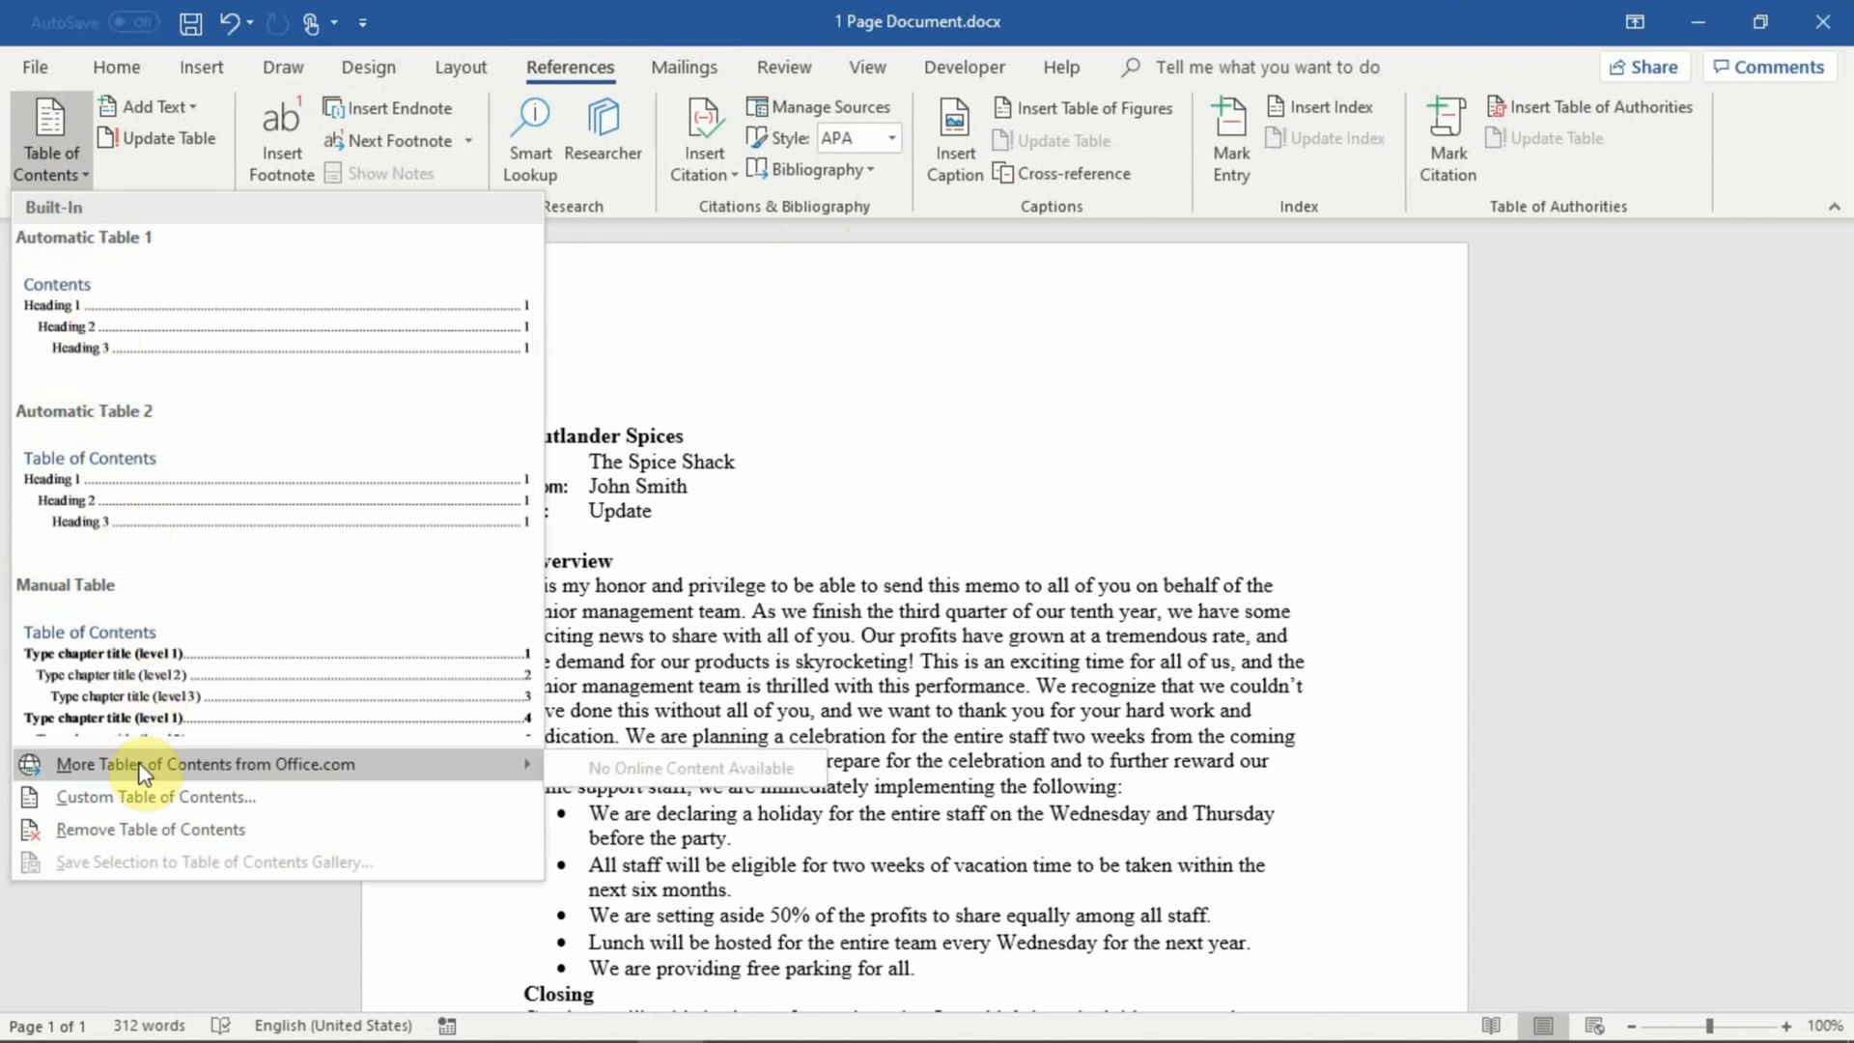
click(130, 340)
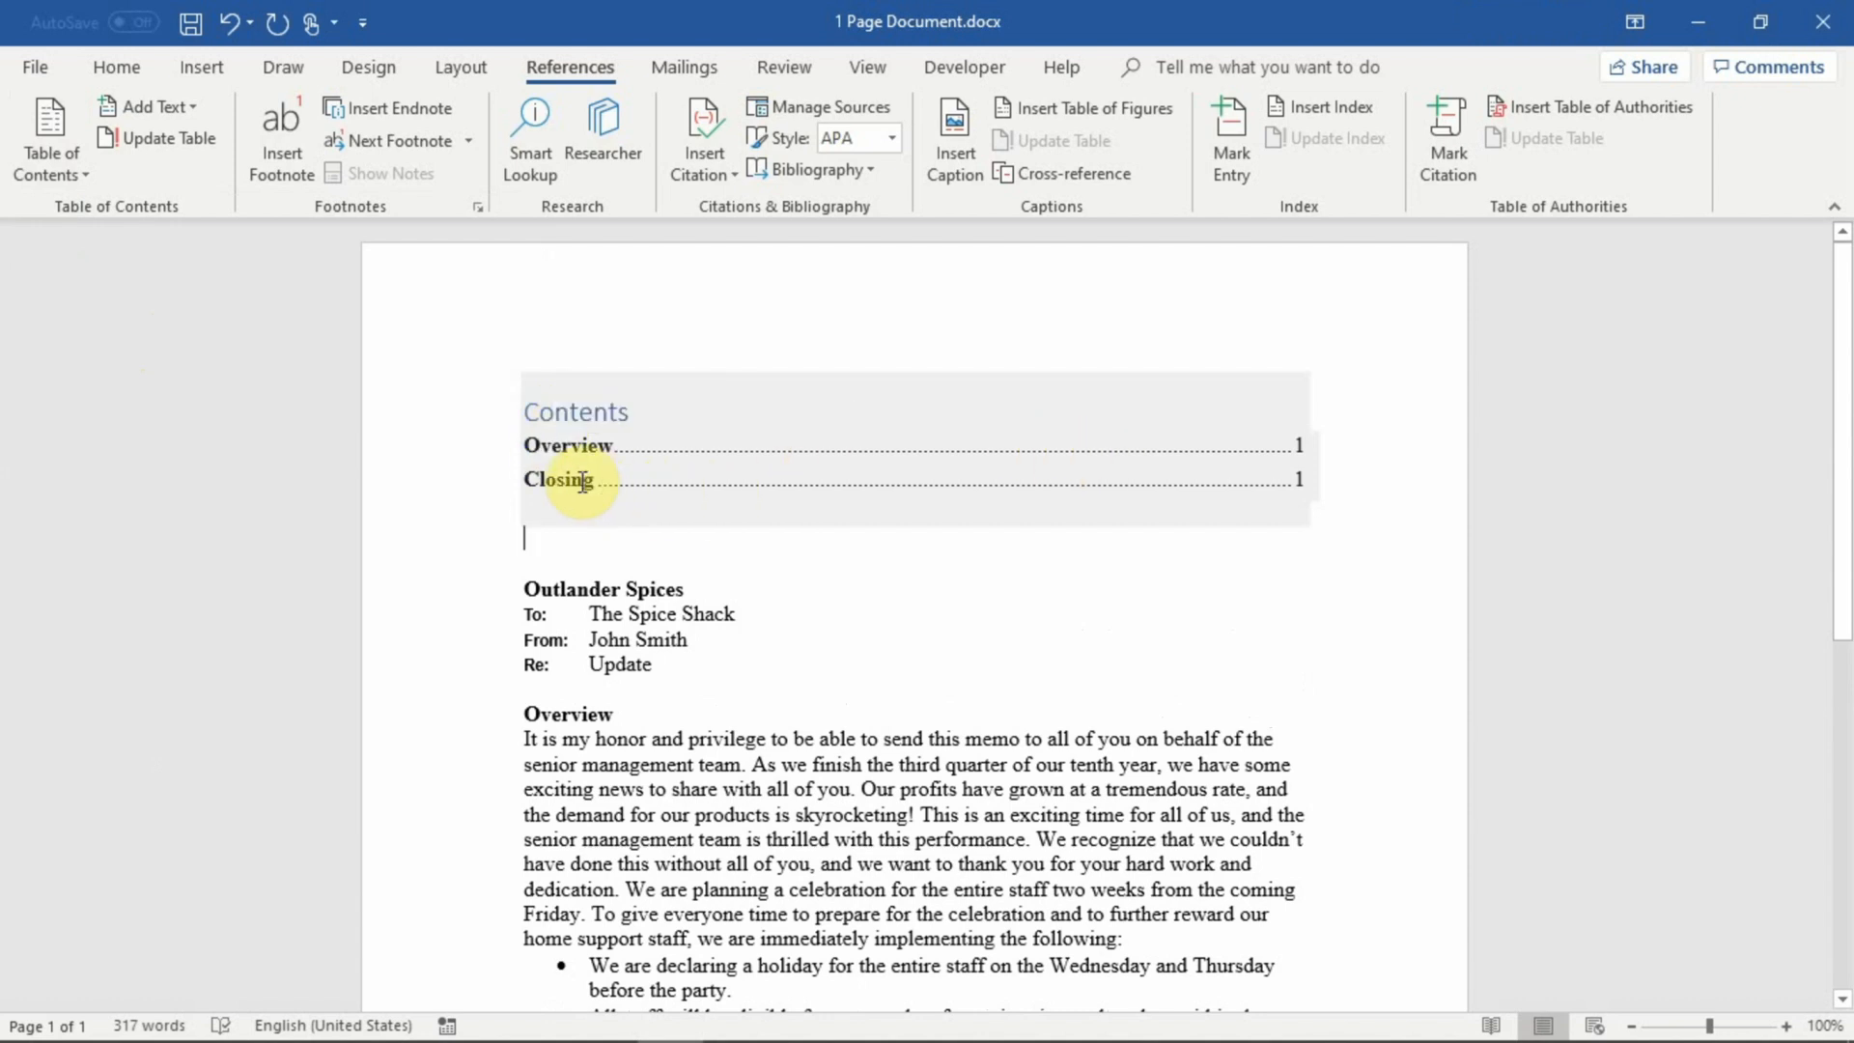
Follow the Overview and Closing links in the table of contents to check where they lead.
ctrl+click(665, 451)
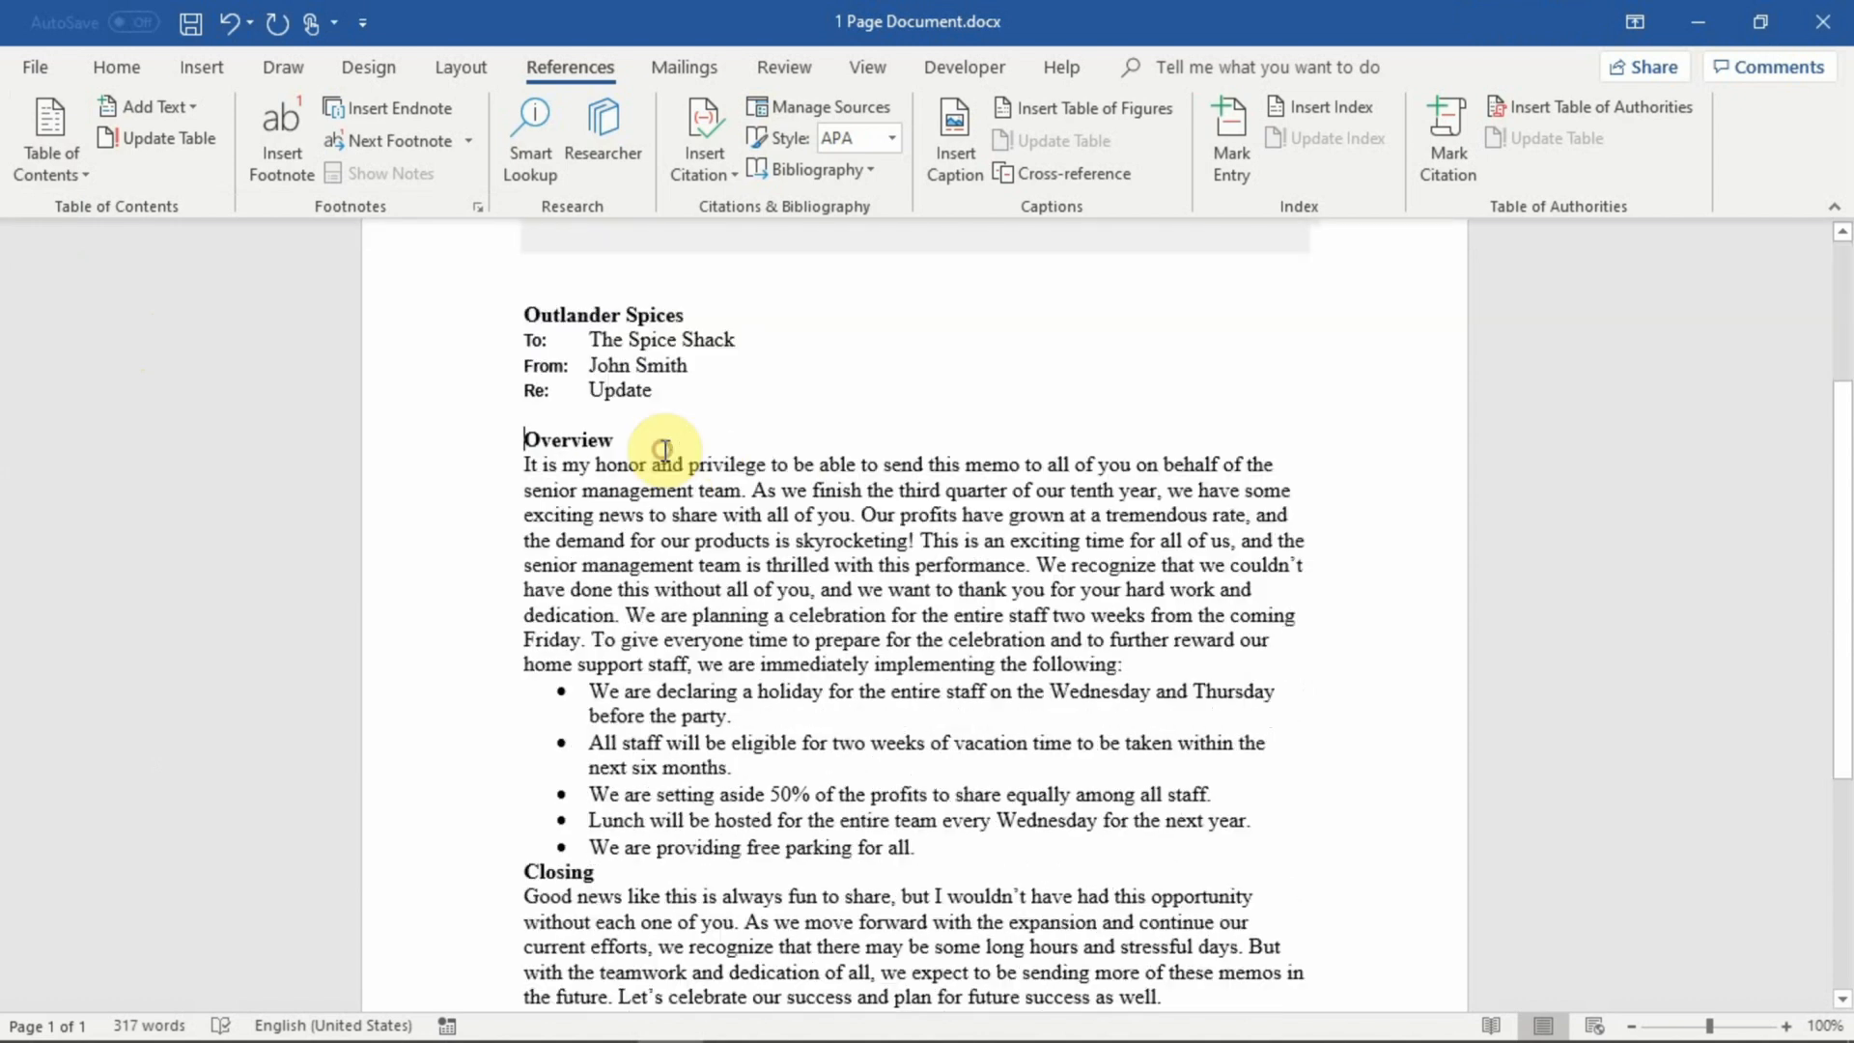
scroll(780, 428, up, 5)
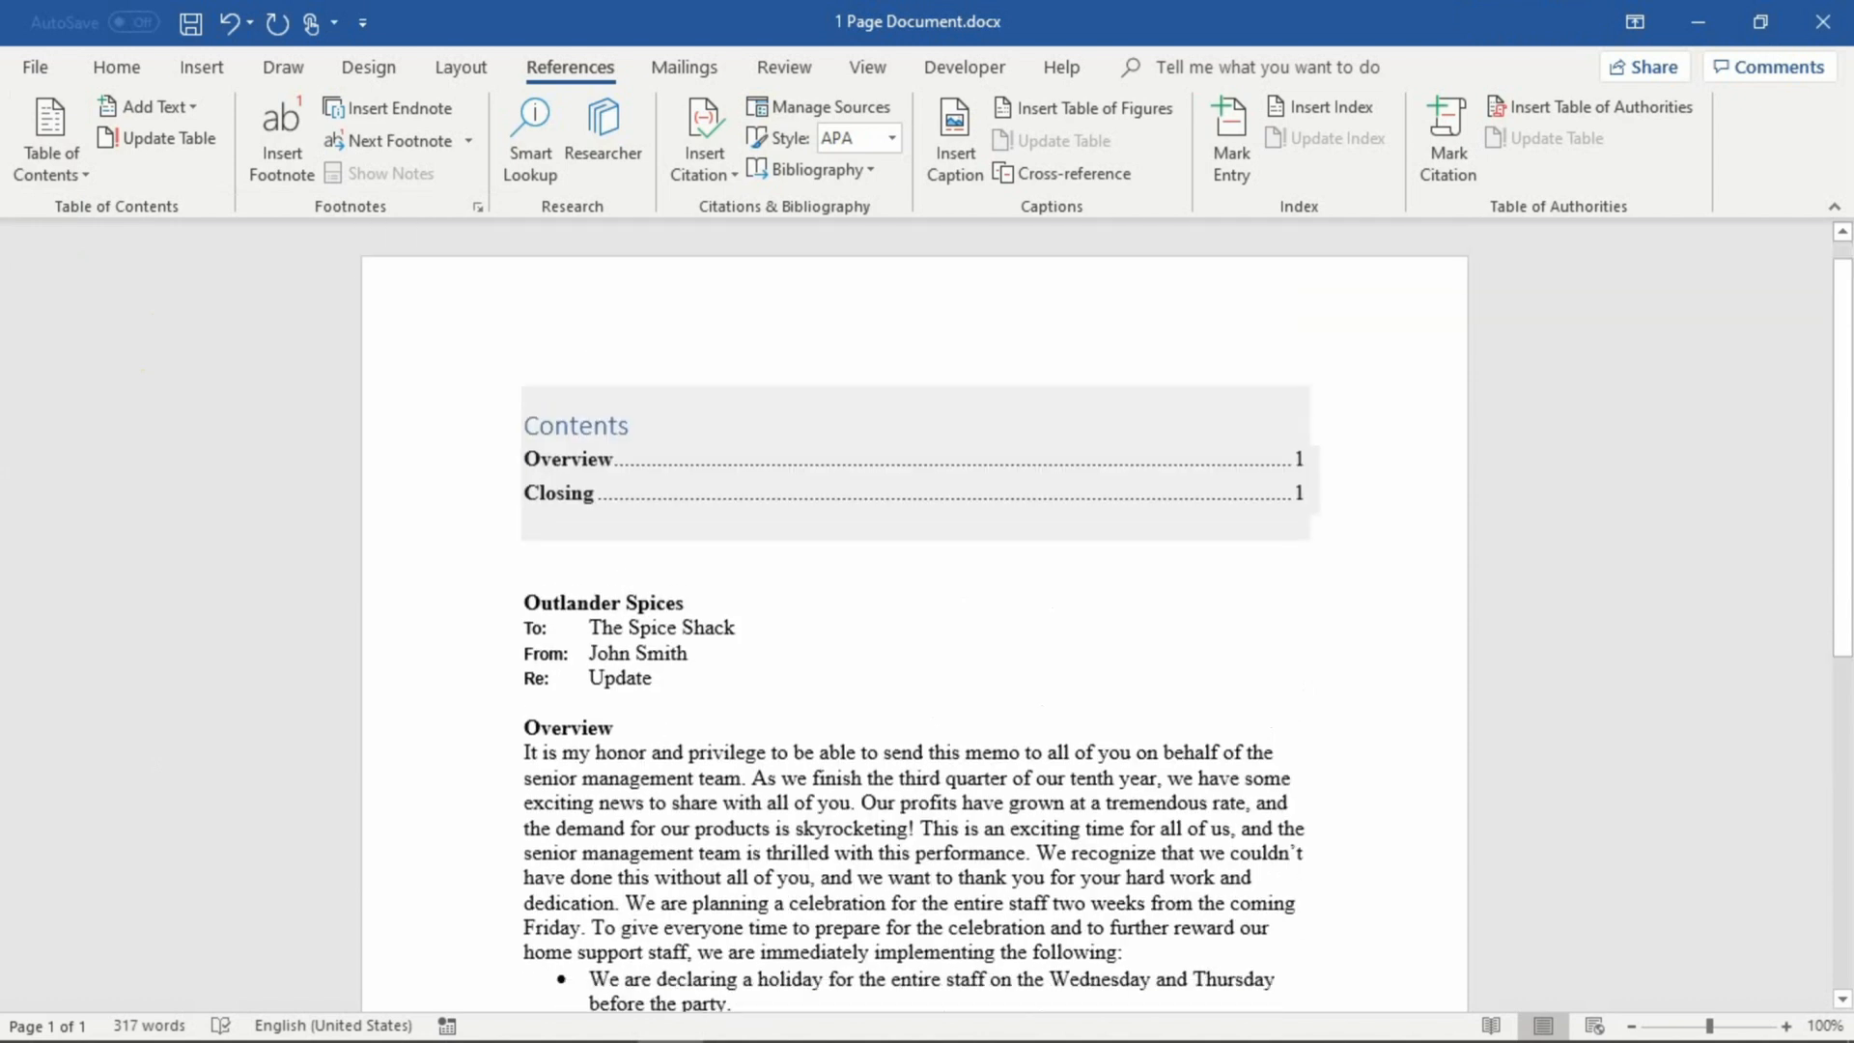
ctrl+click(583, 483)
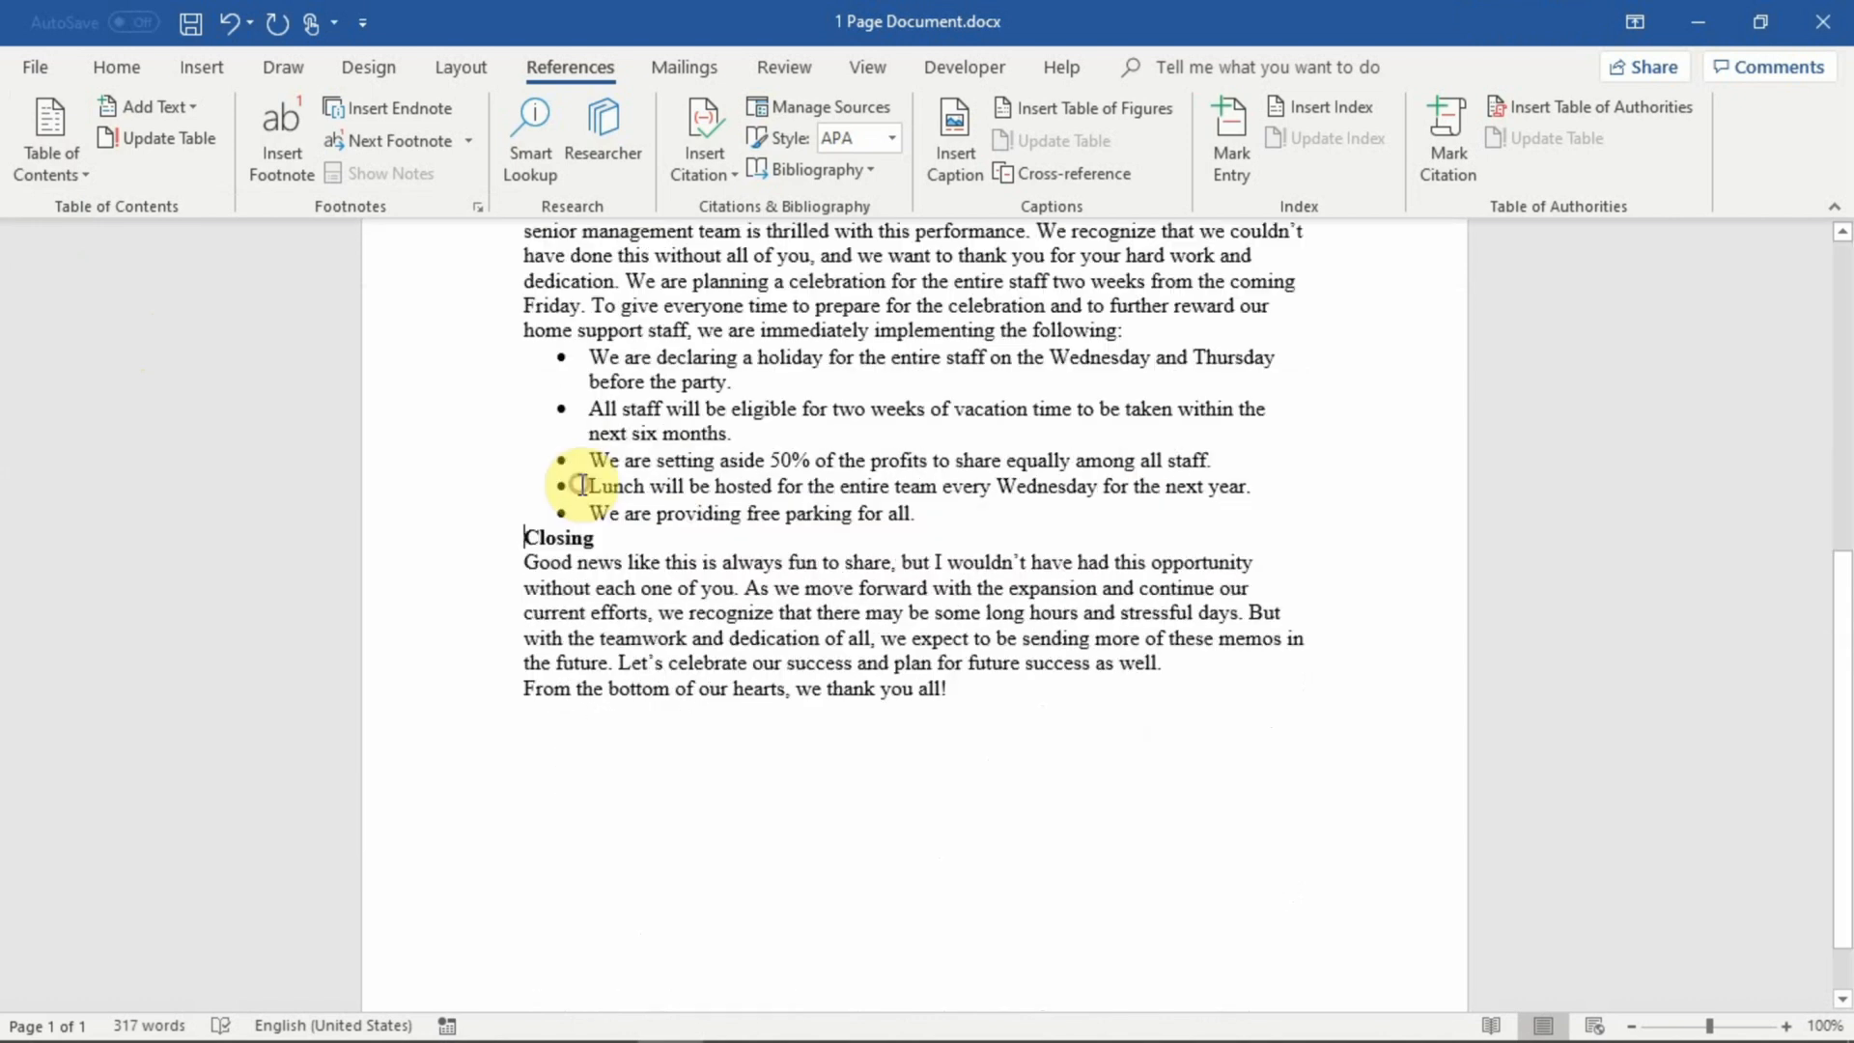
scroll(582, 482, up, 8)
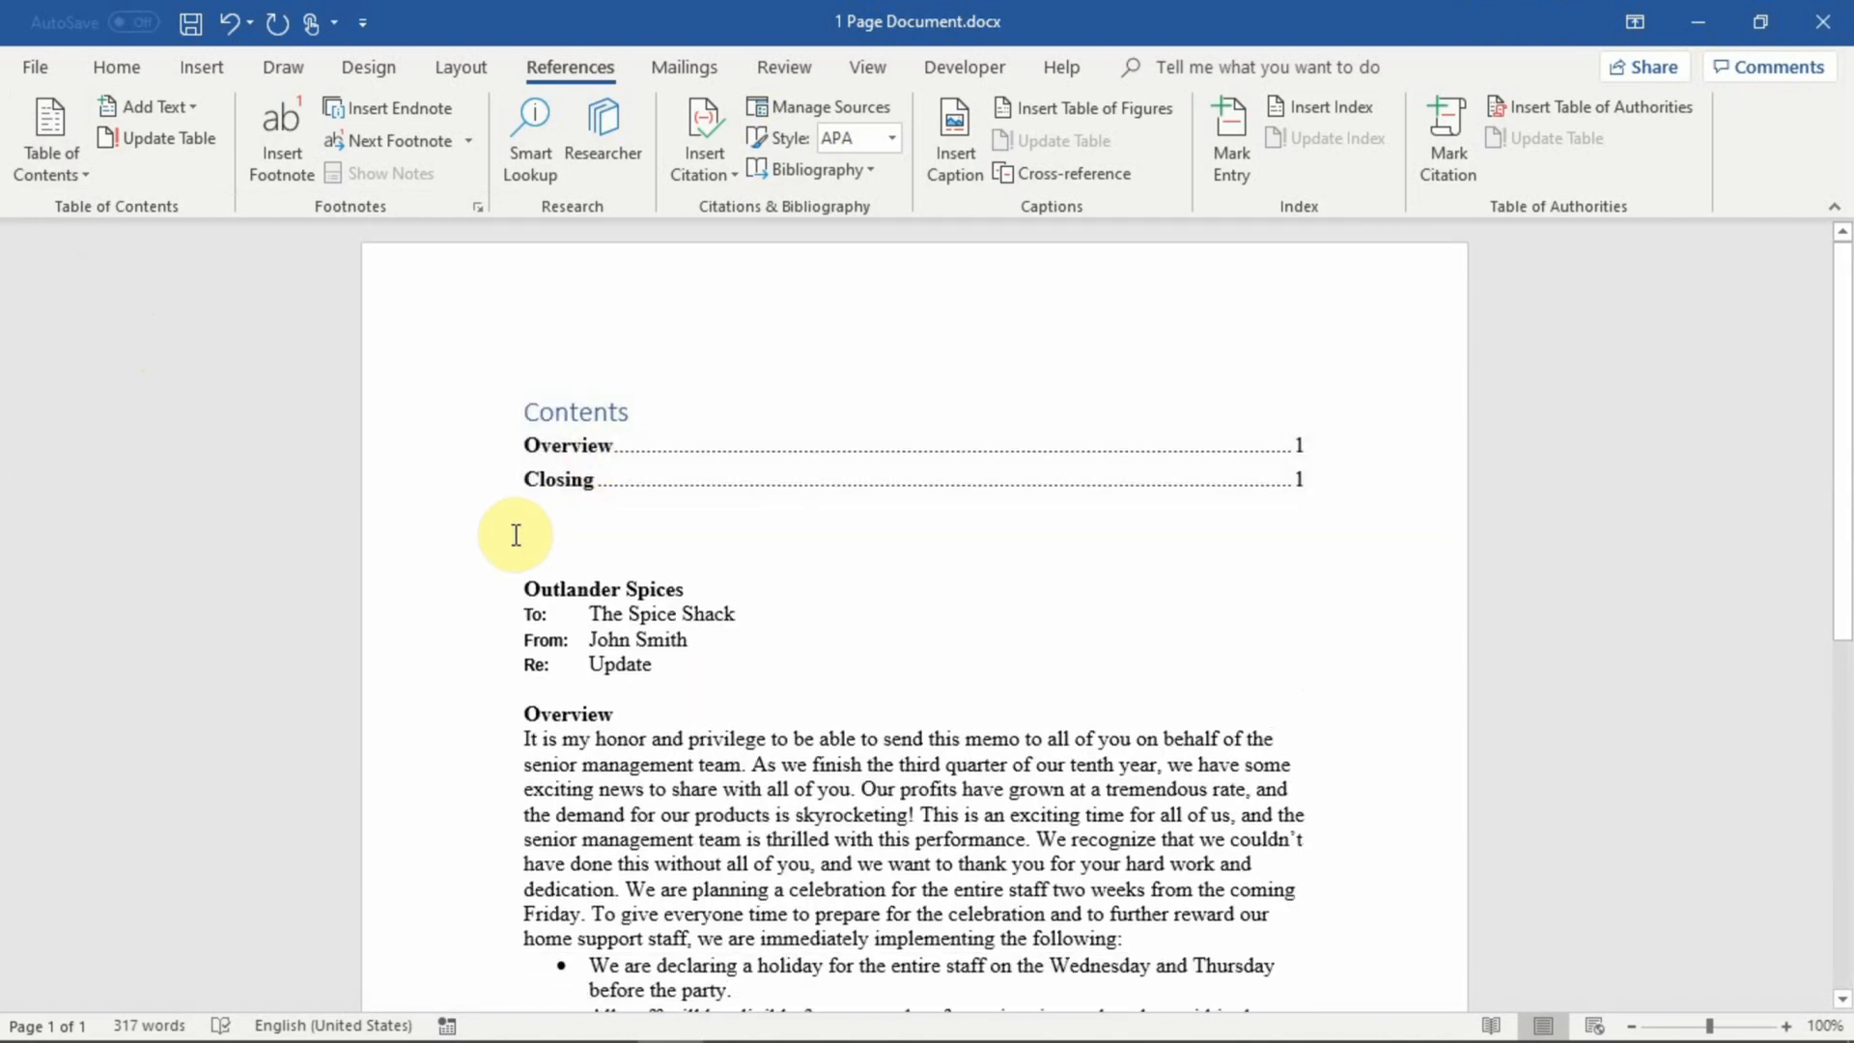
Insert a page break directly before the "Closing" heading.
click(536, 695)
click(530, 704)
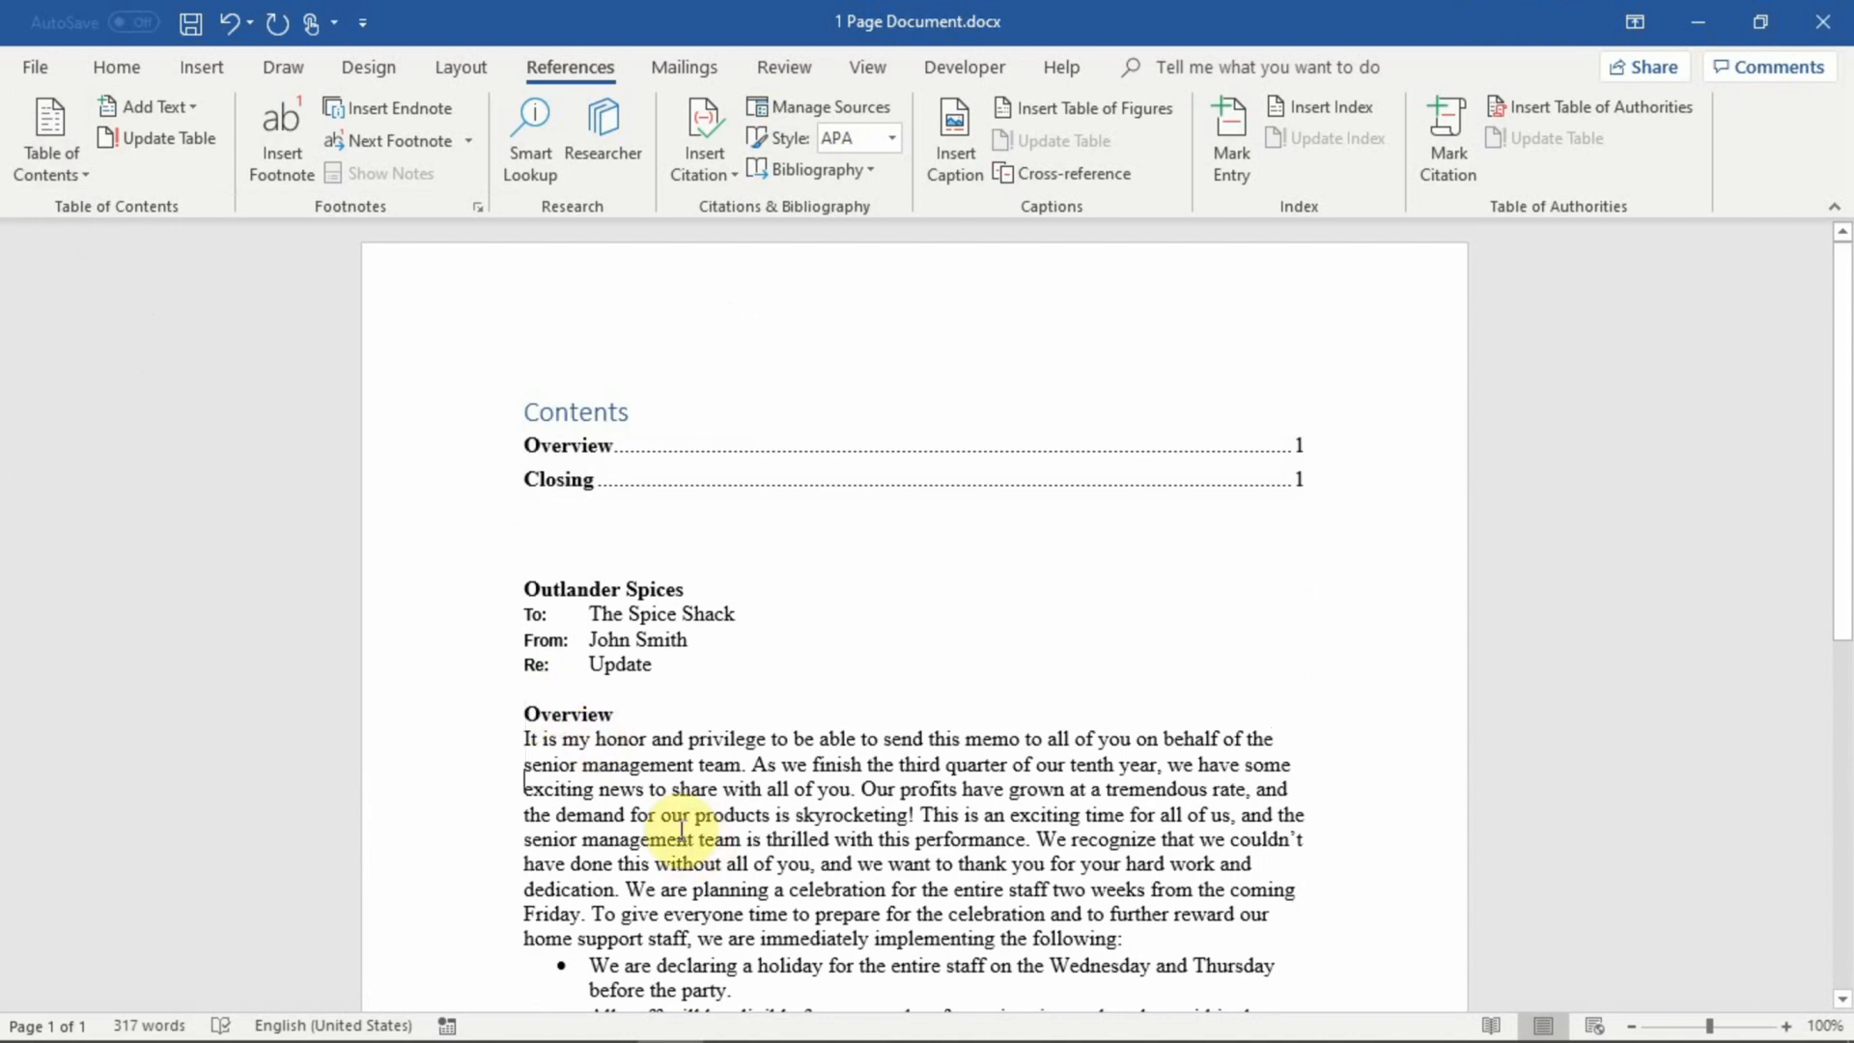
key(Down)
key(Down)
key(Down)
key(Down)
key(Down)
key(Down)
key(Down)
key(Down)
key(Down)
key(Down)
key(Down)
key(Down)
key(Down)
key(Down)
key(Down)
key(Down)
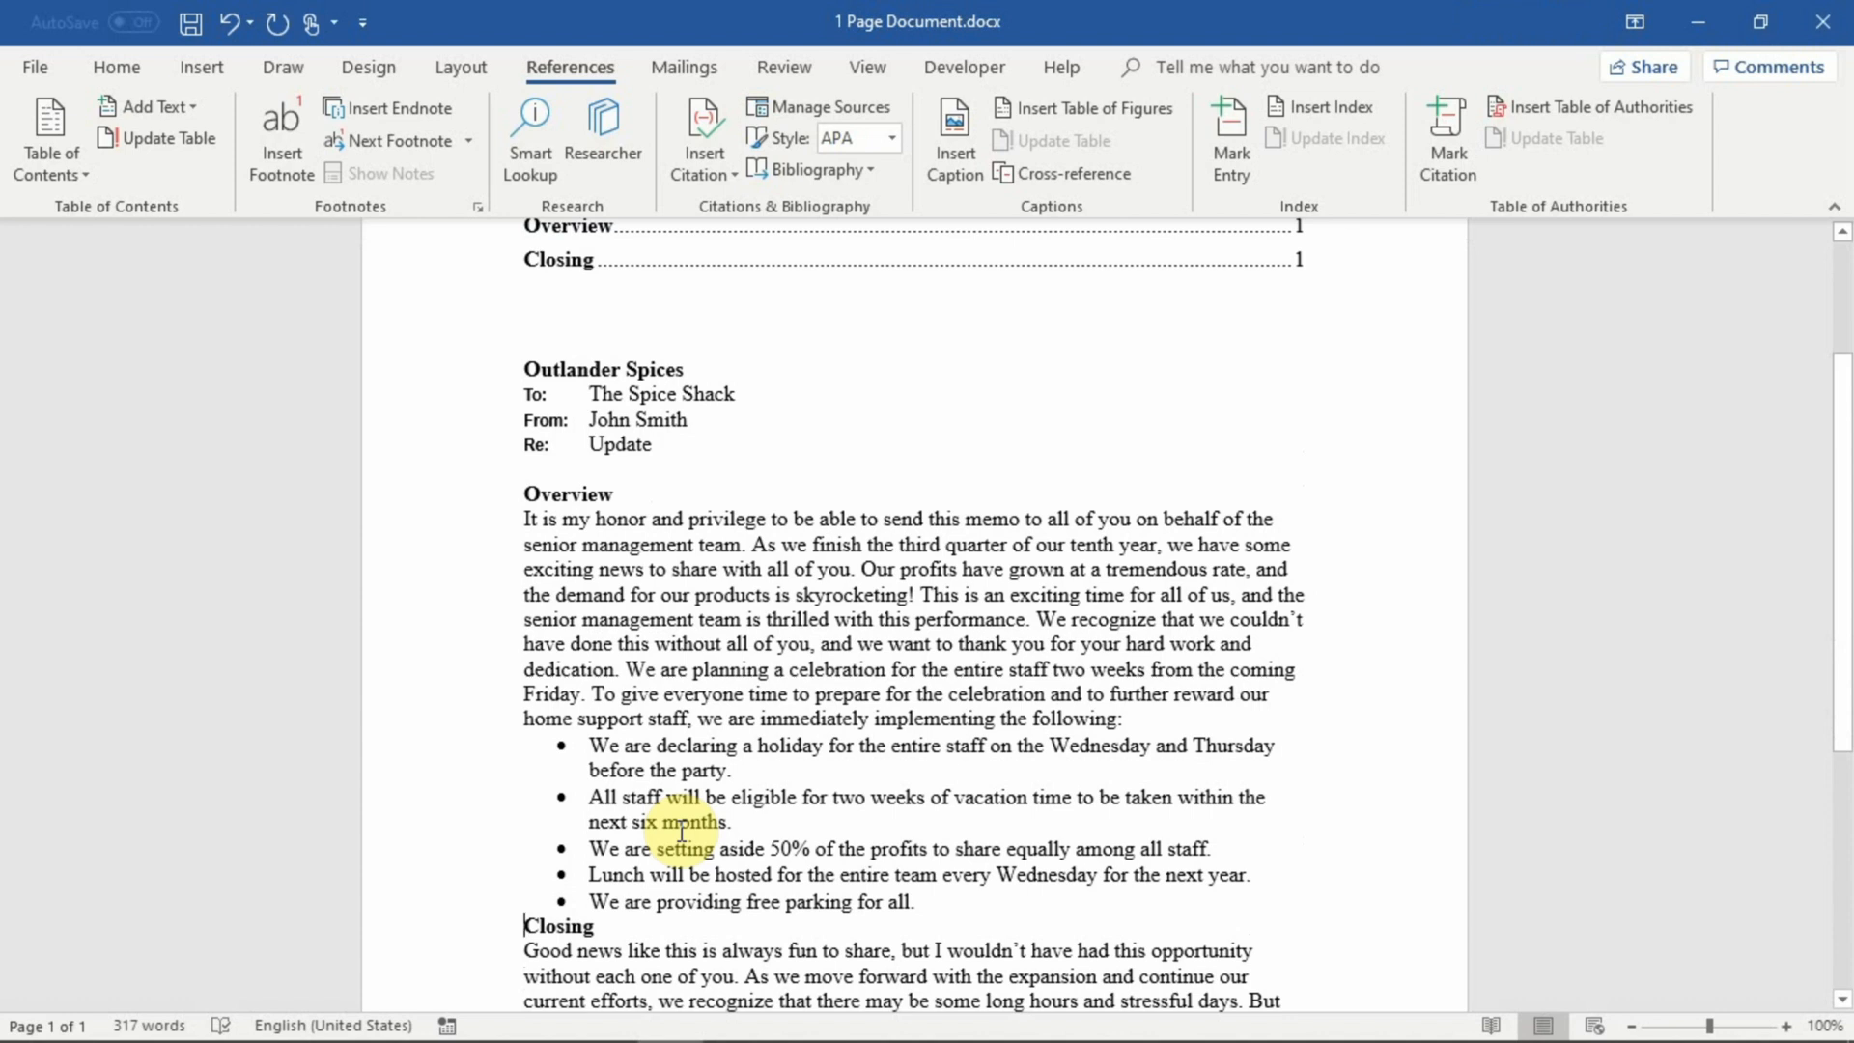
key(ctrl+Return)
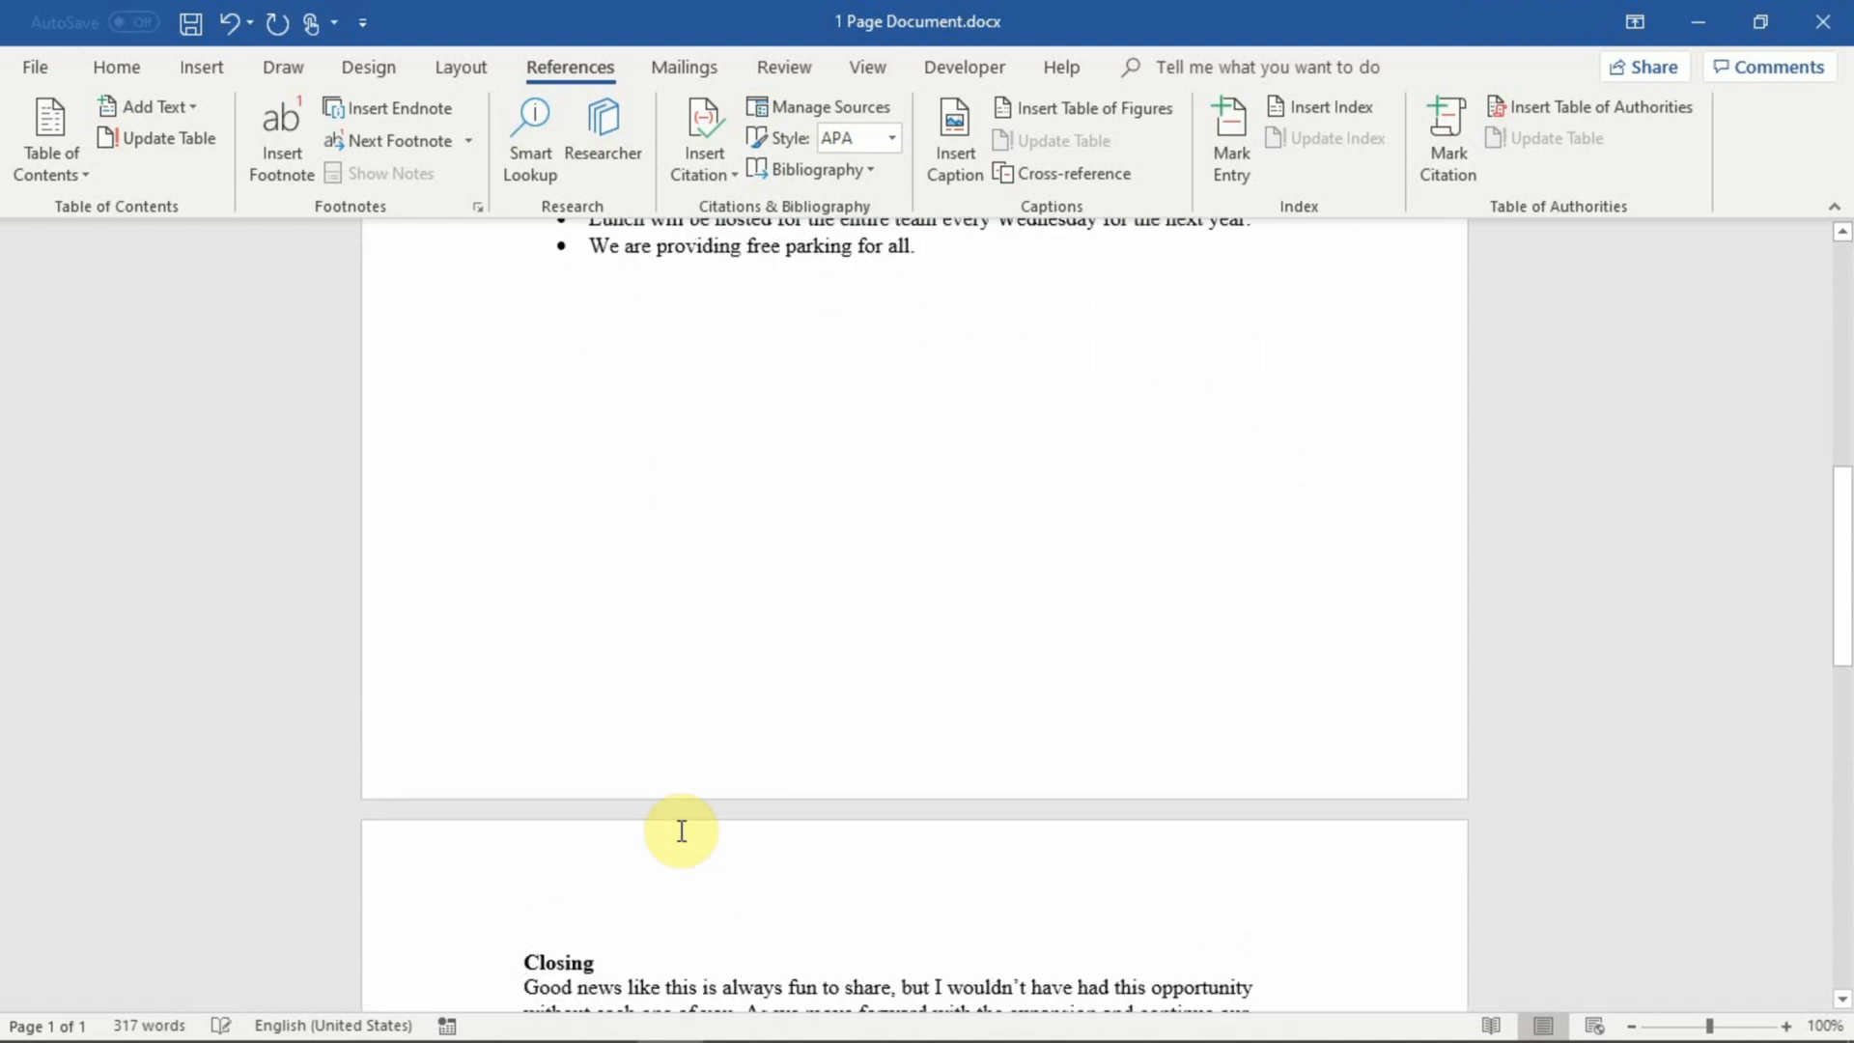
Insert a page break directly before the "Overview" heading in the body text.
scroll(681, 830, up, 8)
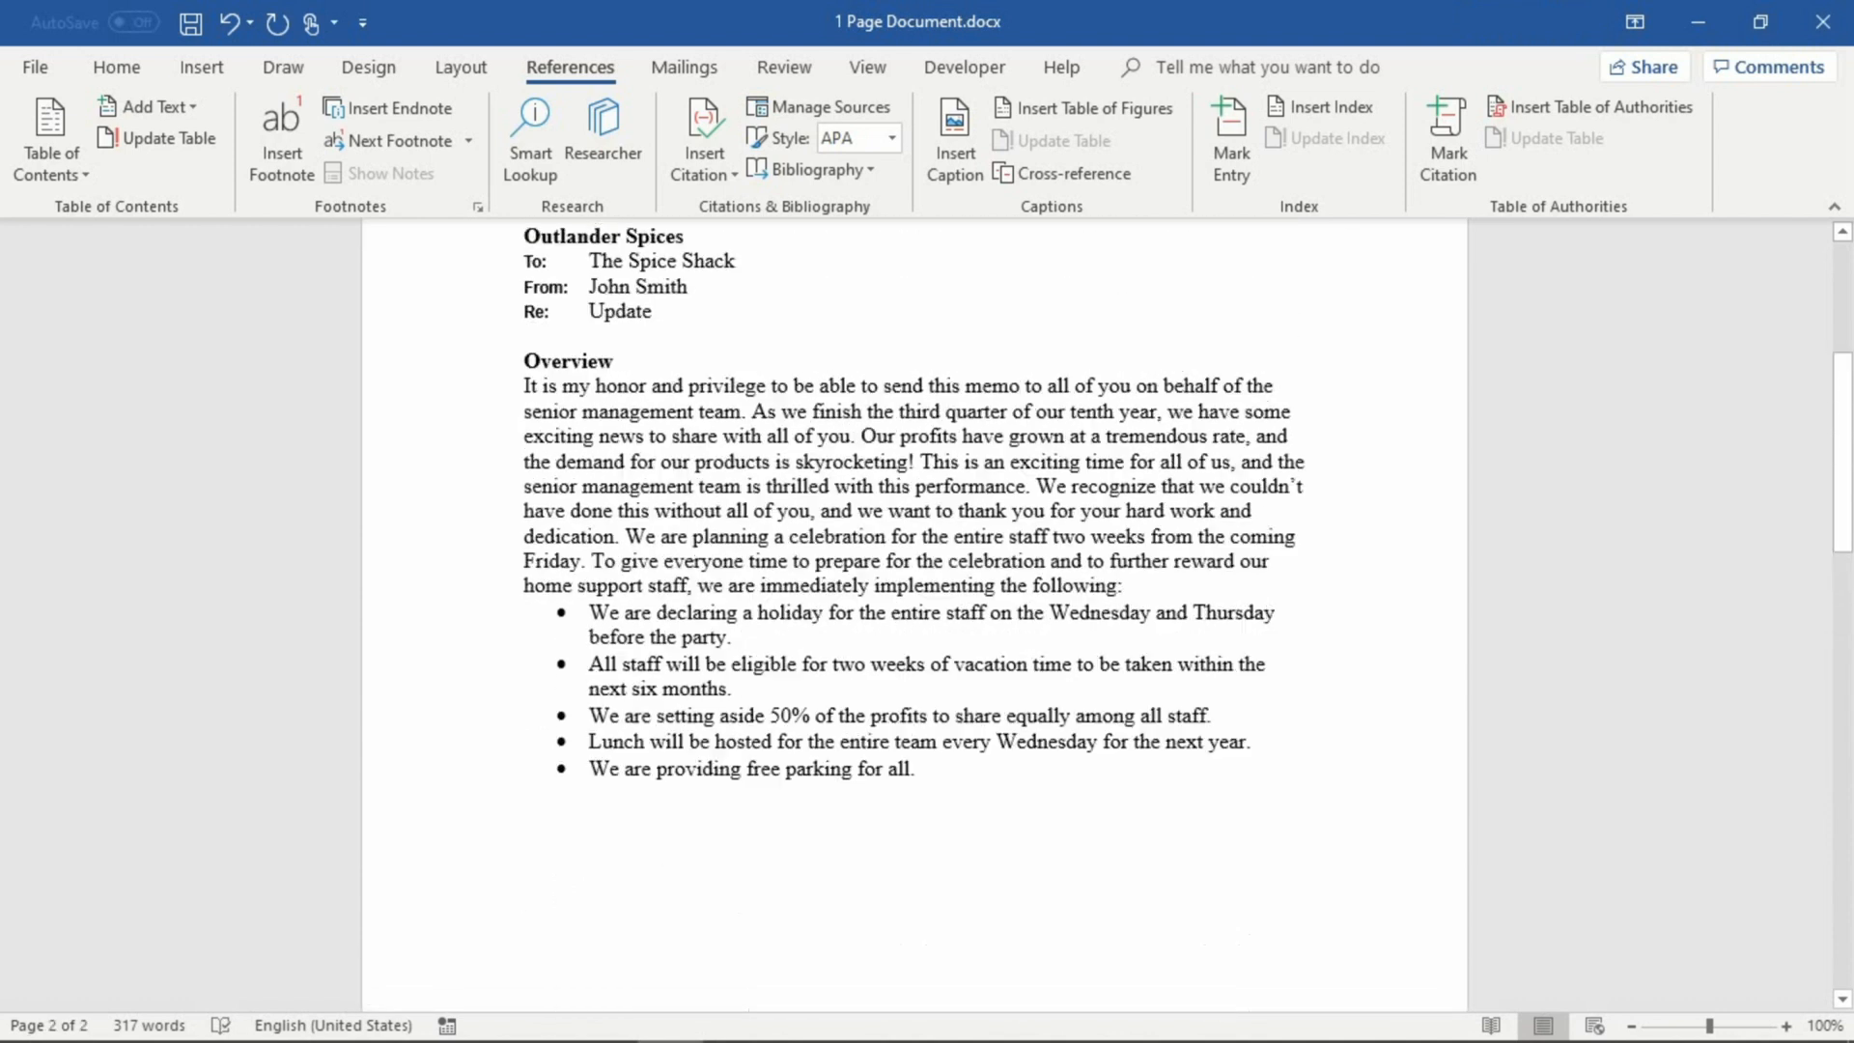
click(516, 487)
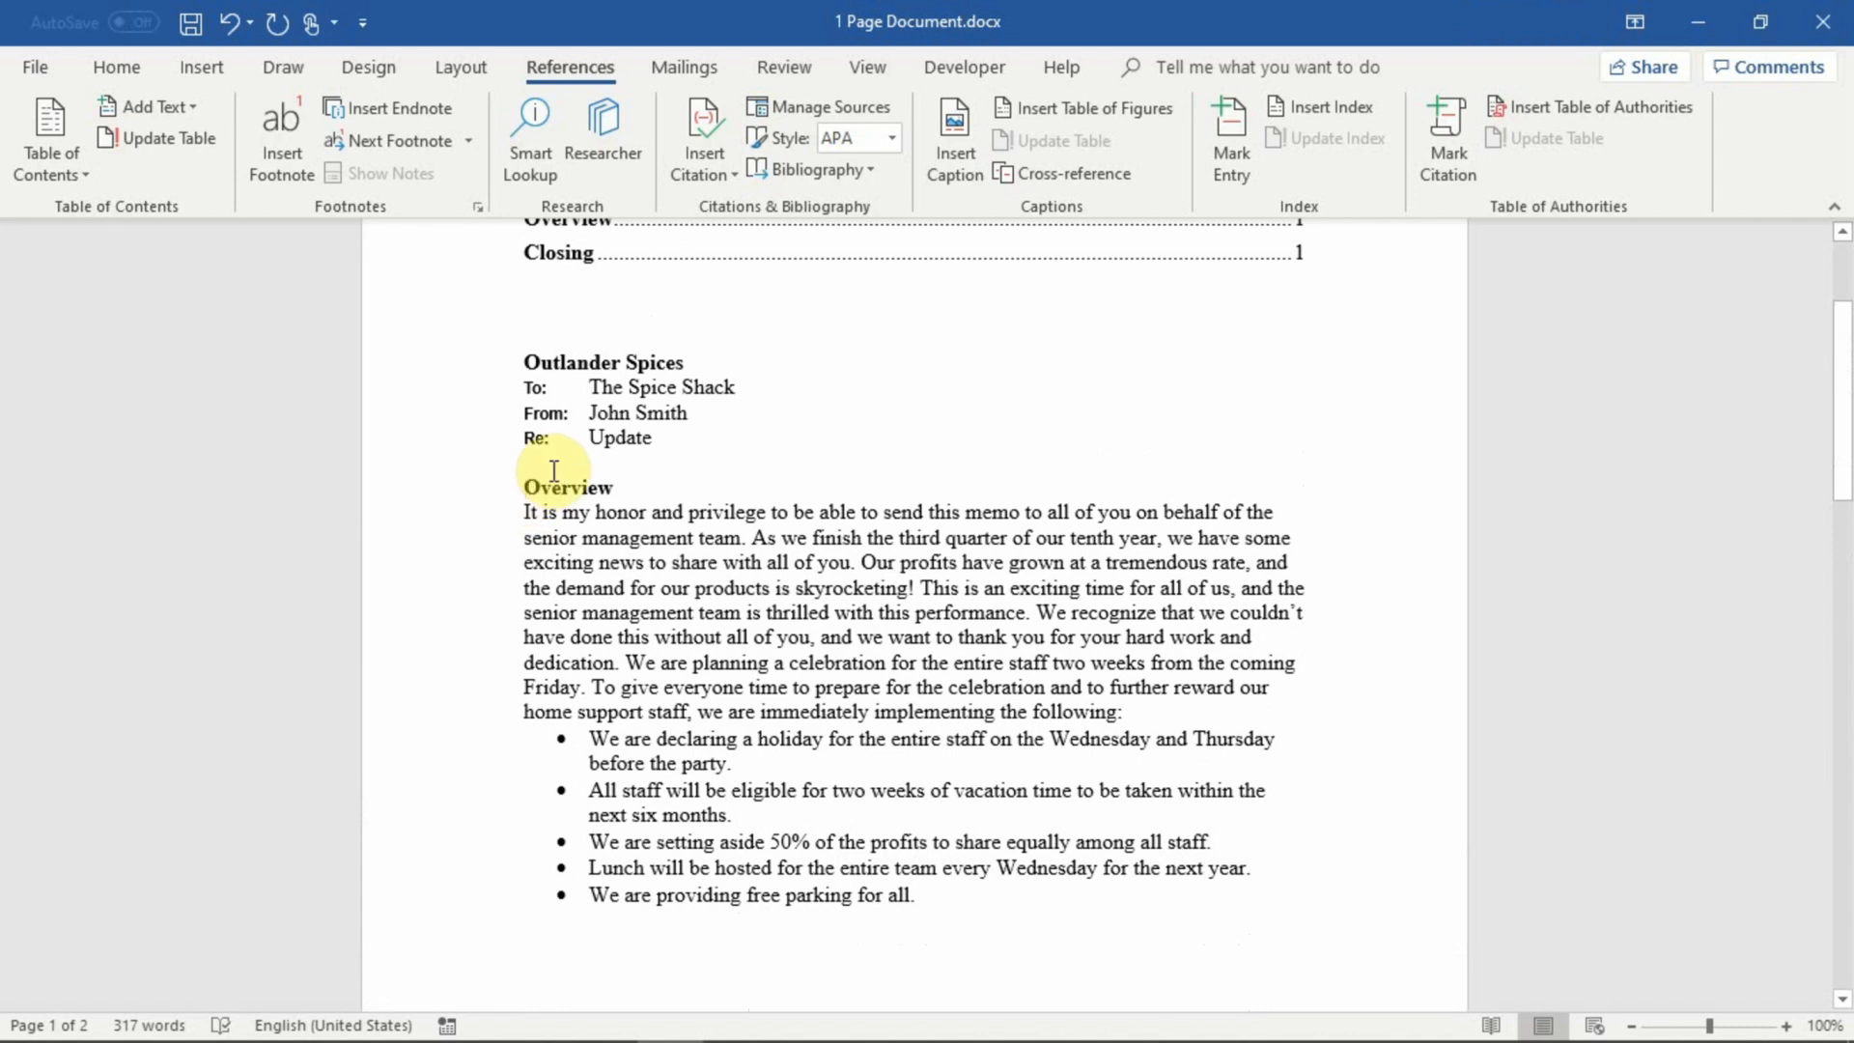
key(ctrl+Return)
scroll(554, 470, down, 10)
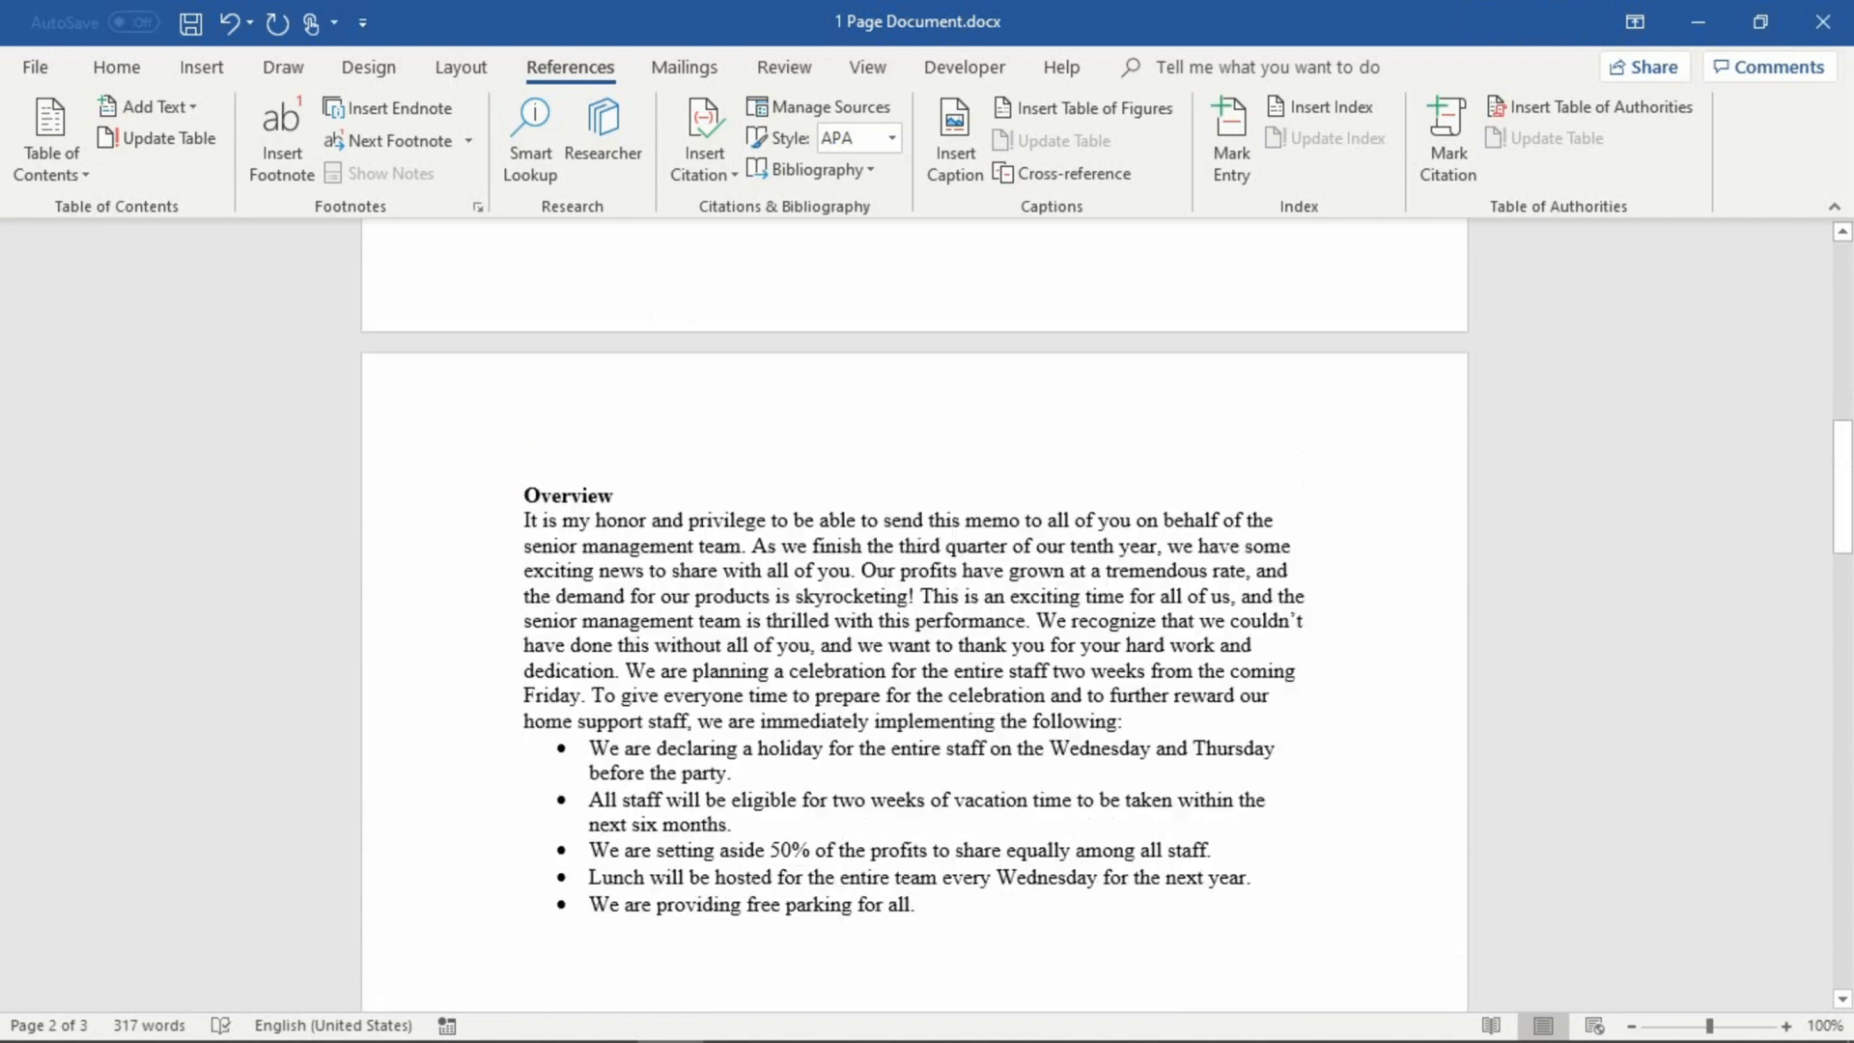
scroll(914, 618, down, 8)
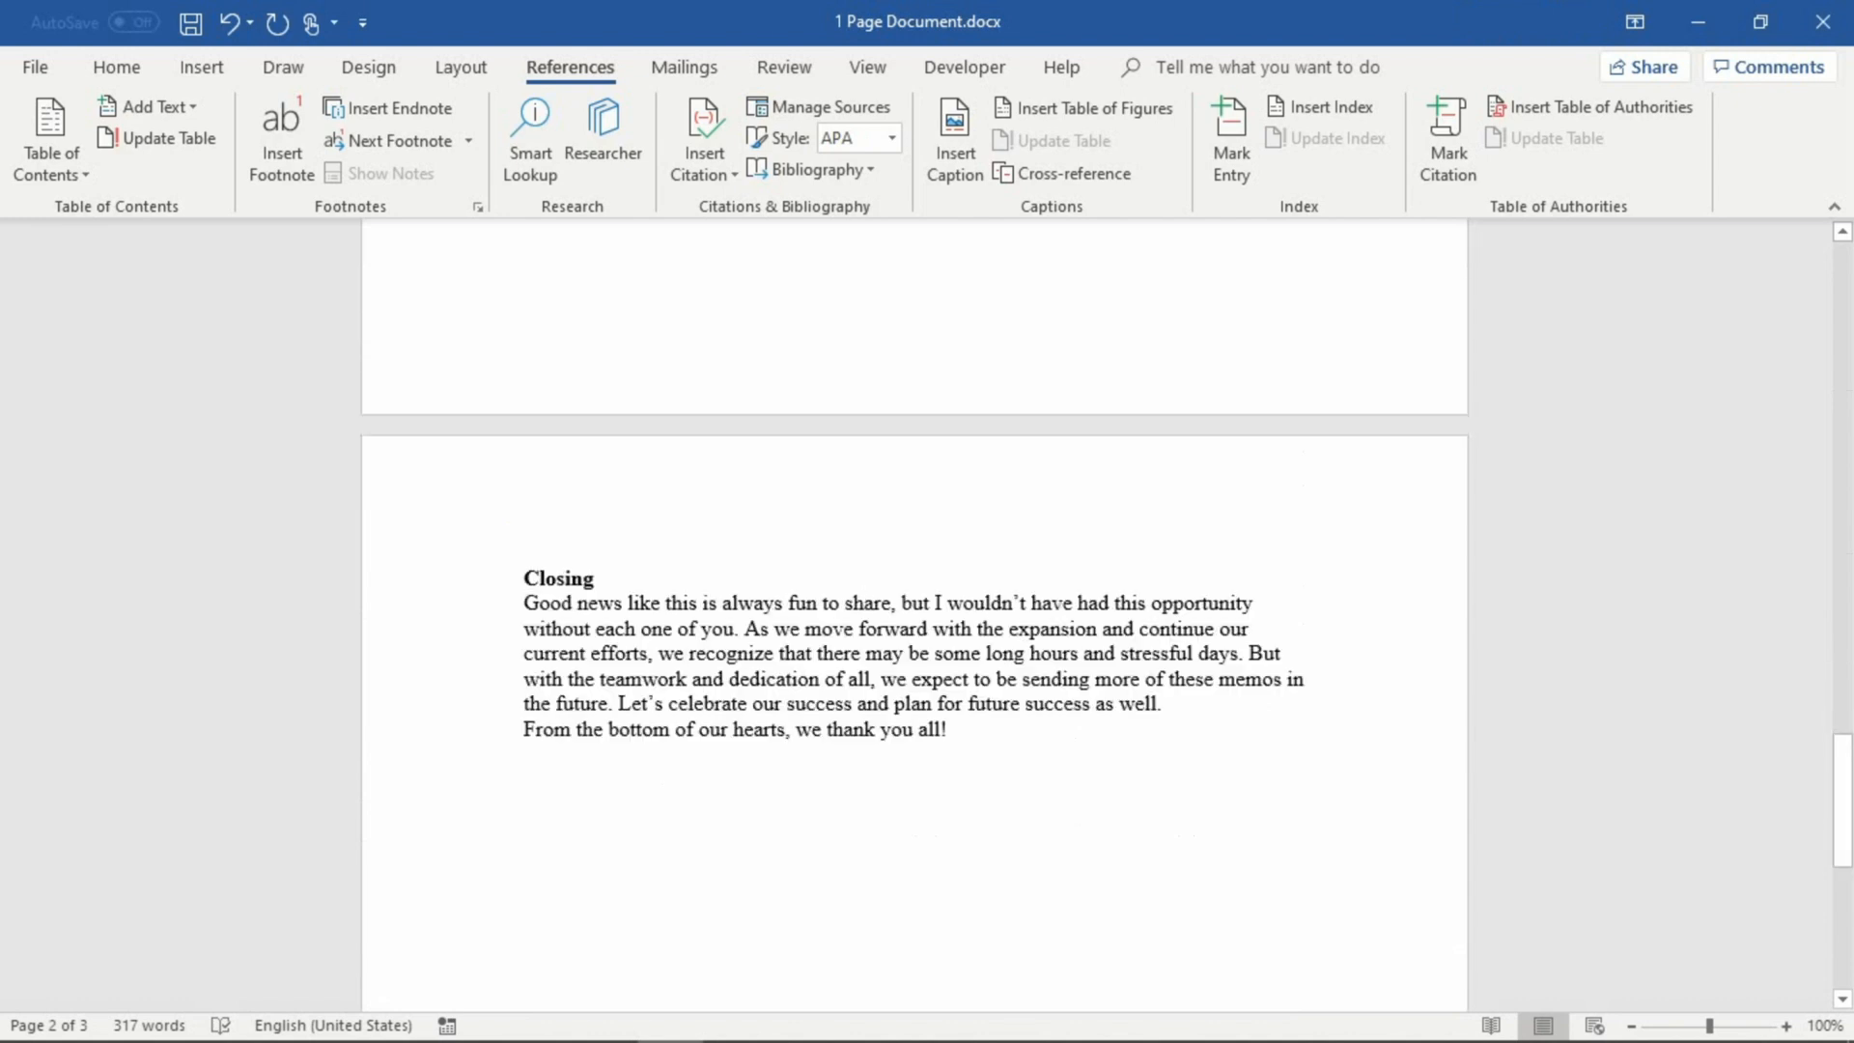
Update the entire table of contents on the first page, including entries and page numbers.
scroll(914, 617, up, 6)
scroll(914, 618, up, 10)
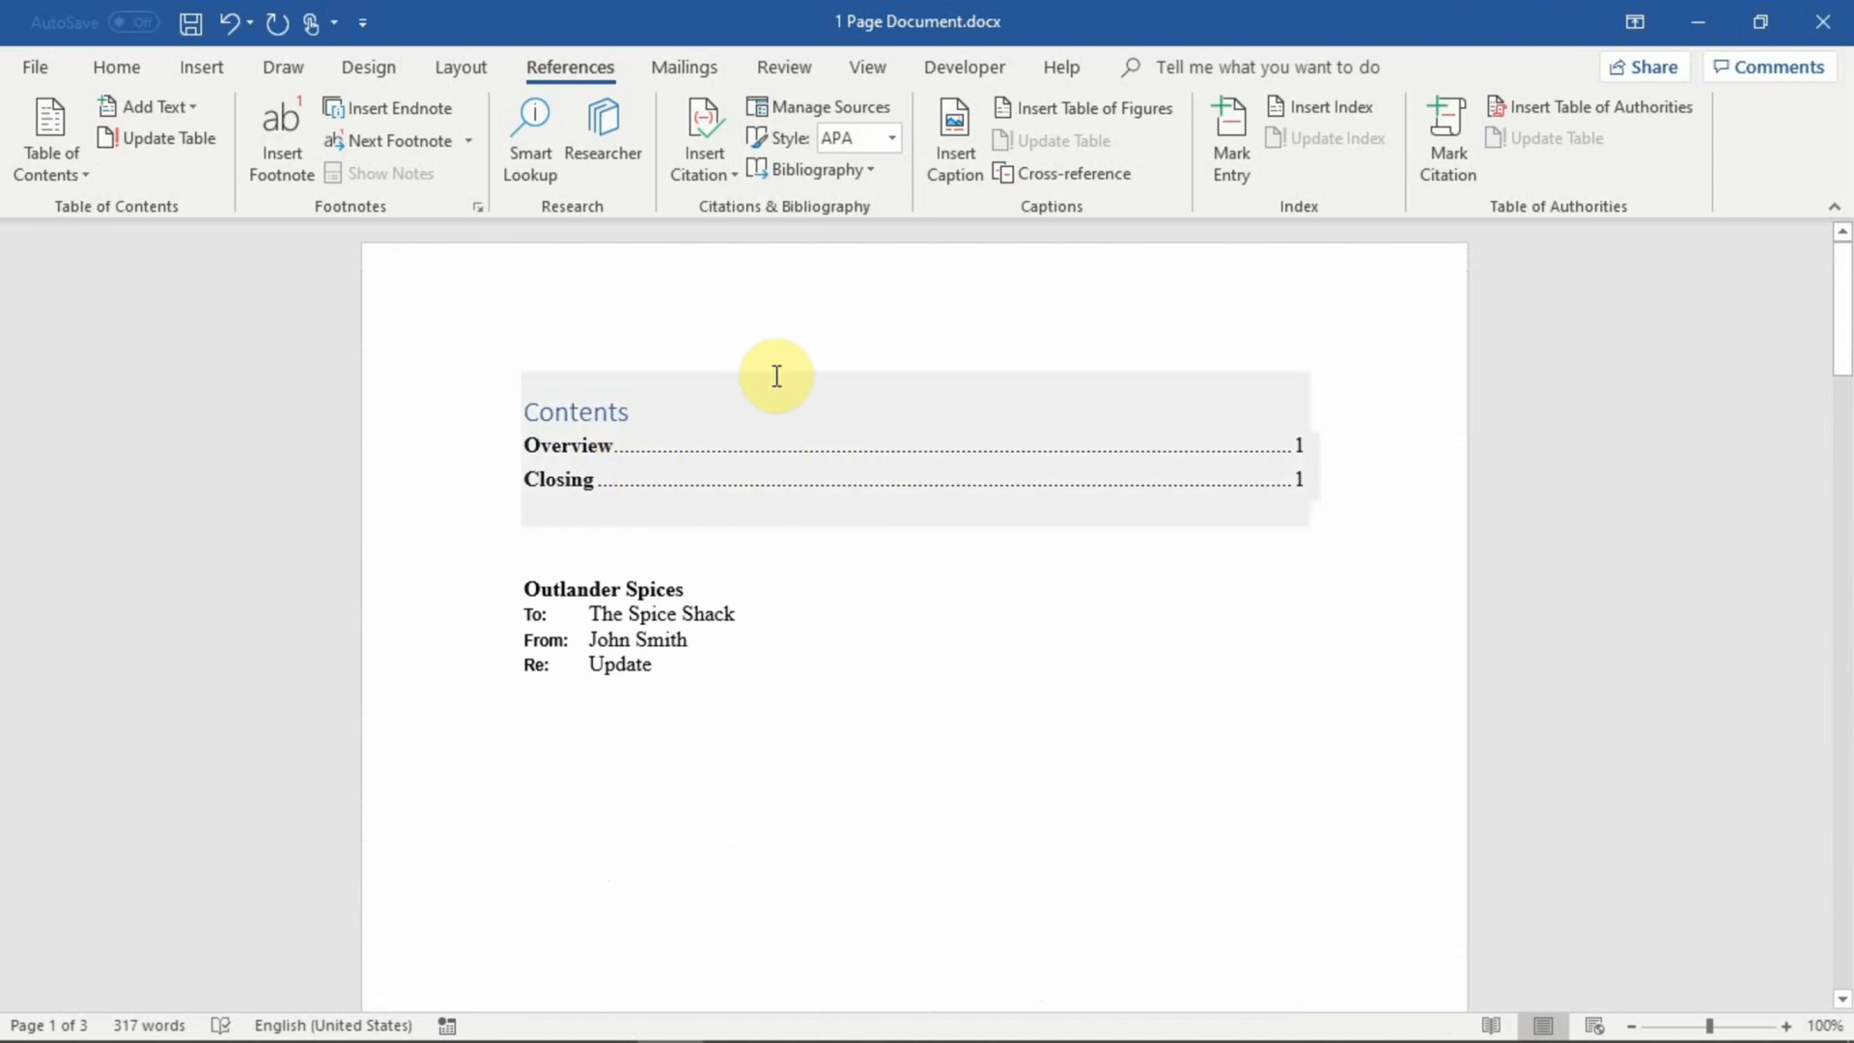
click(638, 451)
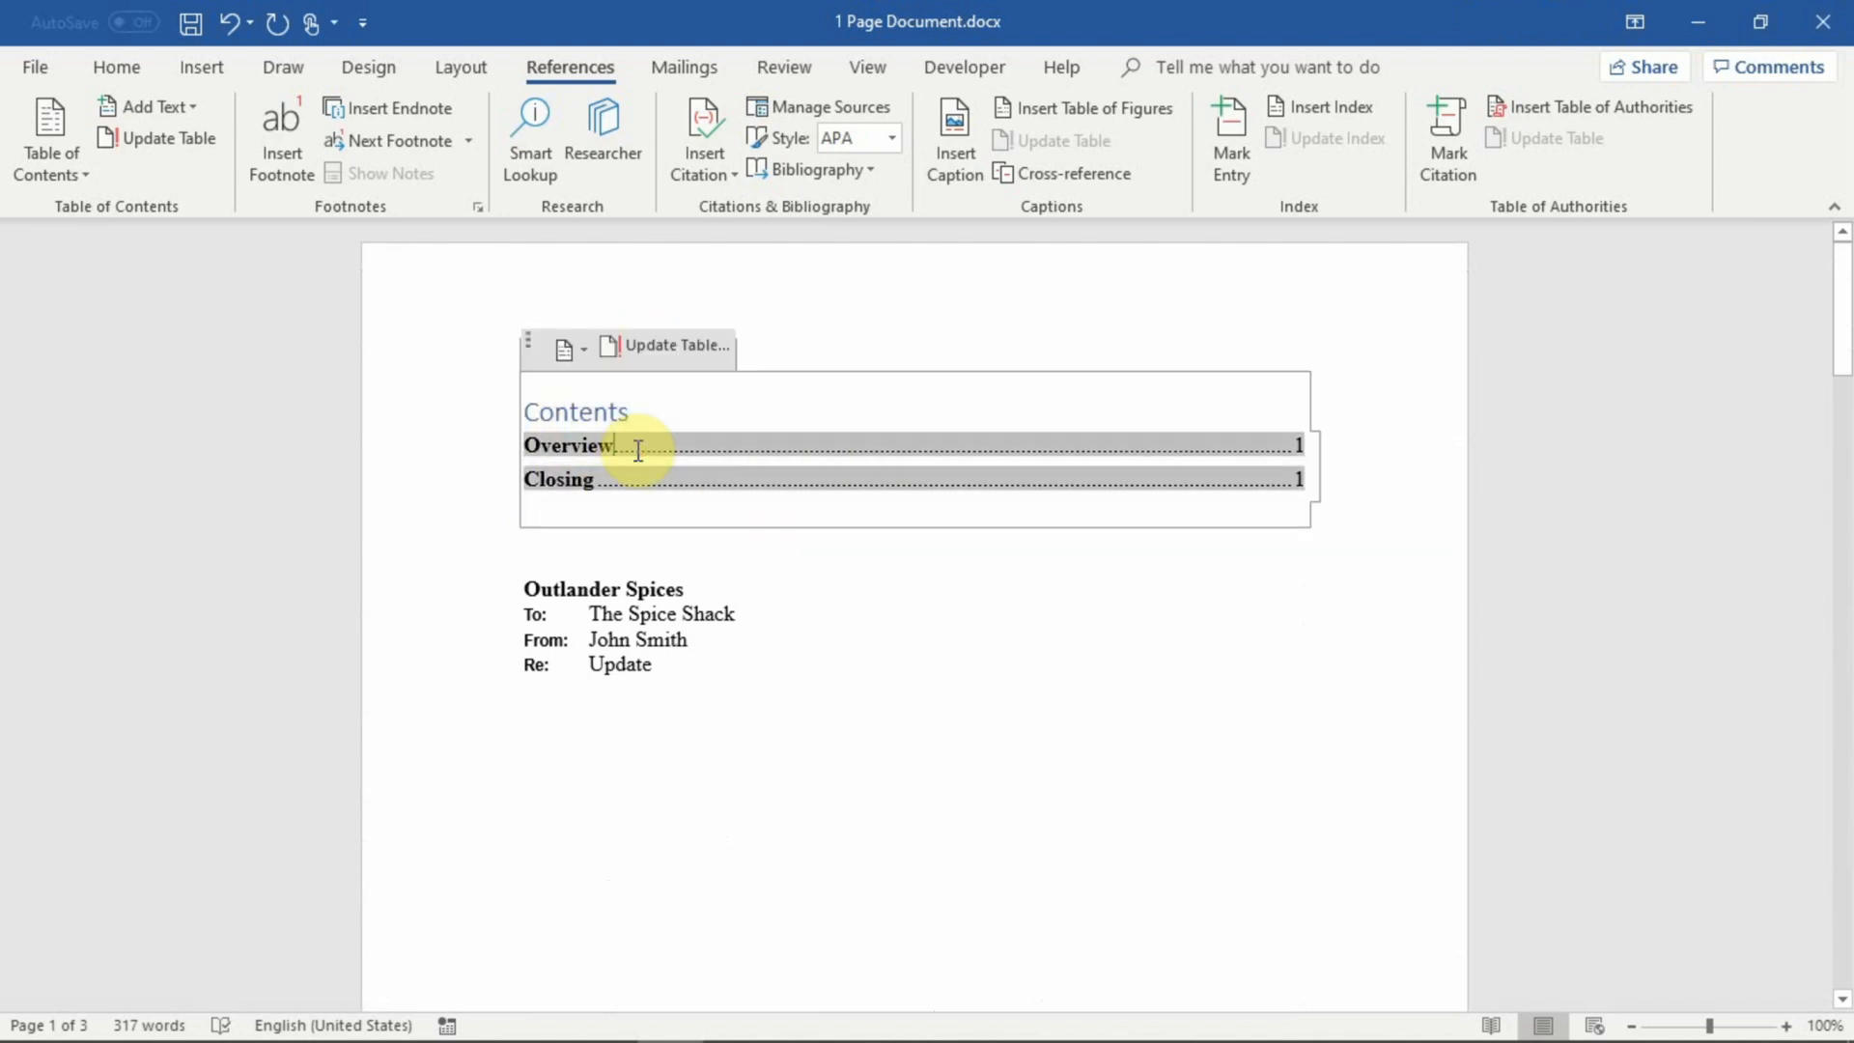
click(627, 349)
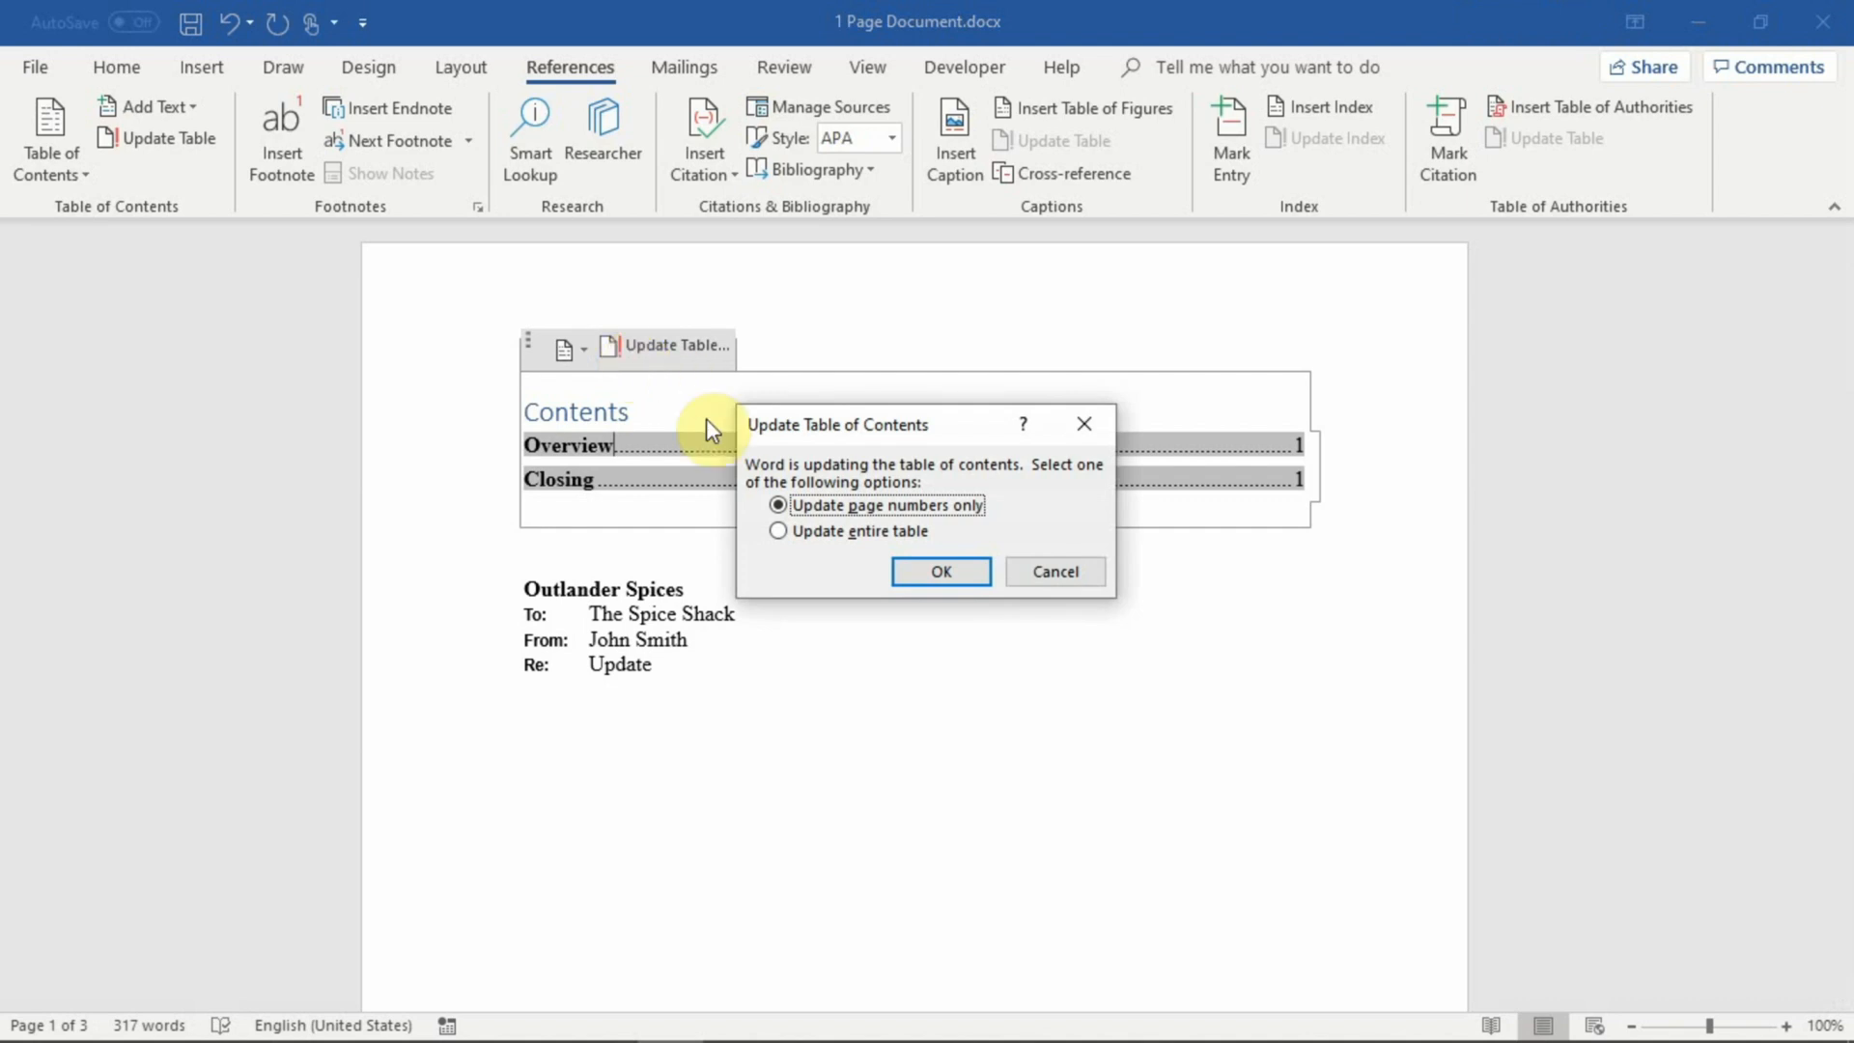
click(839, 531)
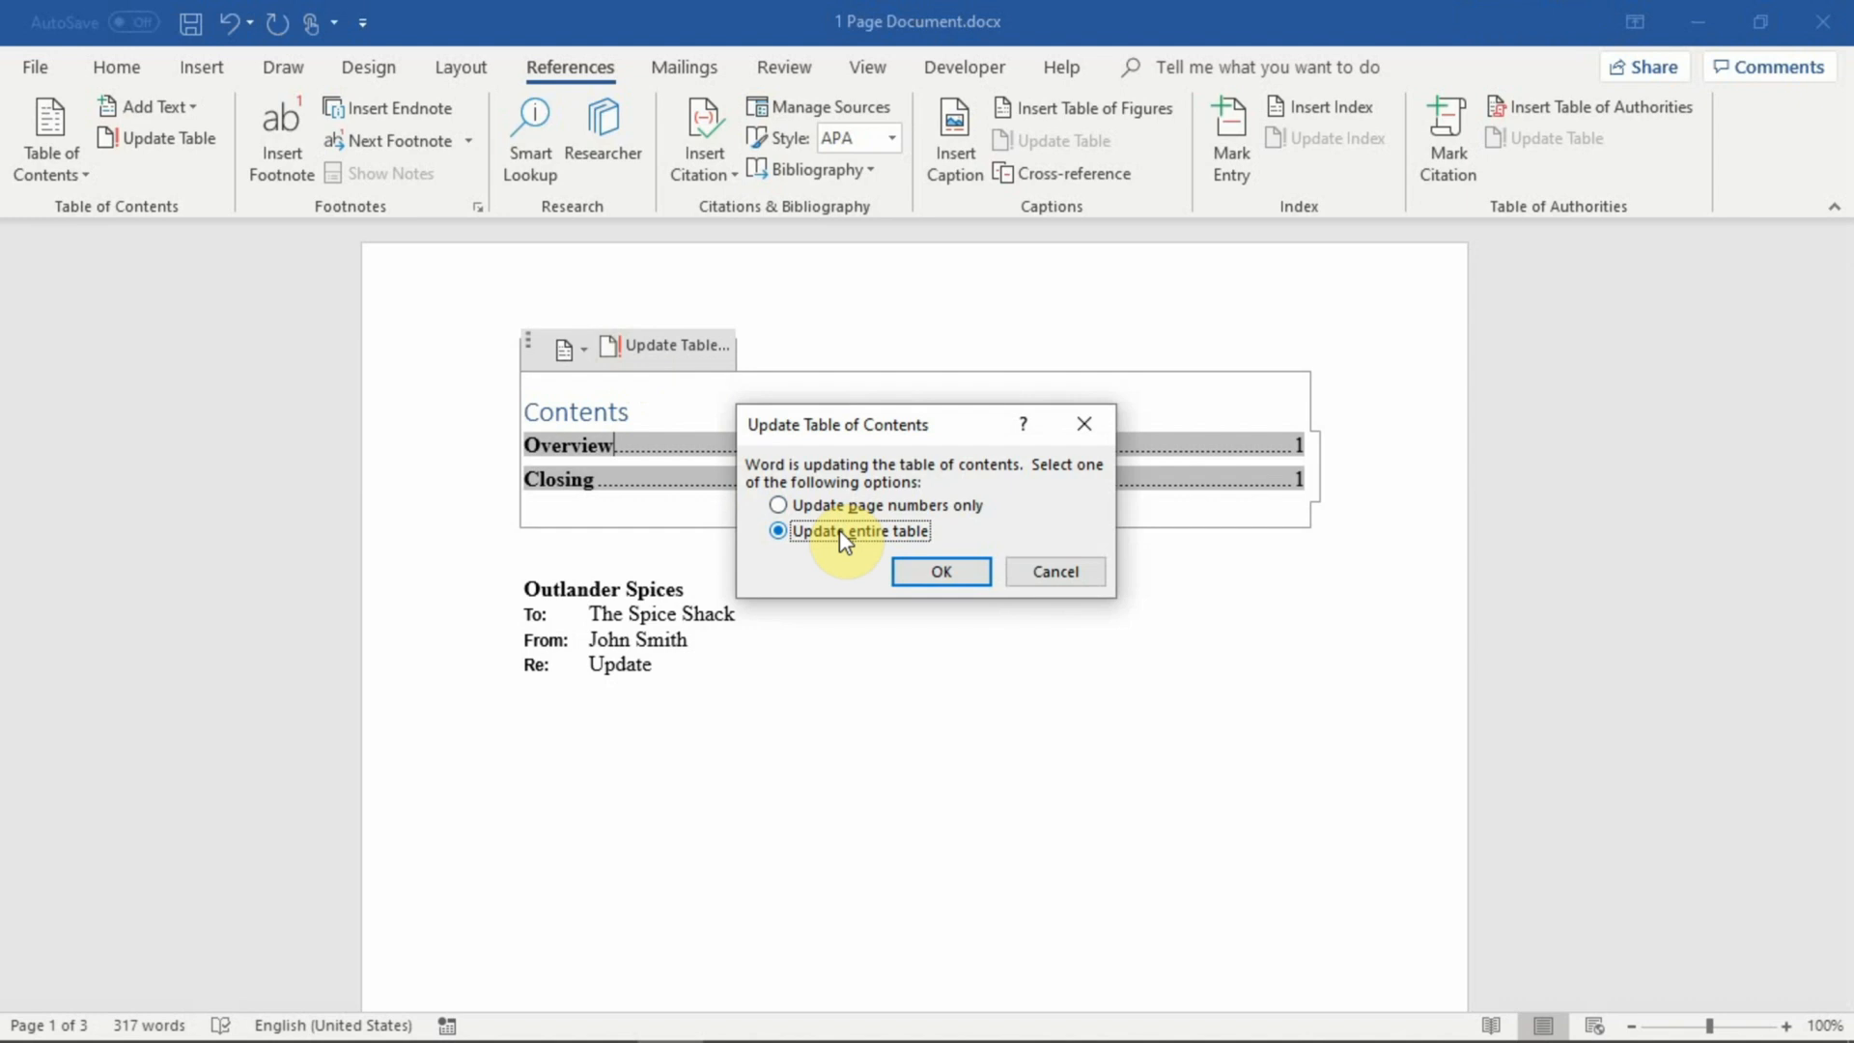
click(934, 573)
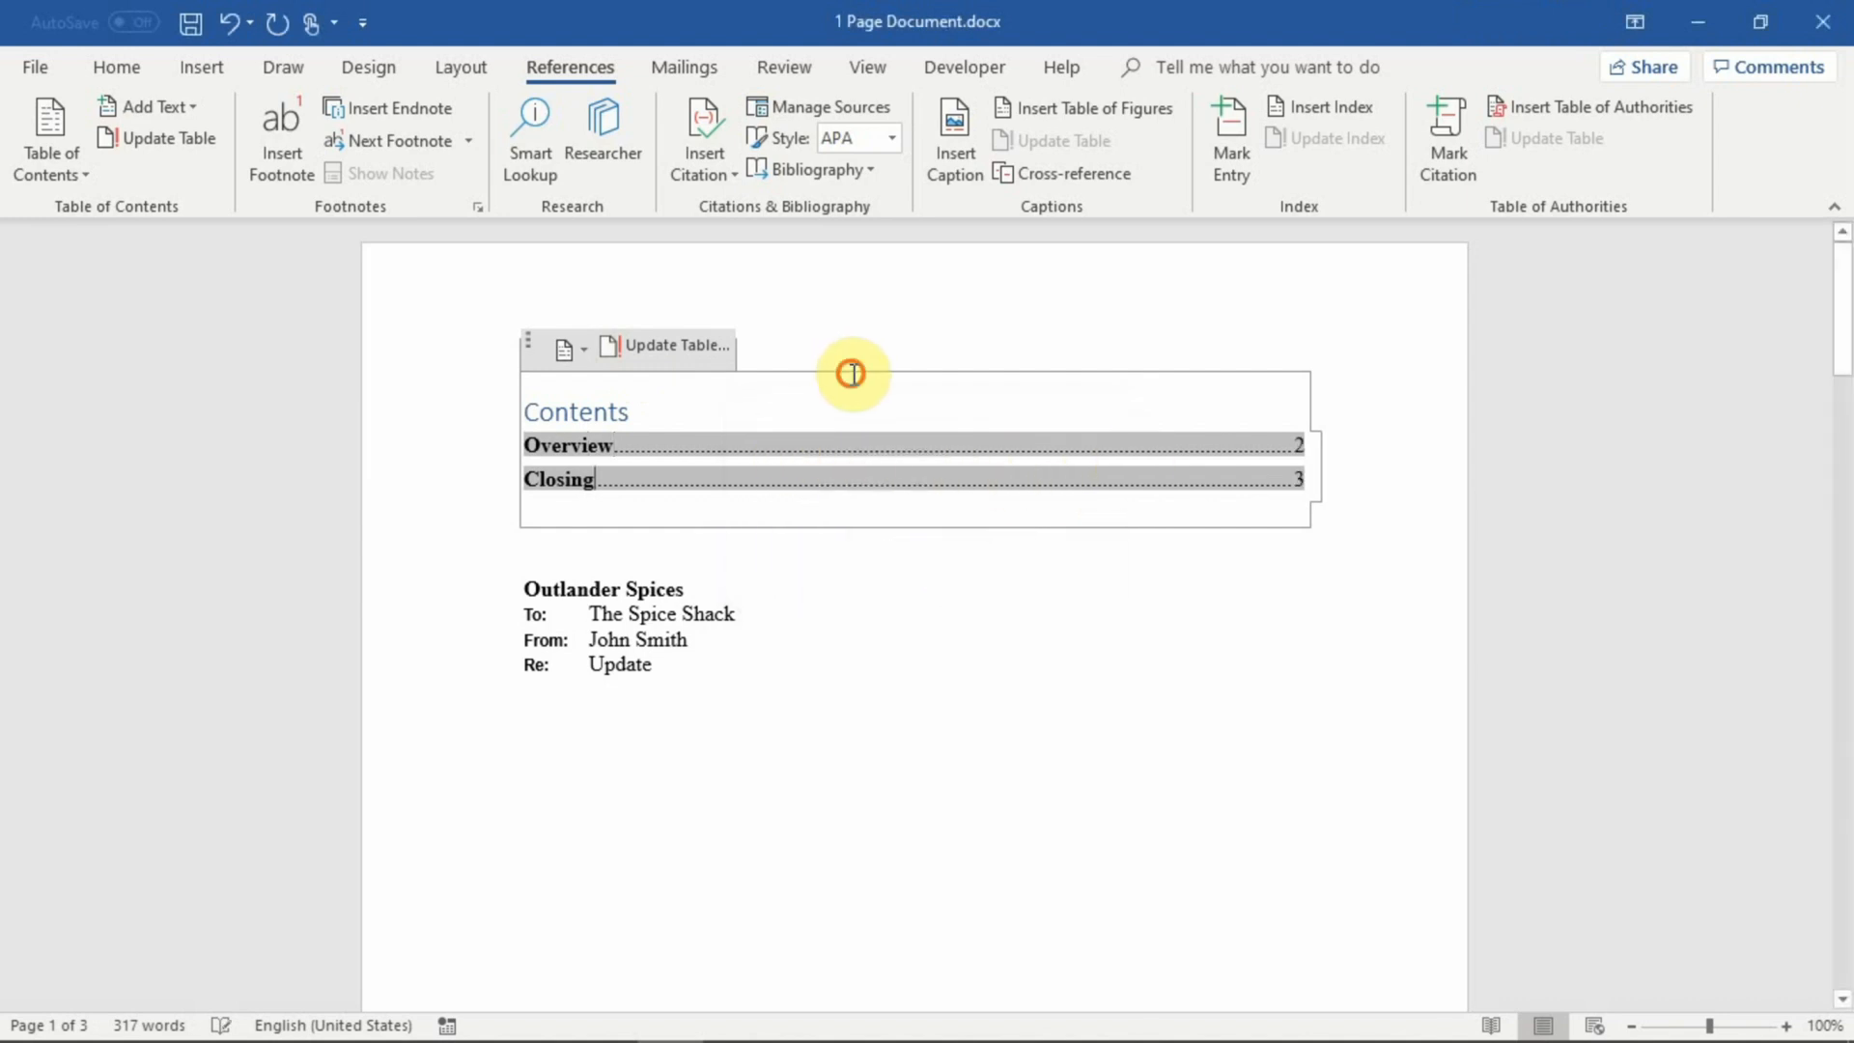
click(1187, 396)
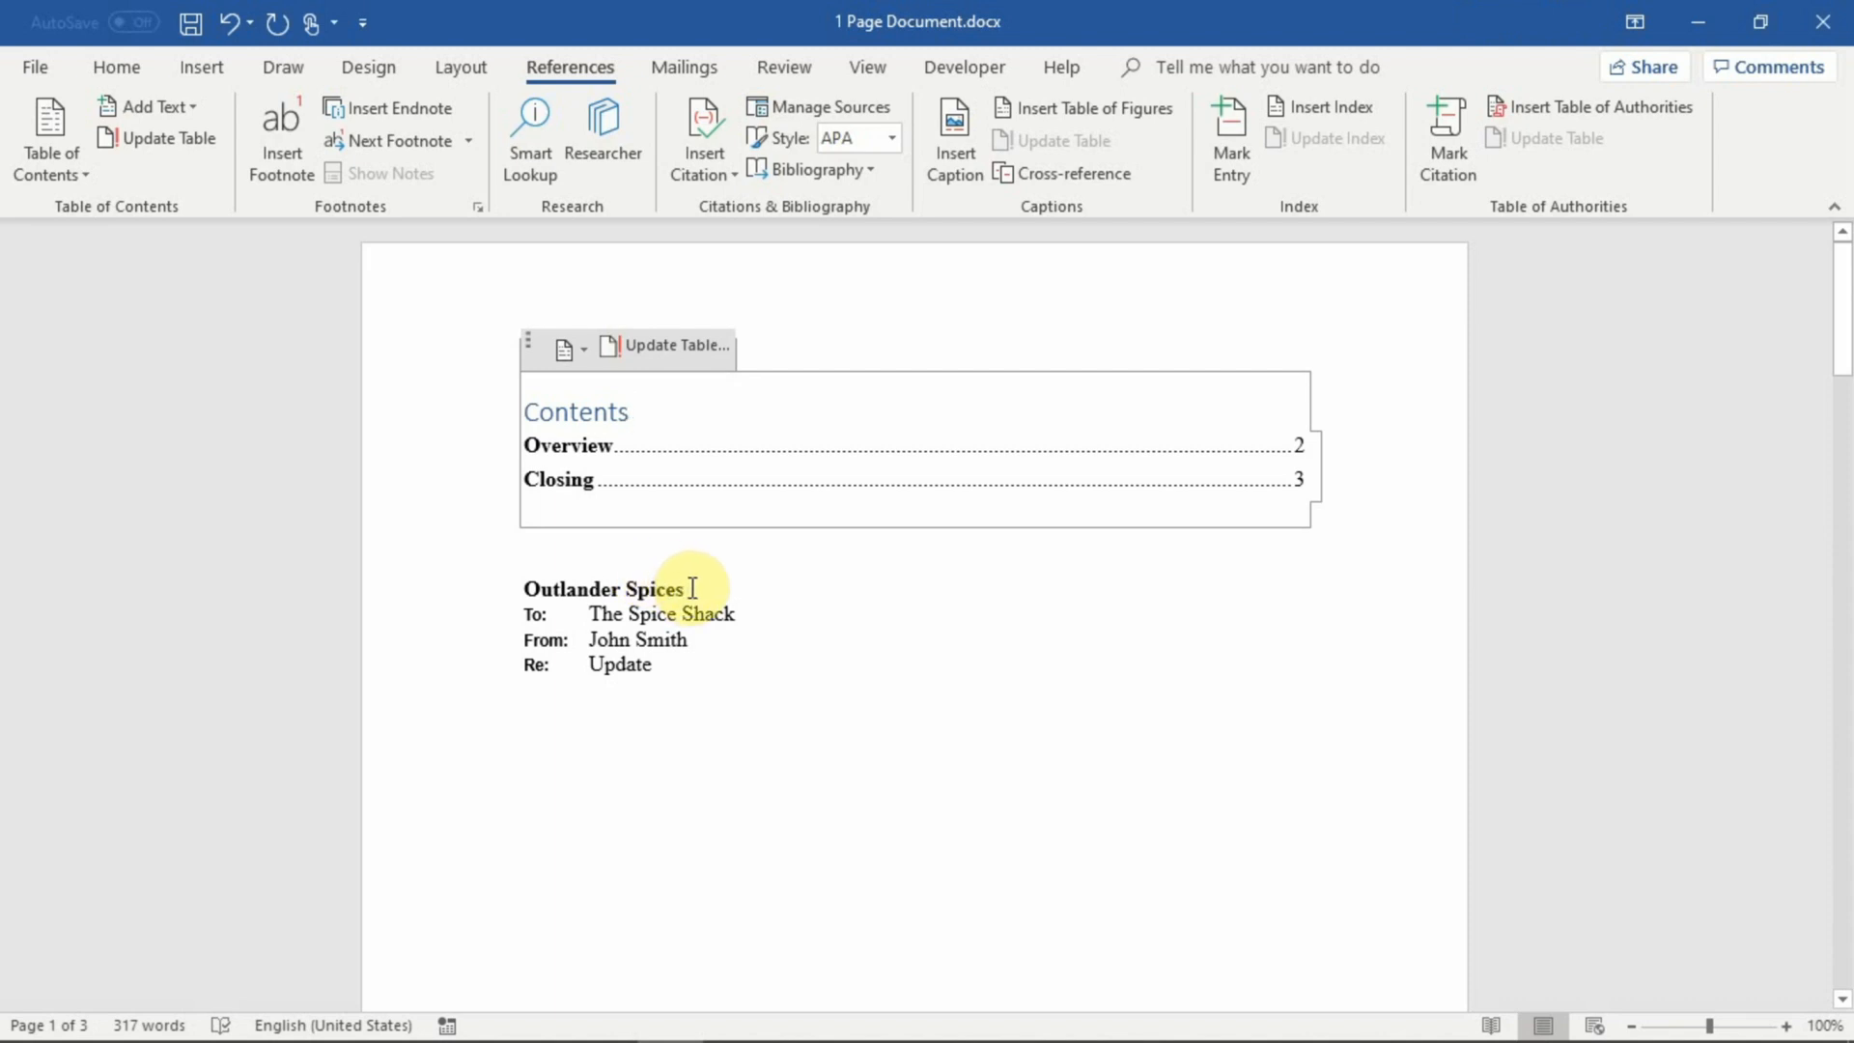
Set the outline level of the "Outlander Spices" title to Level 1.
drag(692, 588, 526, 580)
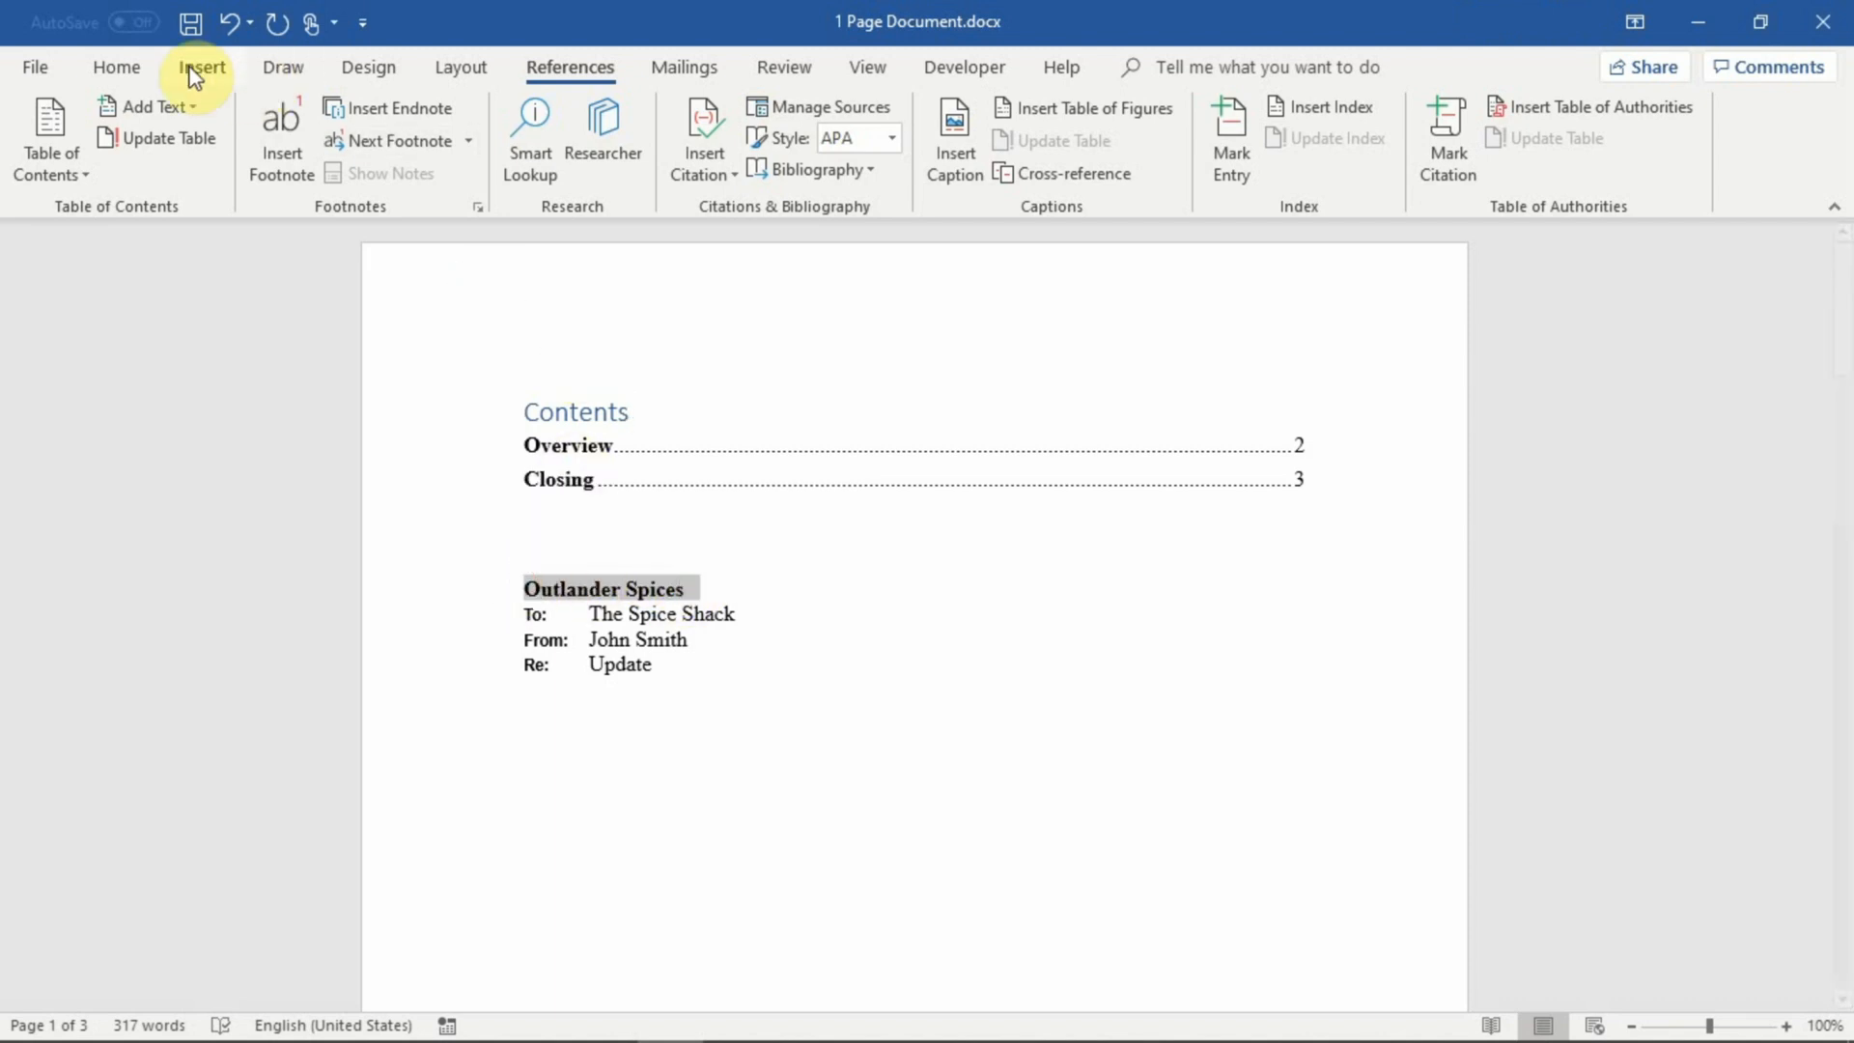
click(135, 67)
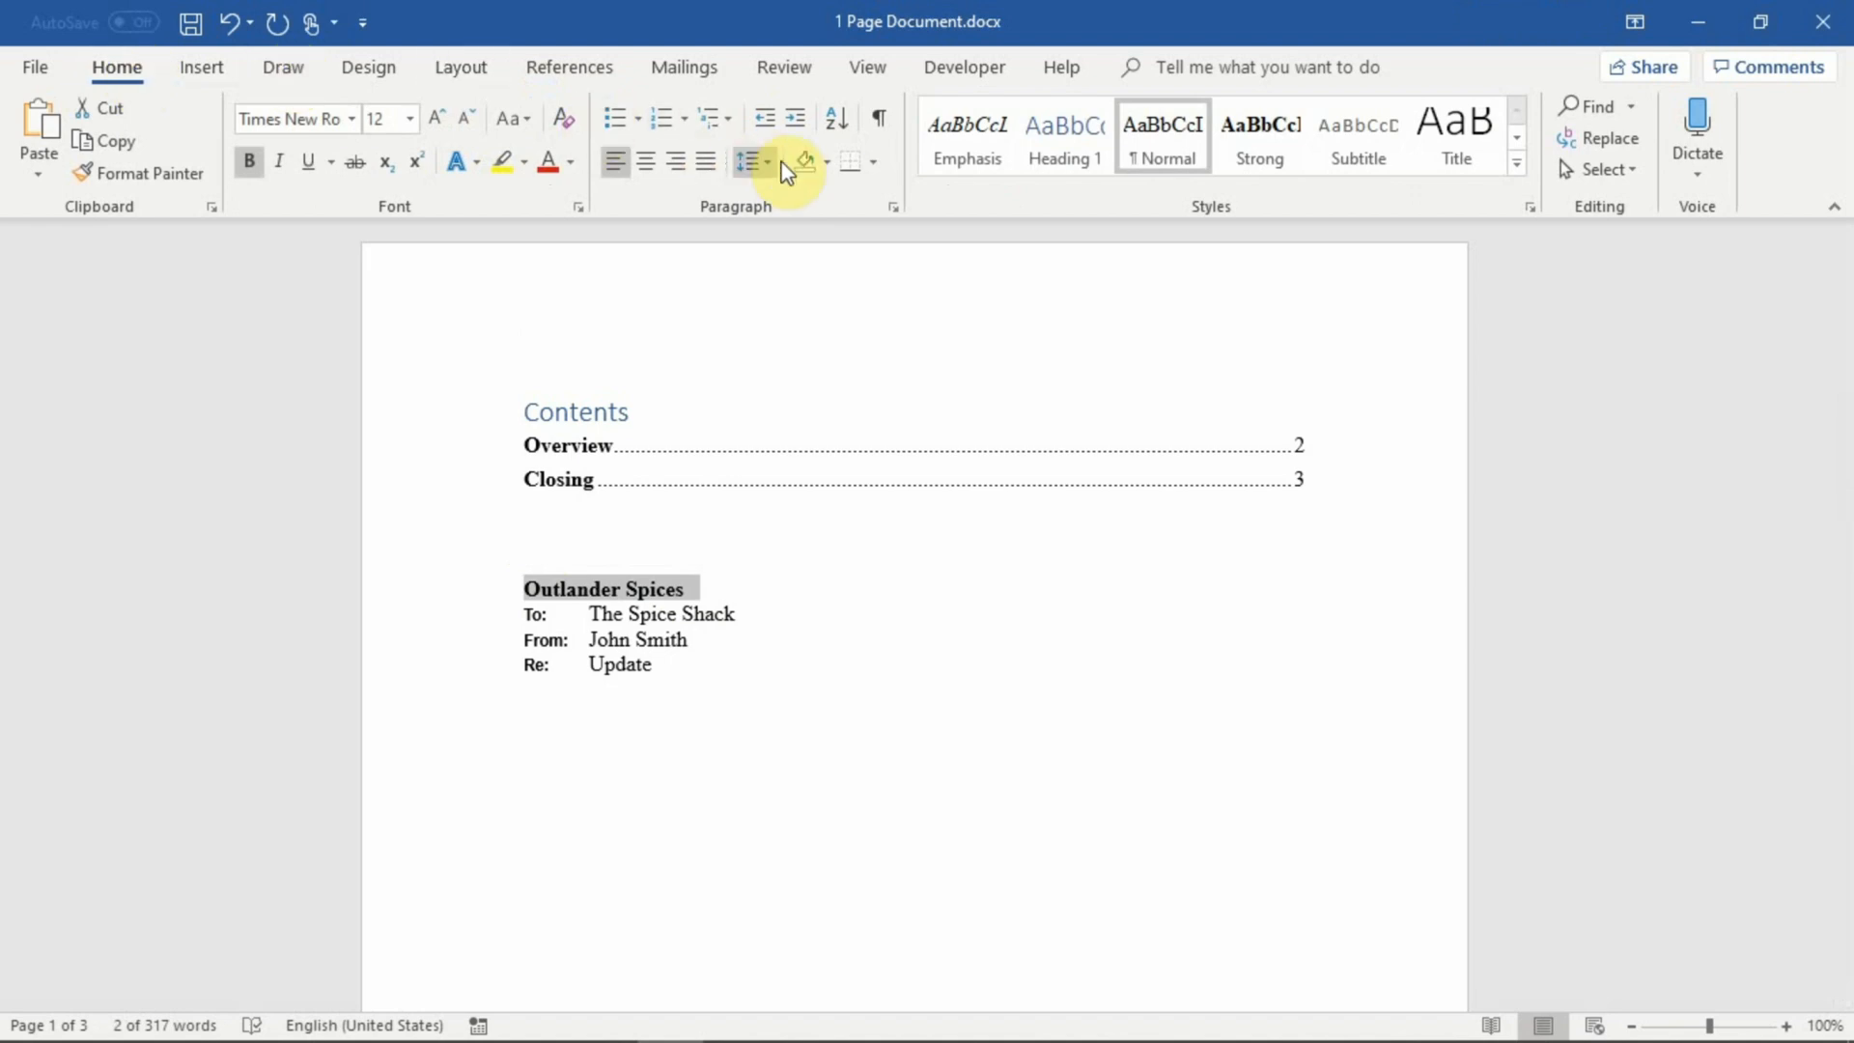
click(893, 207)
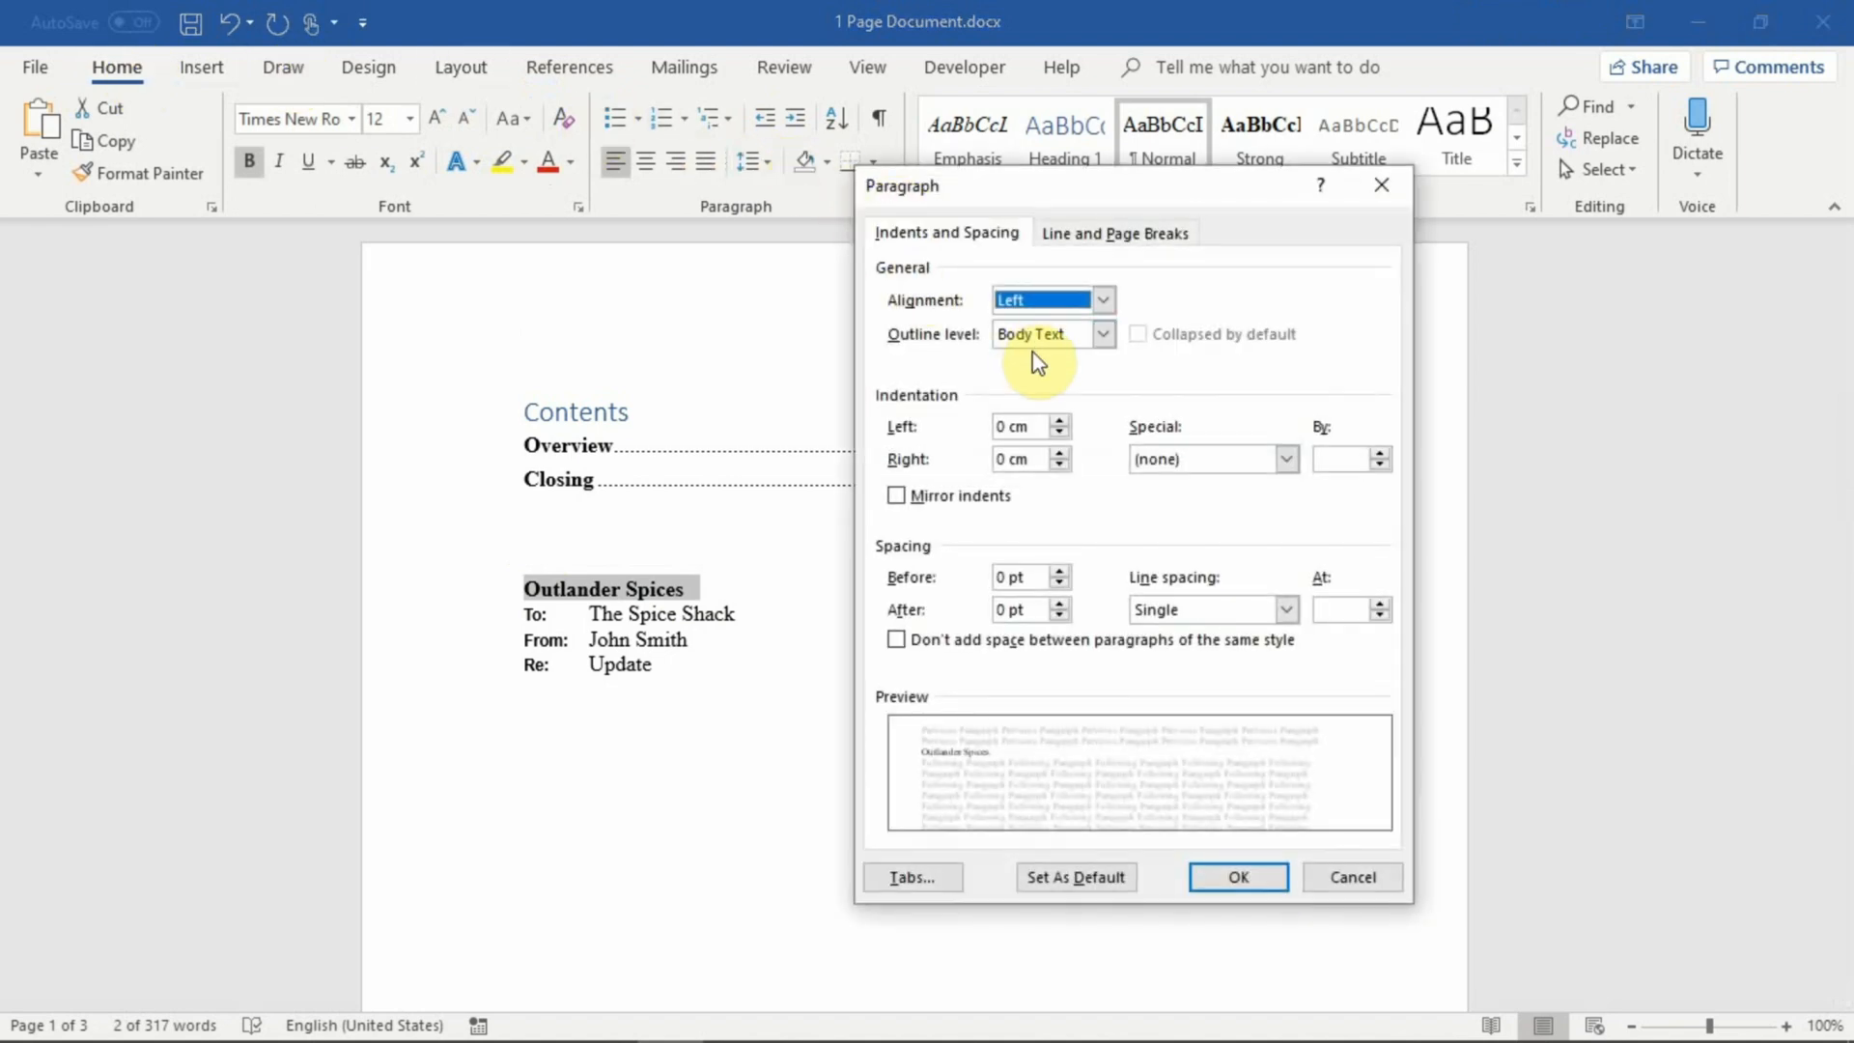
click(1103, 334)
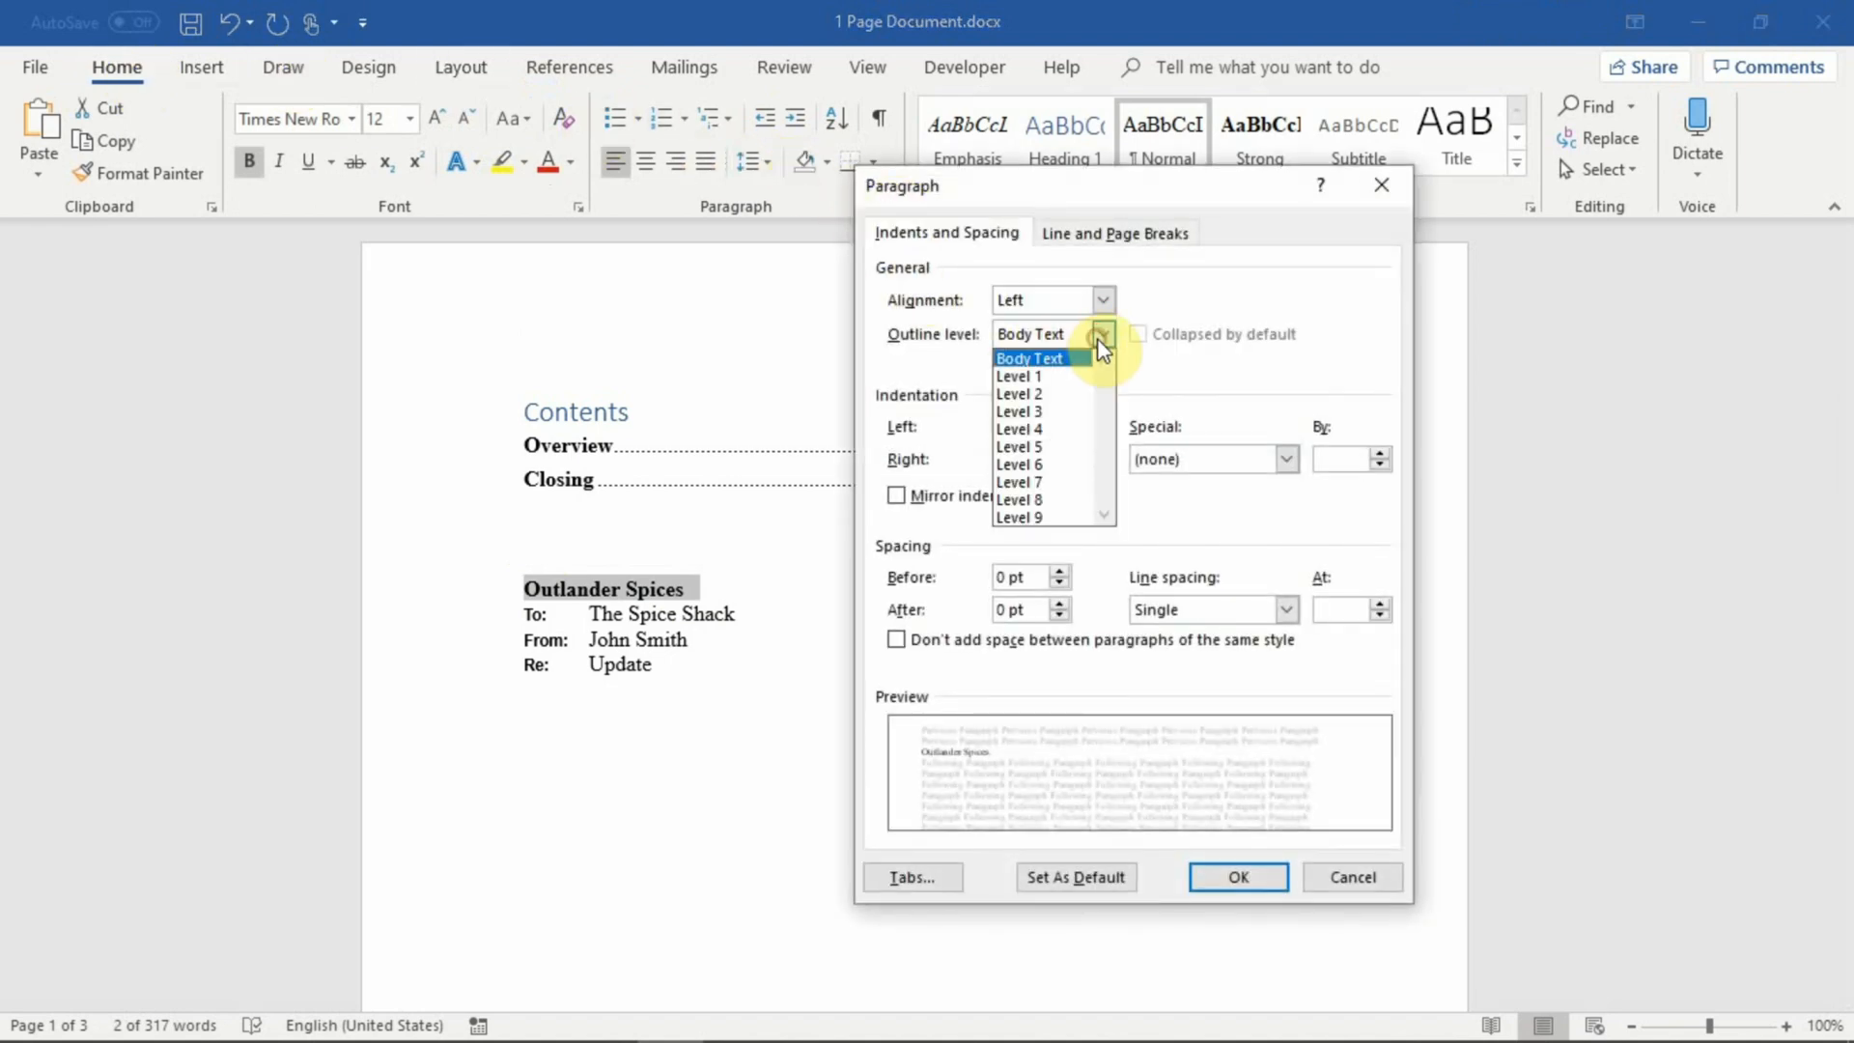
click(1062, 374)
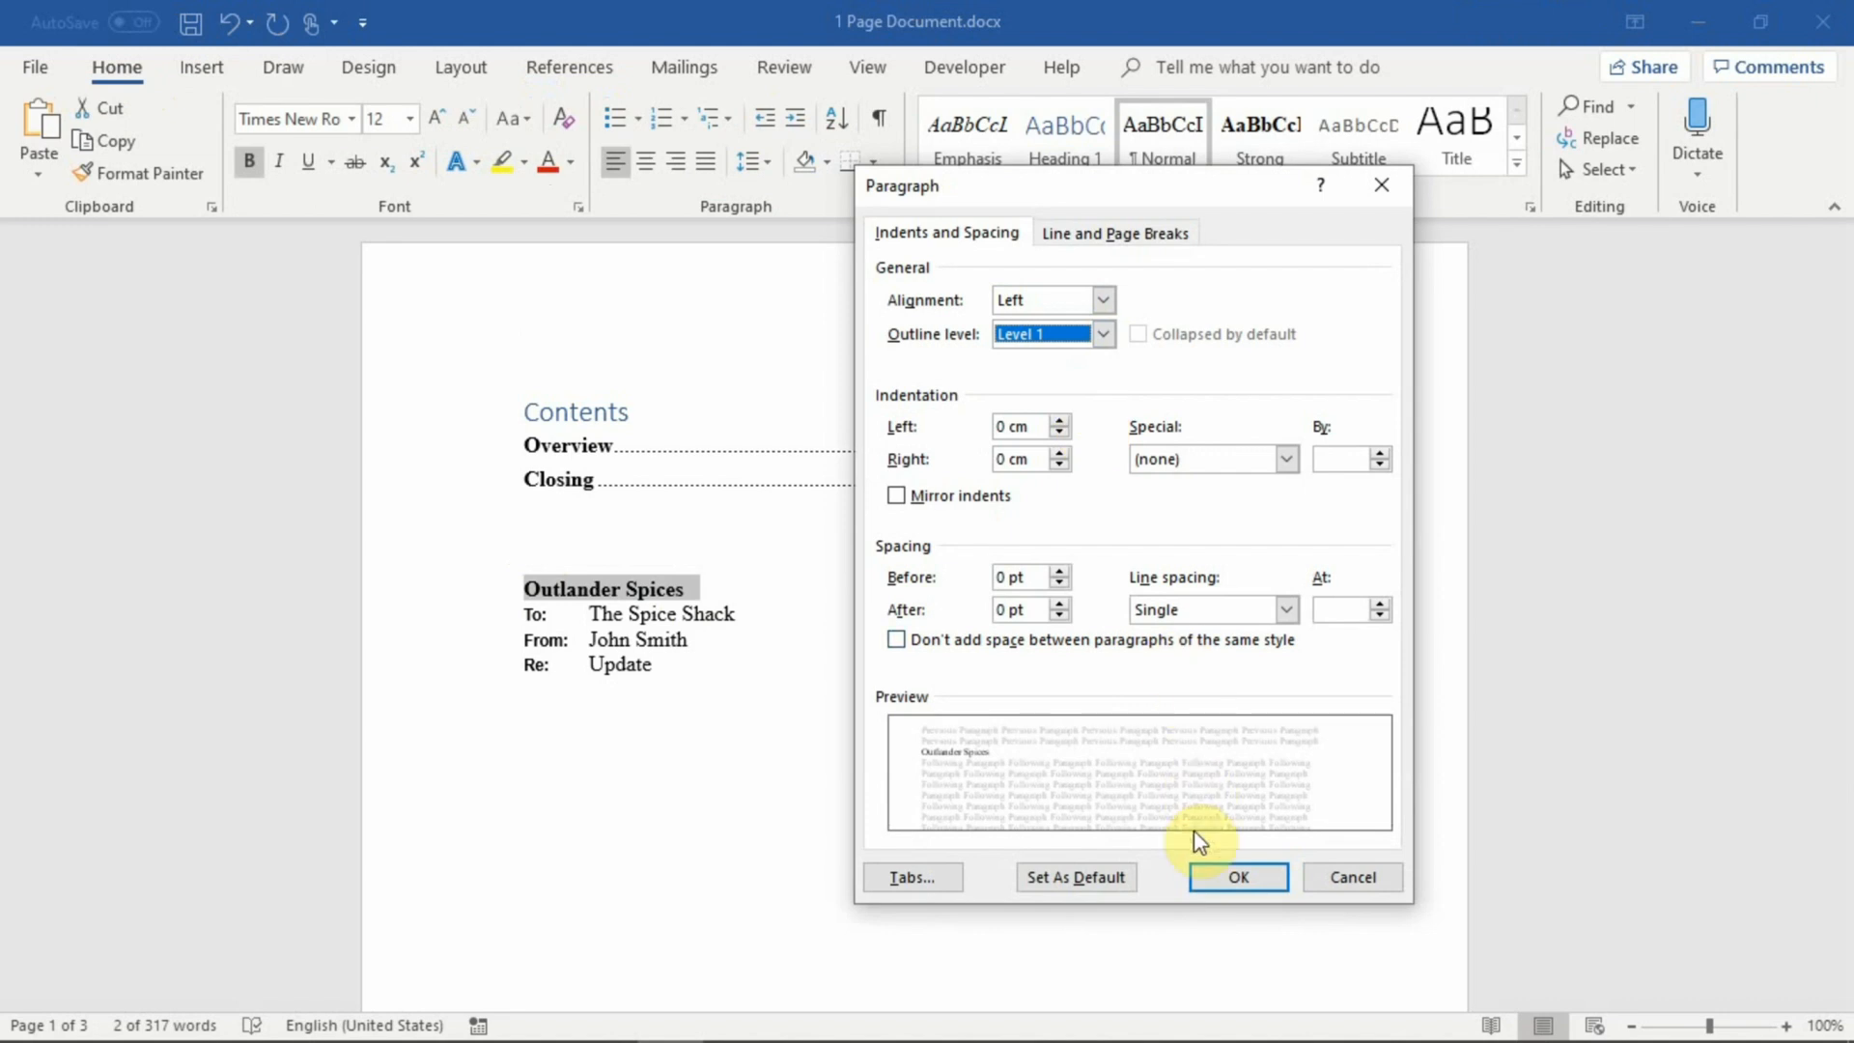
click(1213, 878)
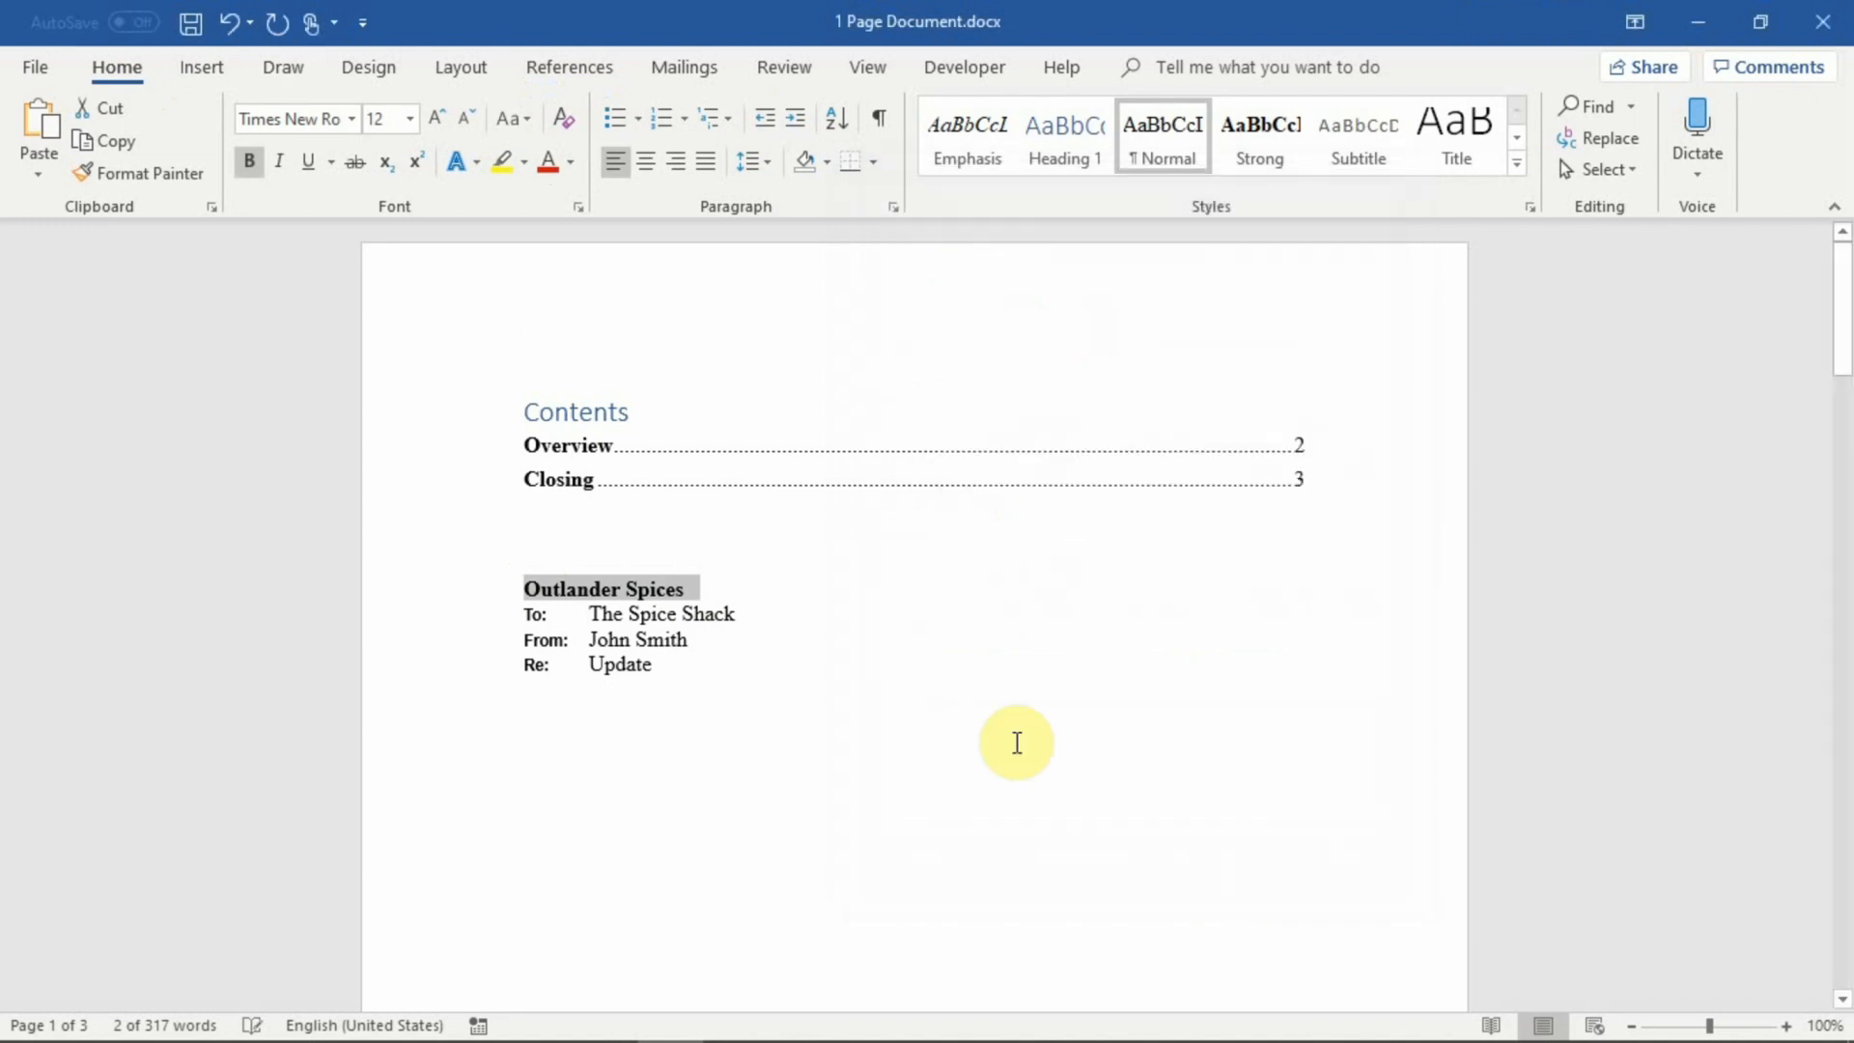
Set the outline level of the "Overview" heading in the body text to Level 2.
scroll(1016, 742, down, 8)
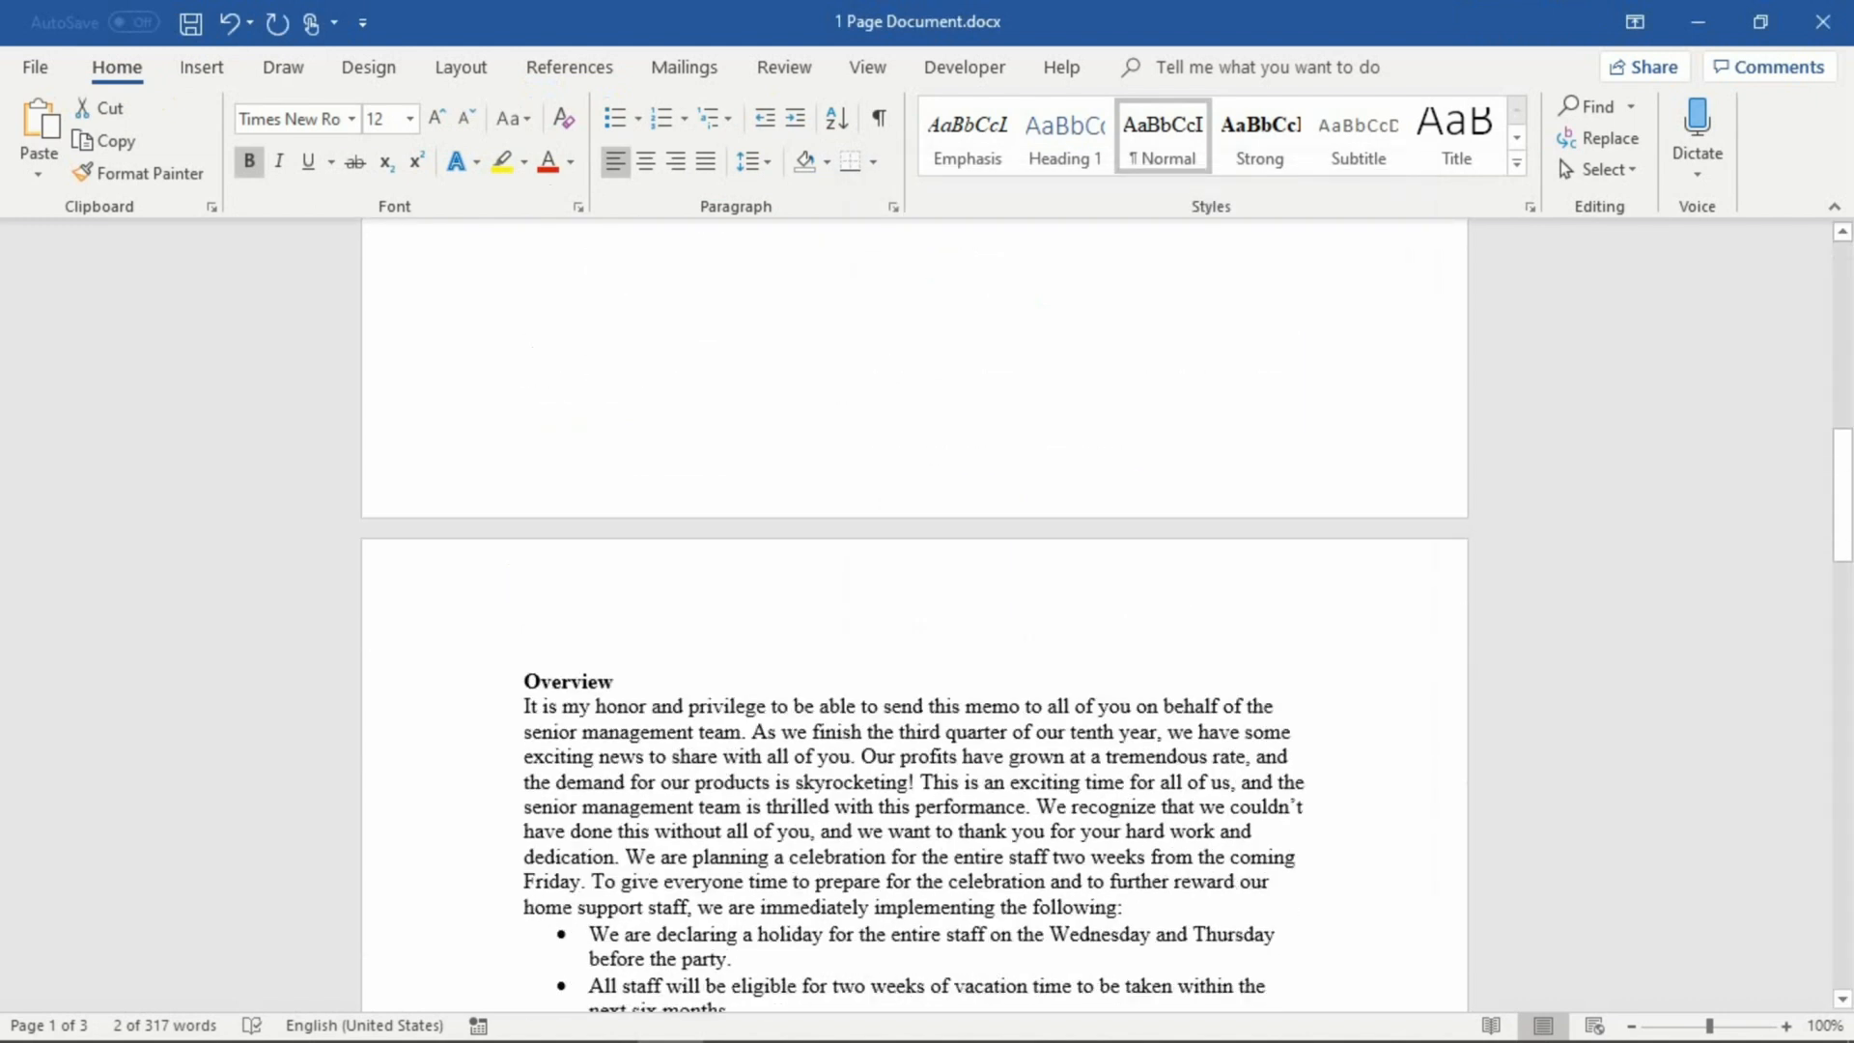
drag(621, 641, 532, 642)
click(893, 207)
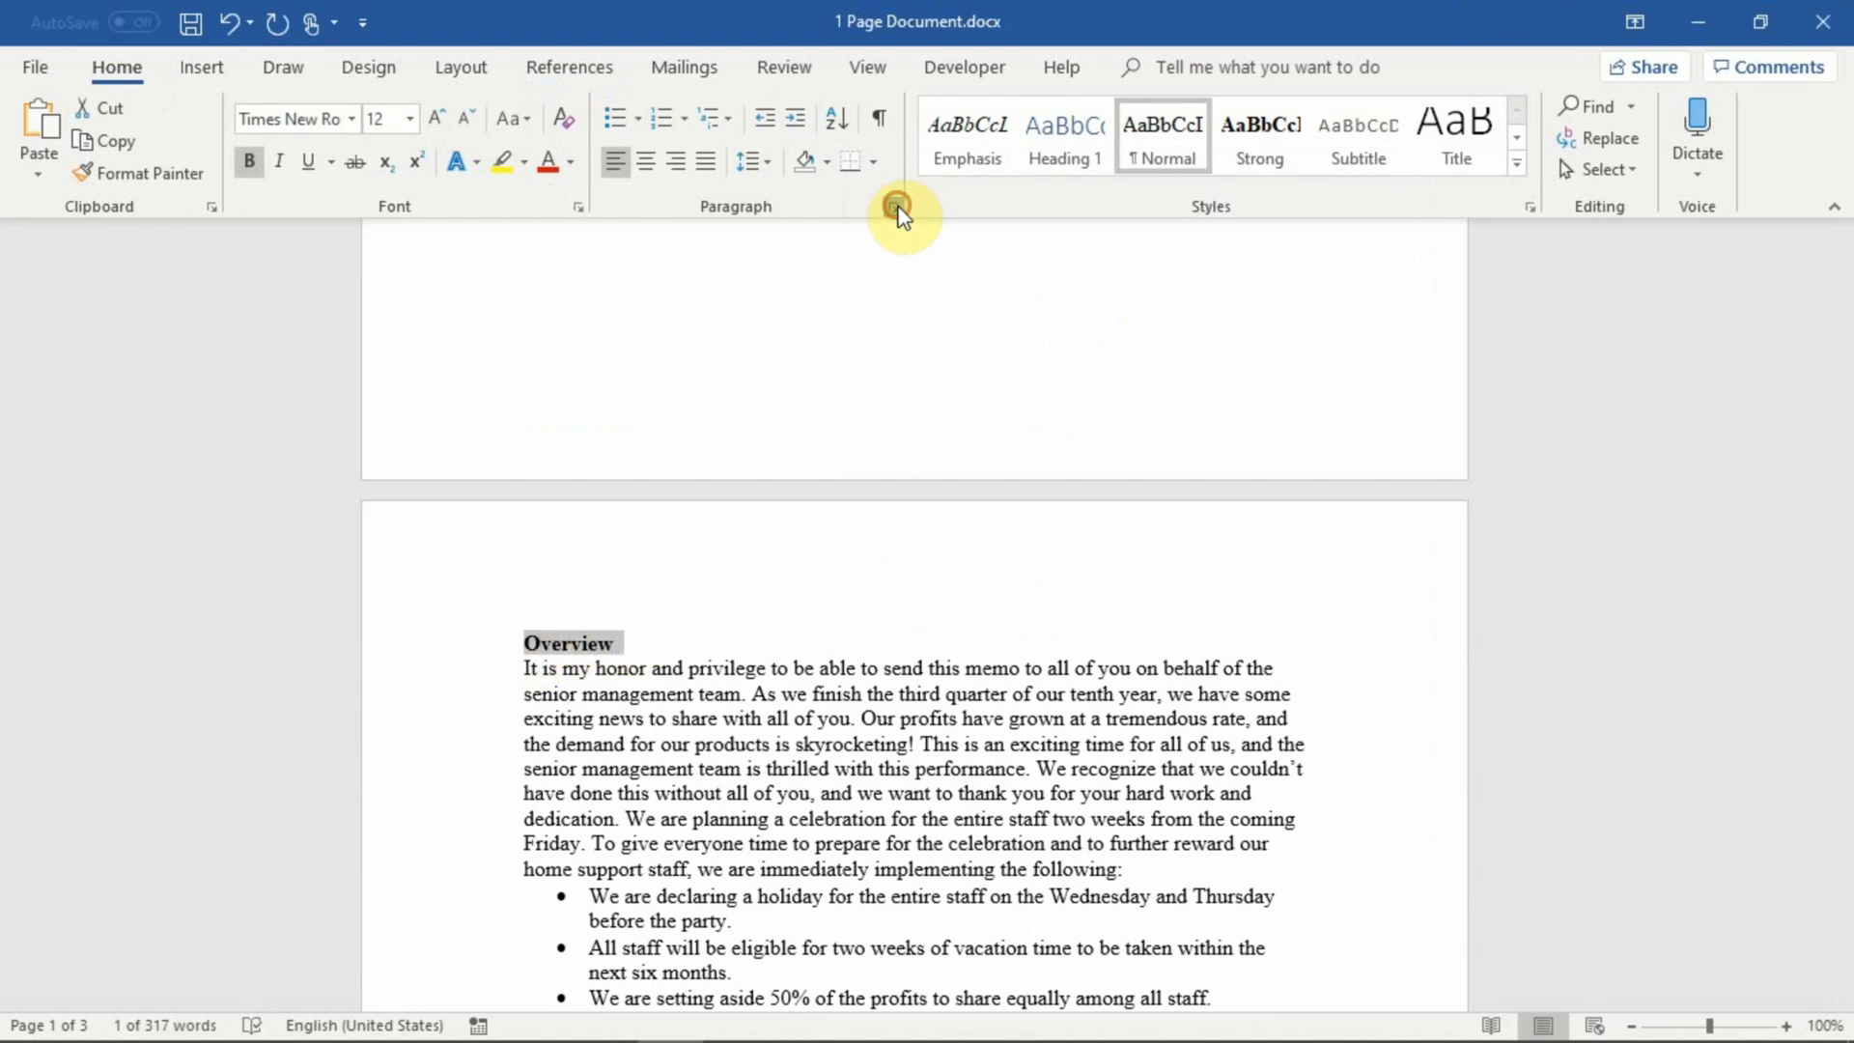
click(1102, 335)
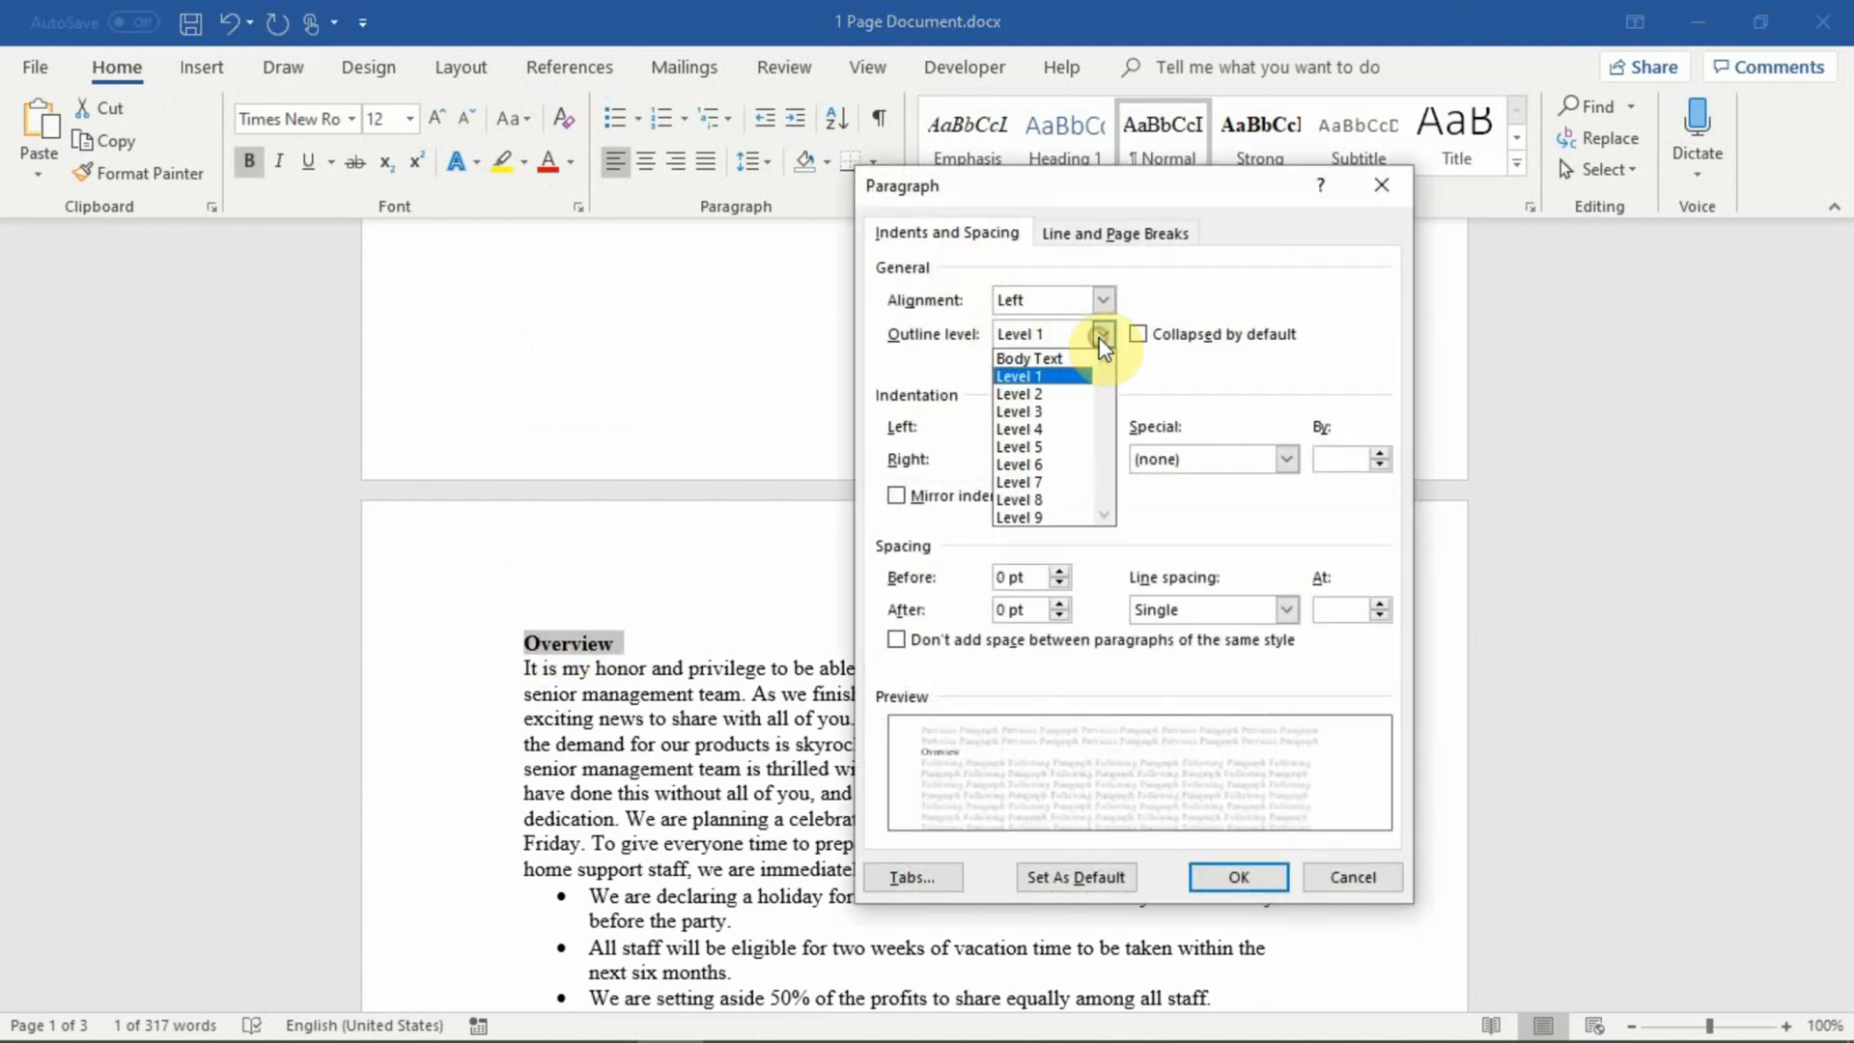
click(1052, 392)
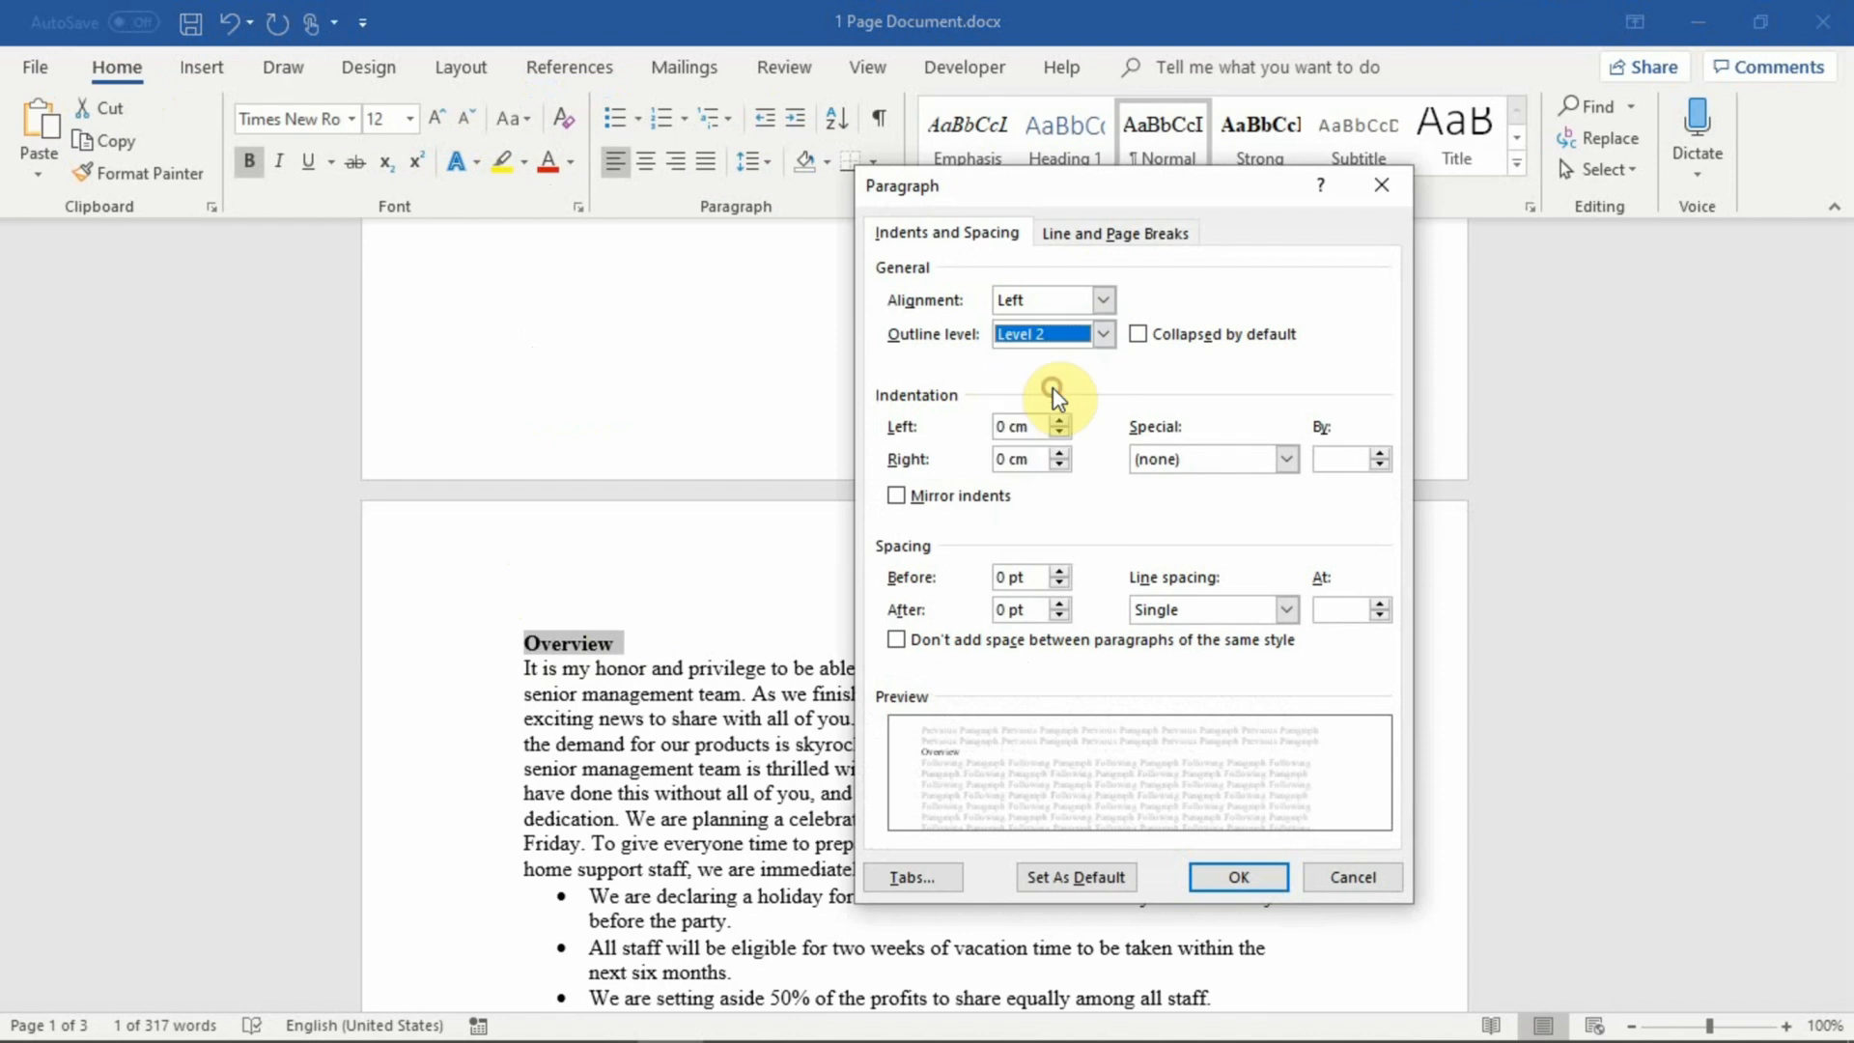
click(1235, 874)
Set the outline level of the "Closing" heading on the last page to Level 2.
scroll(1231, 868, down, 9)
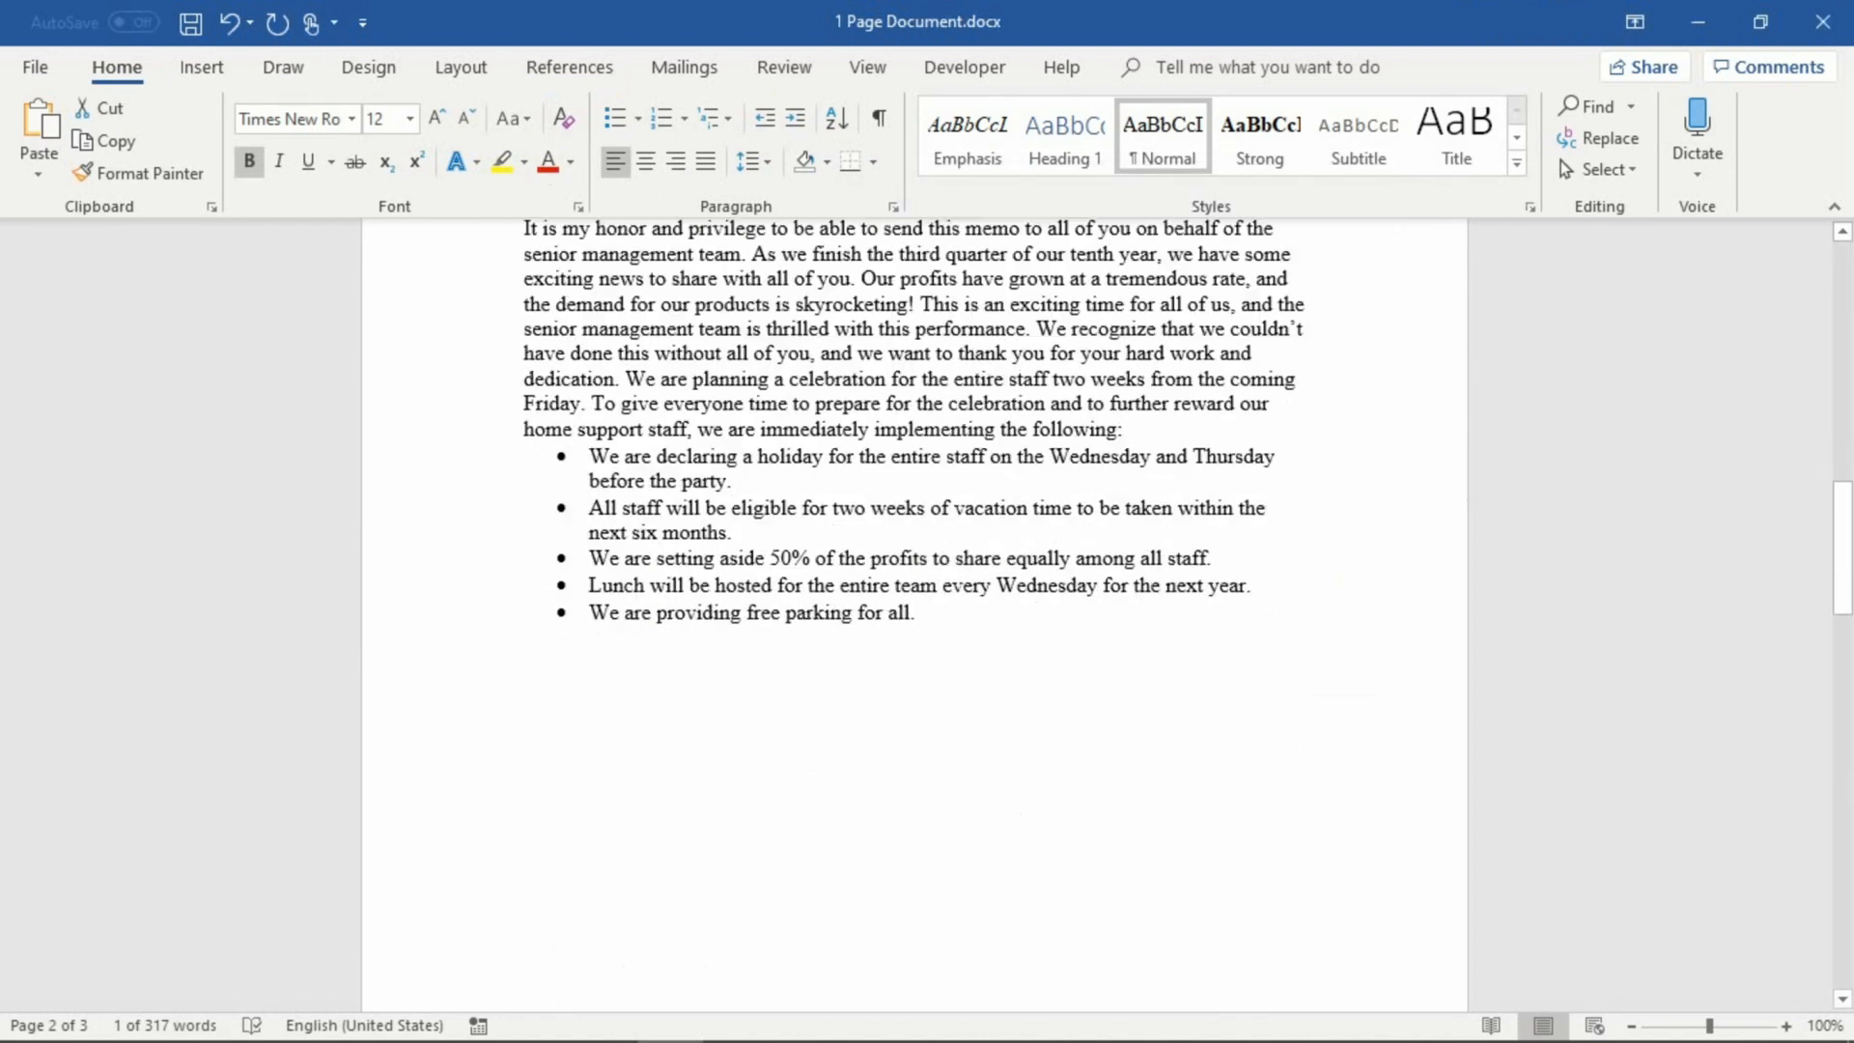
scroll(604, 620, down, 15)
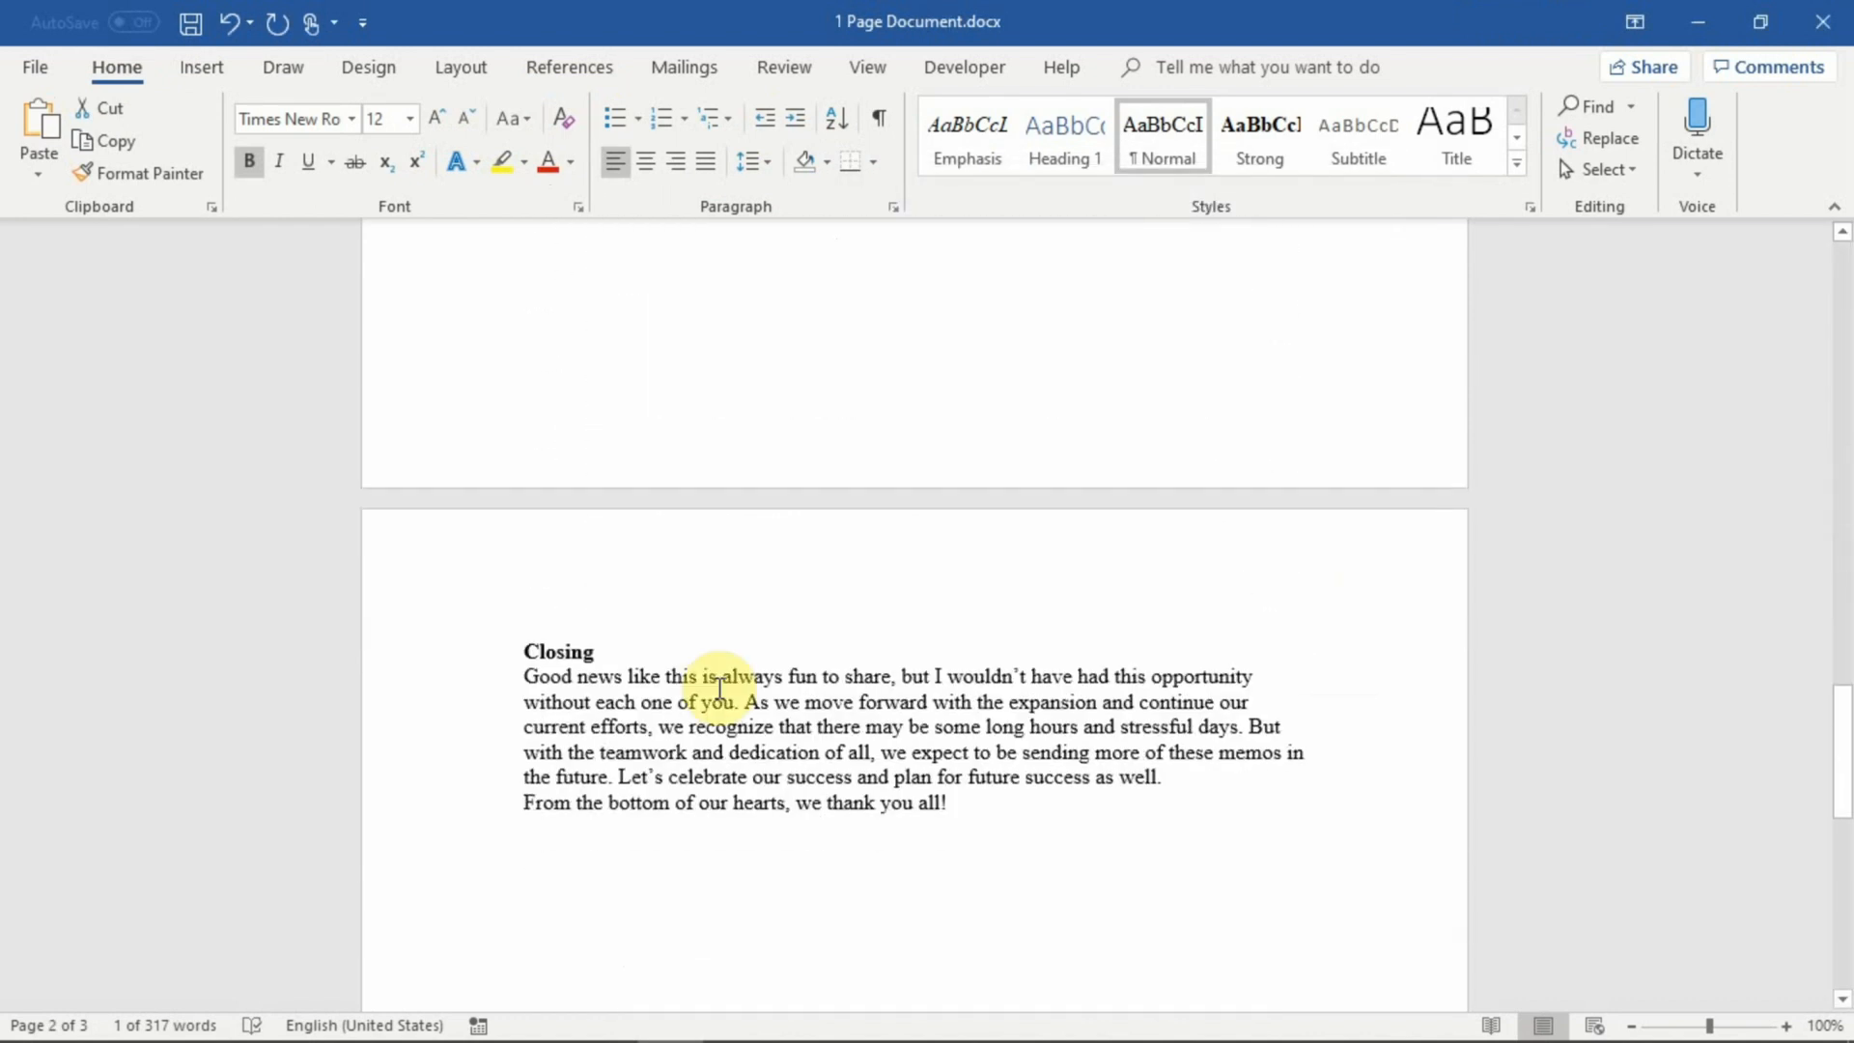
drag(600, 650, 531, 650)
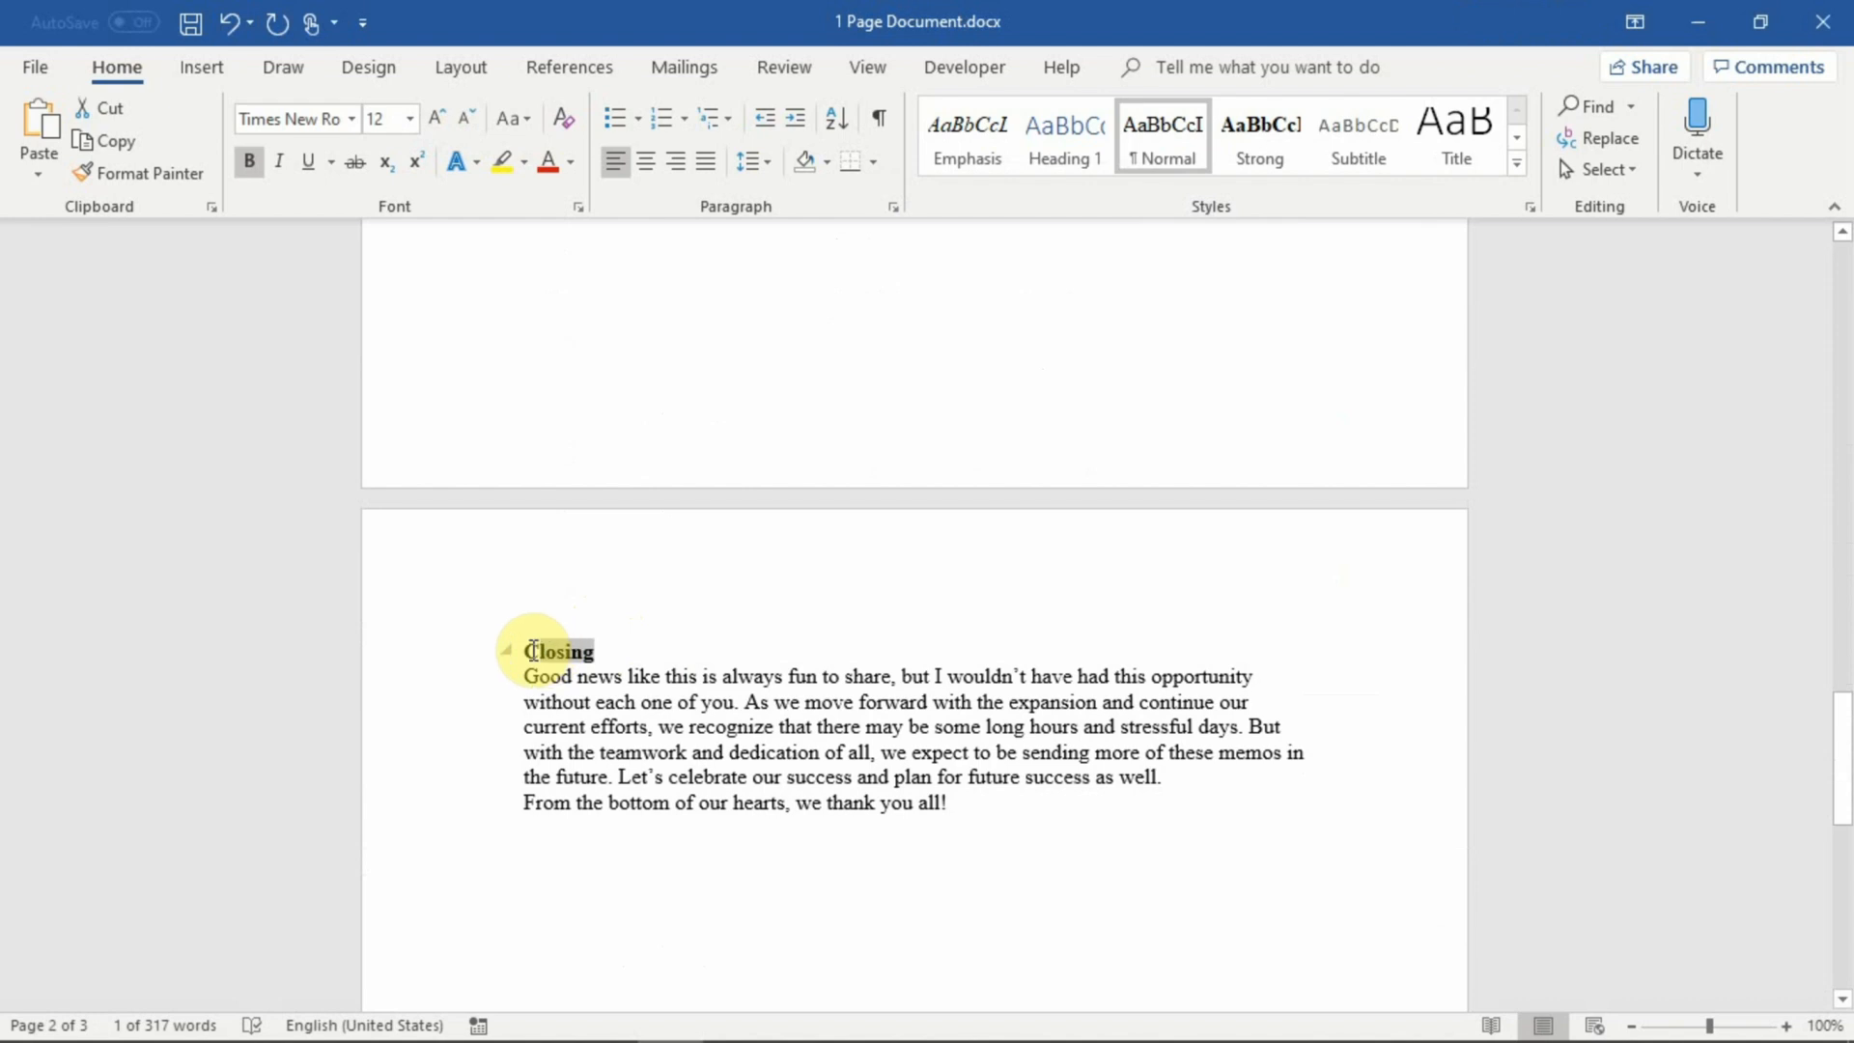
click(891, 205)
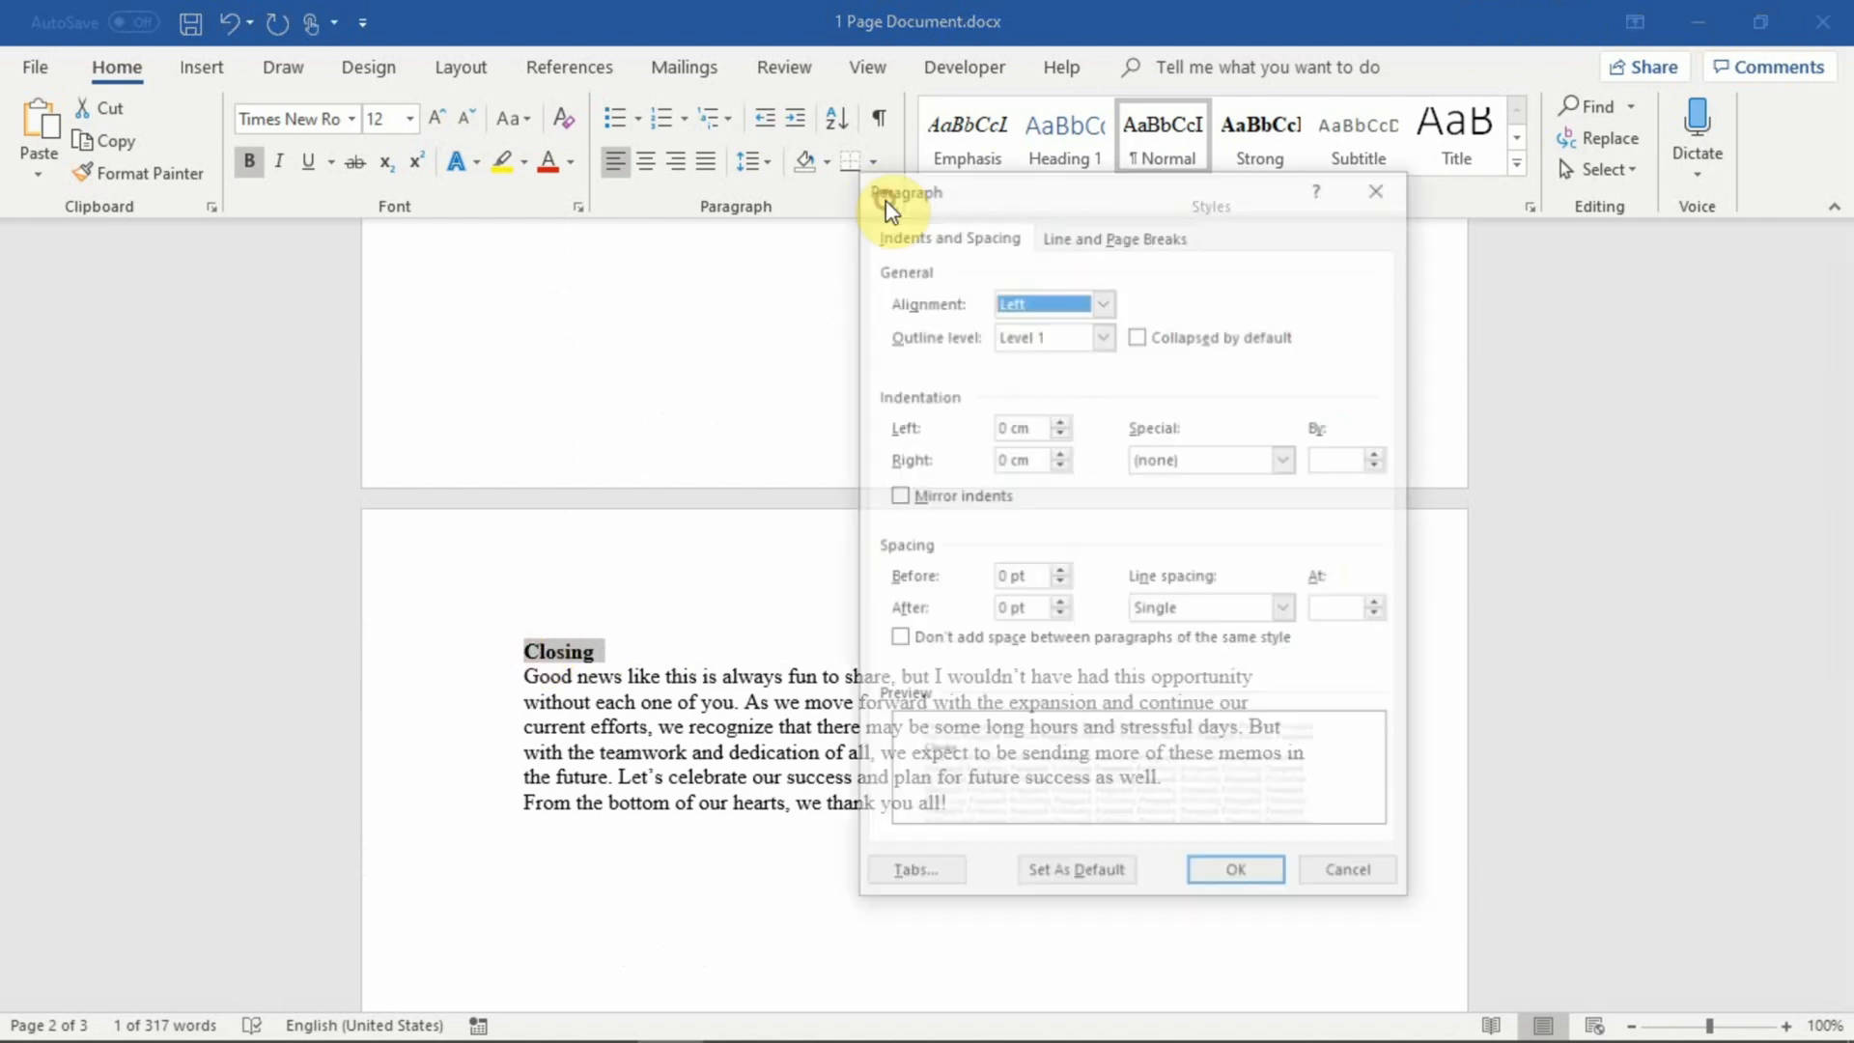
click(1103, 334)
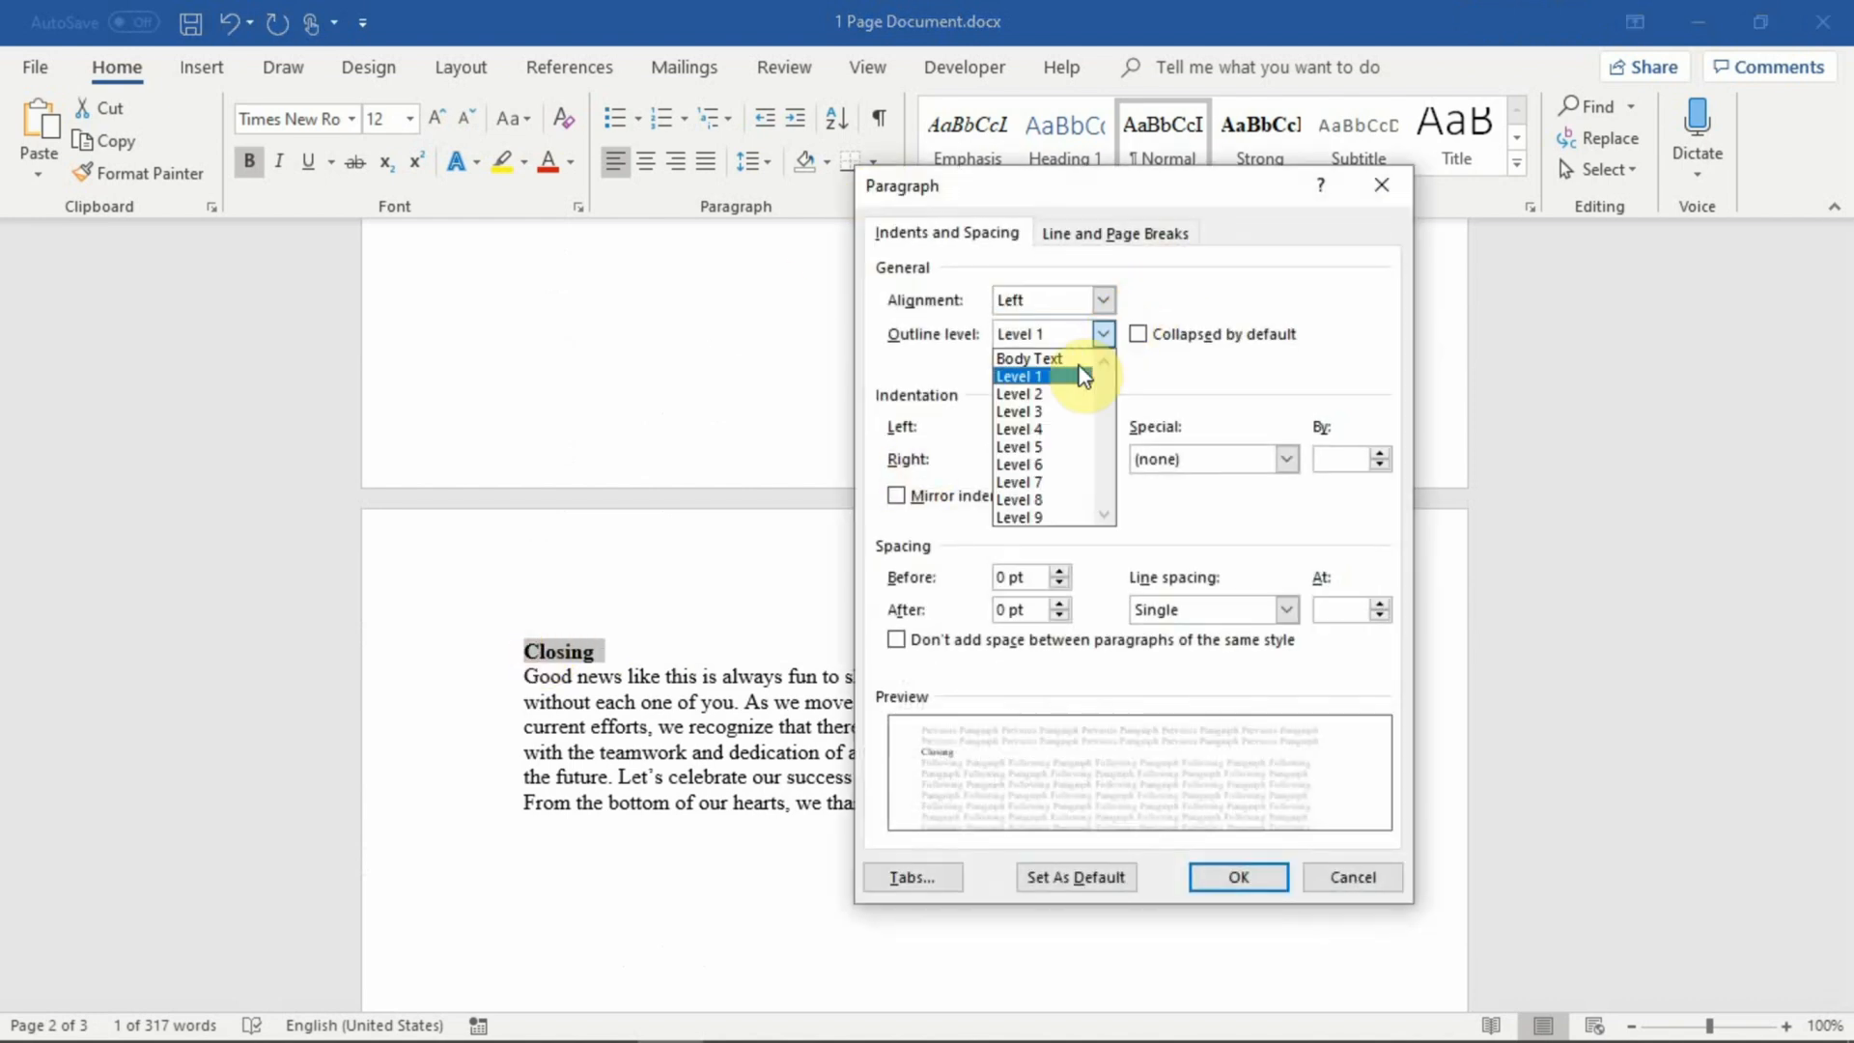
click(1068, 394)
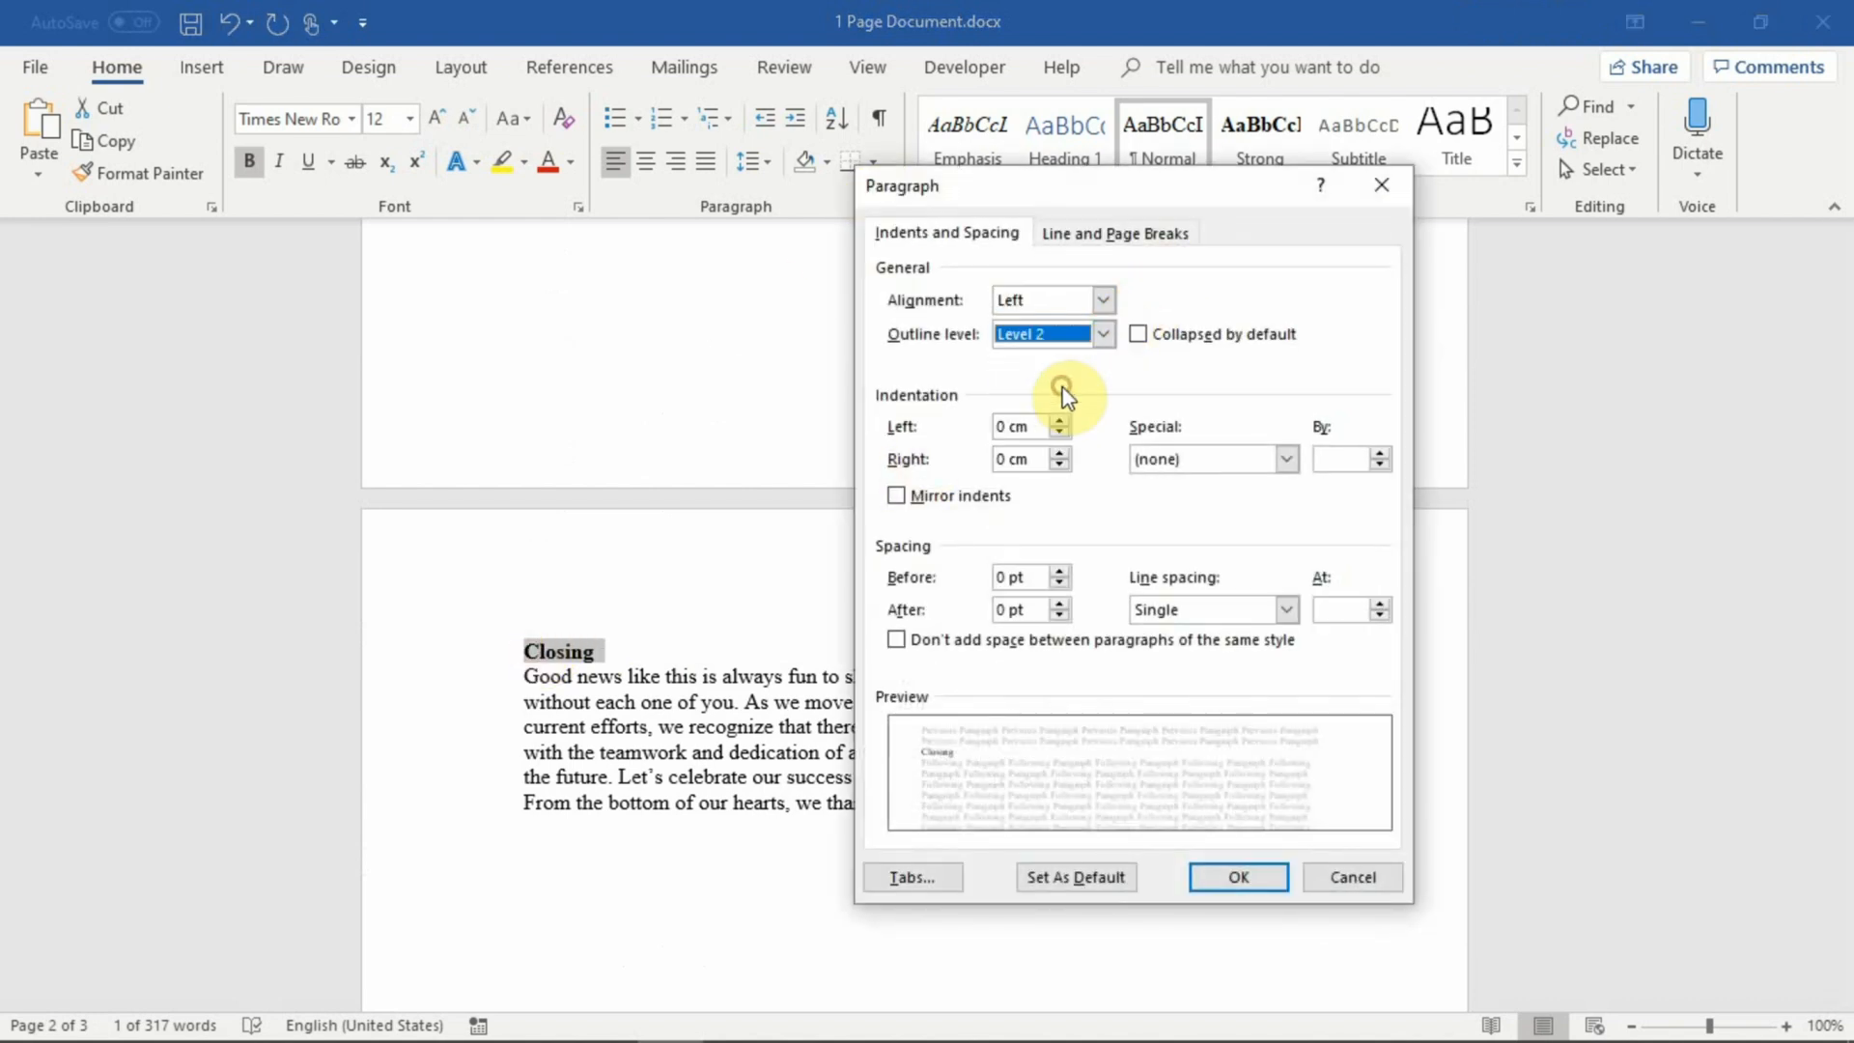
click(1228, 875)
Update the entire table of contents to match the headings' new outline levels.
scroll(1227, 874, up, 20)
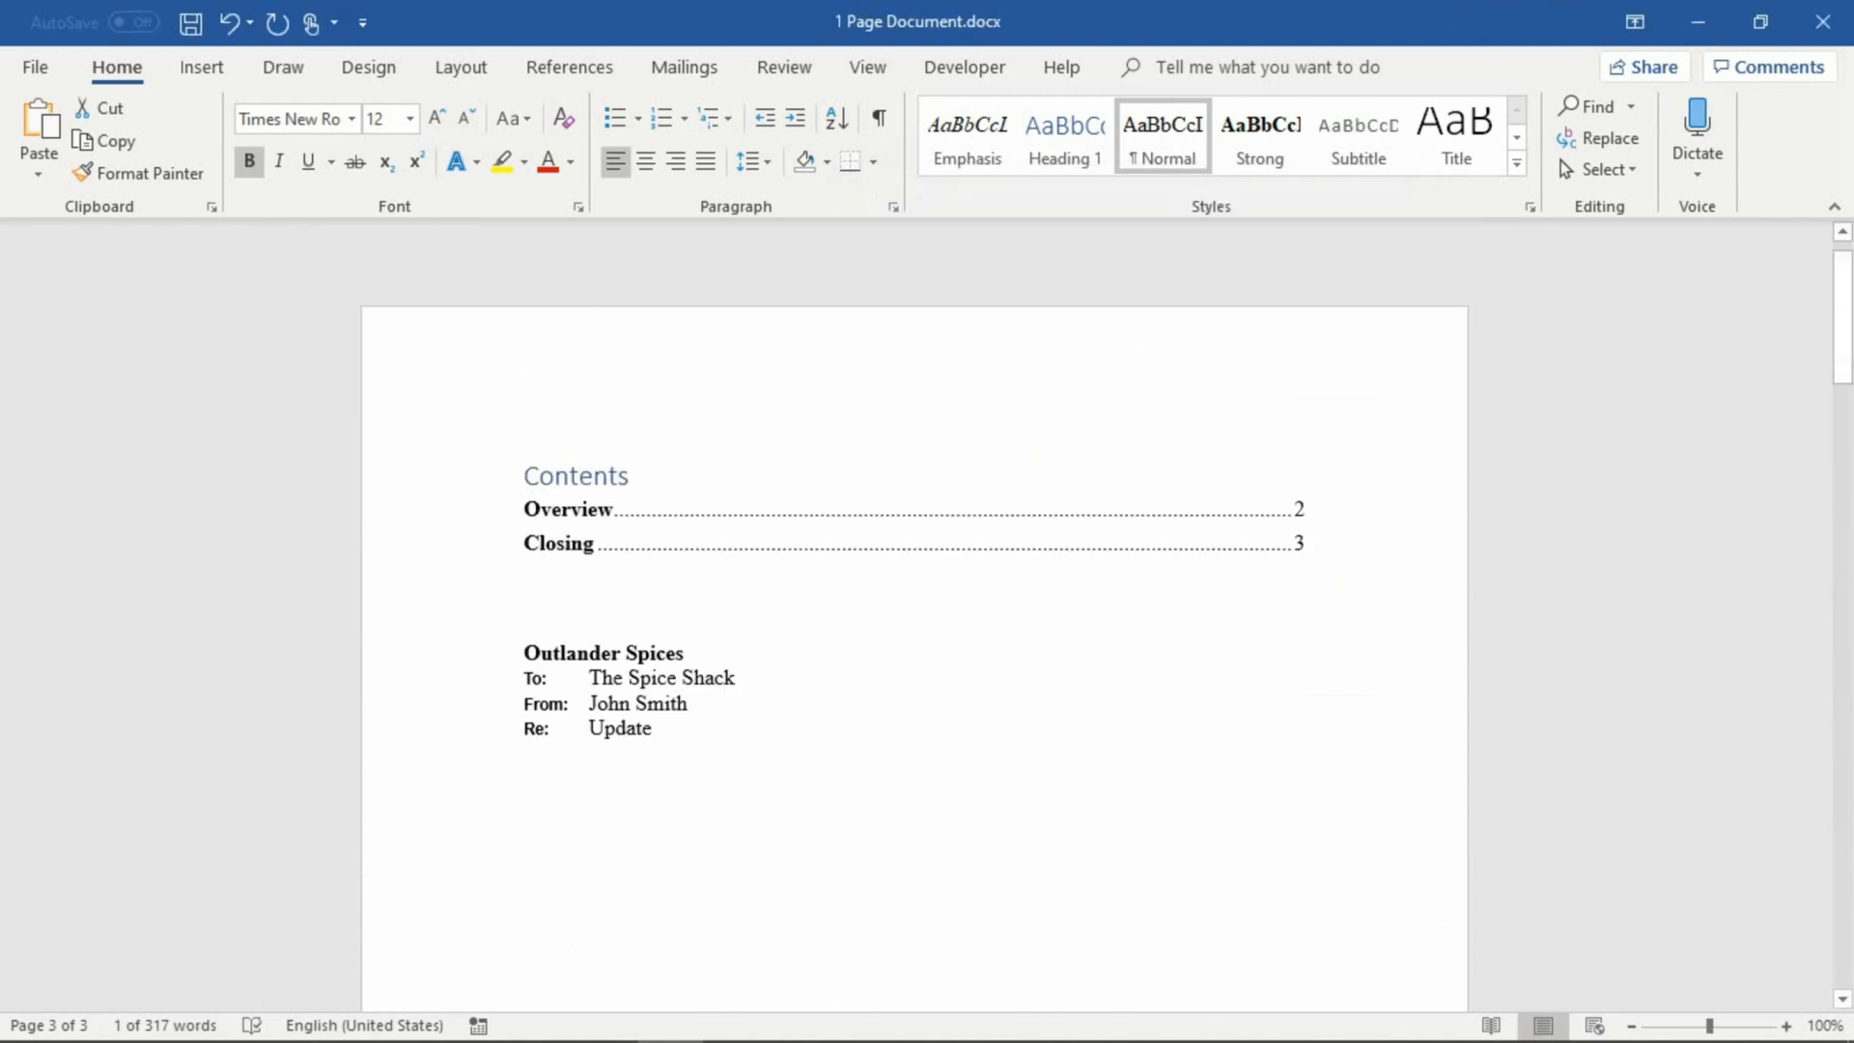
click(739, 480)
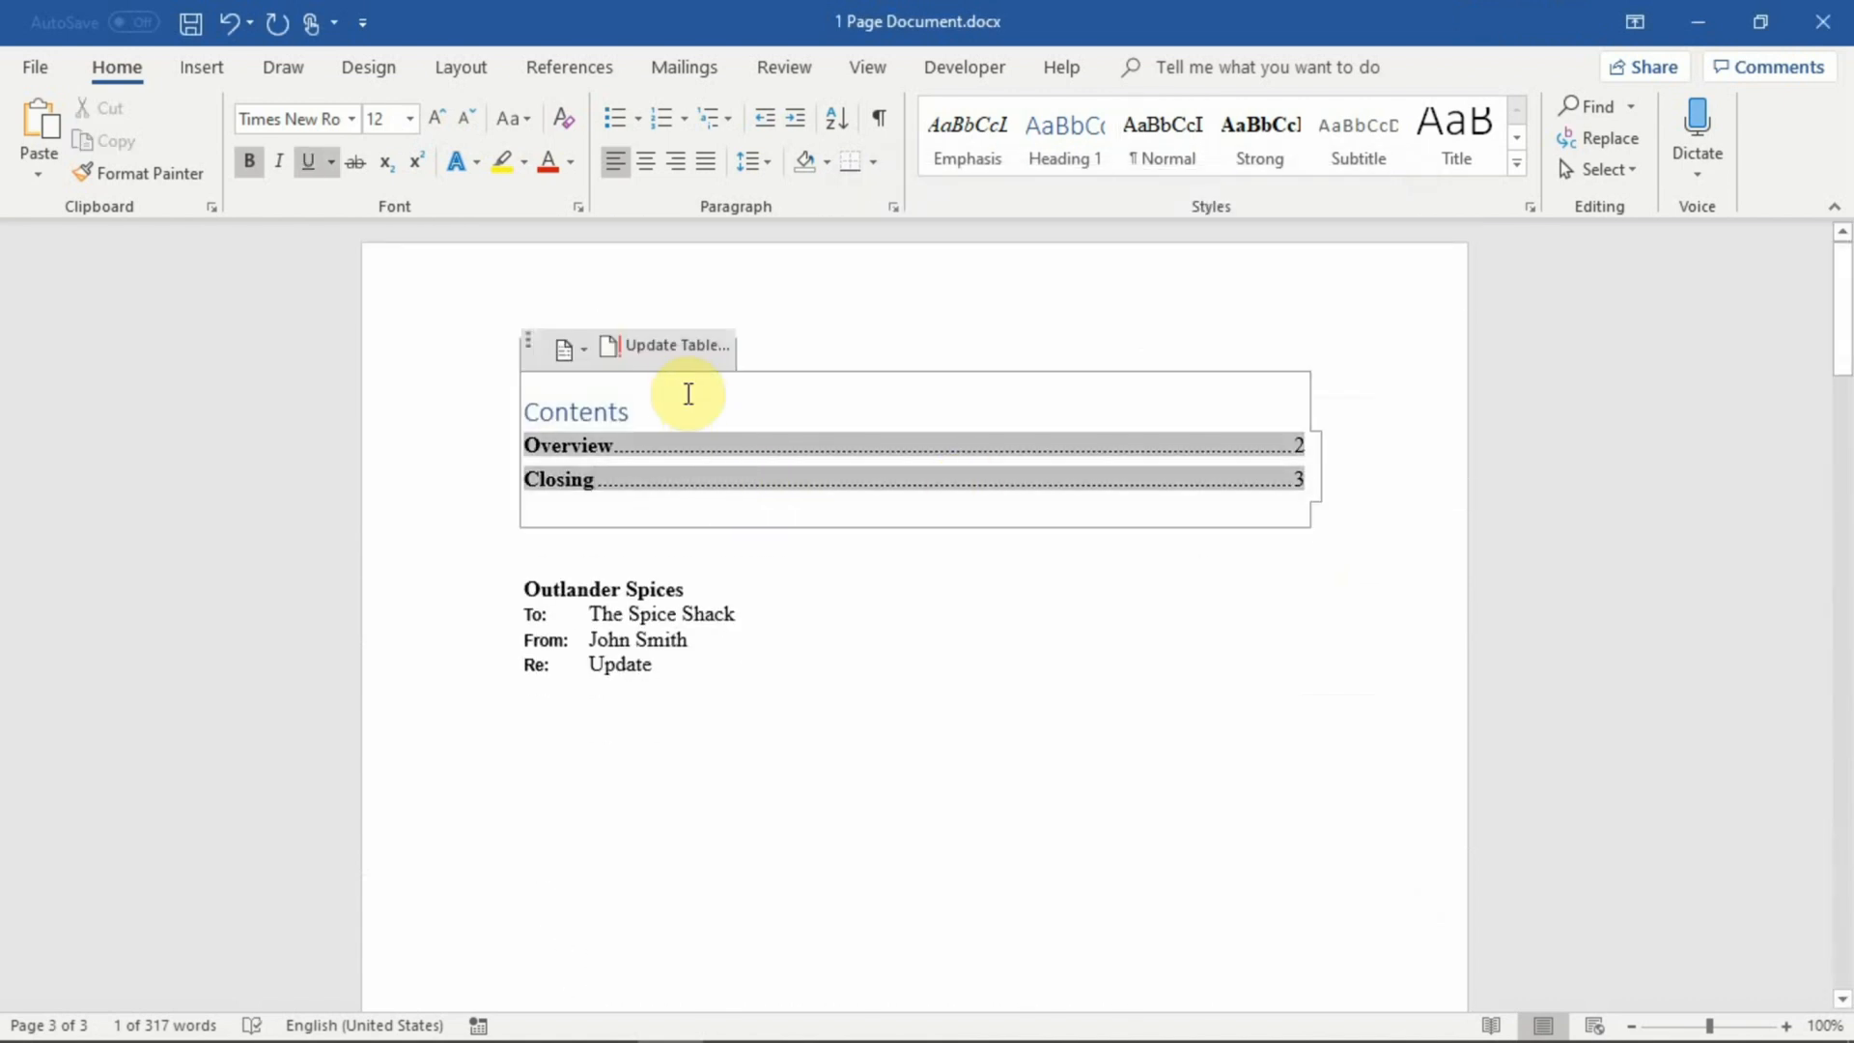
click(682, 360)
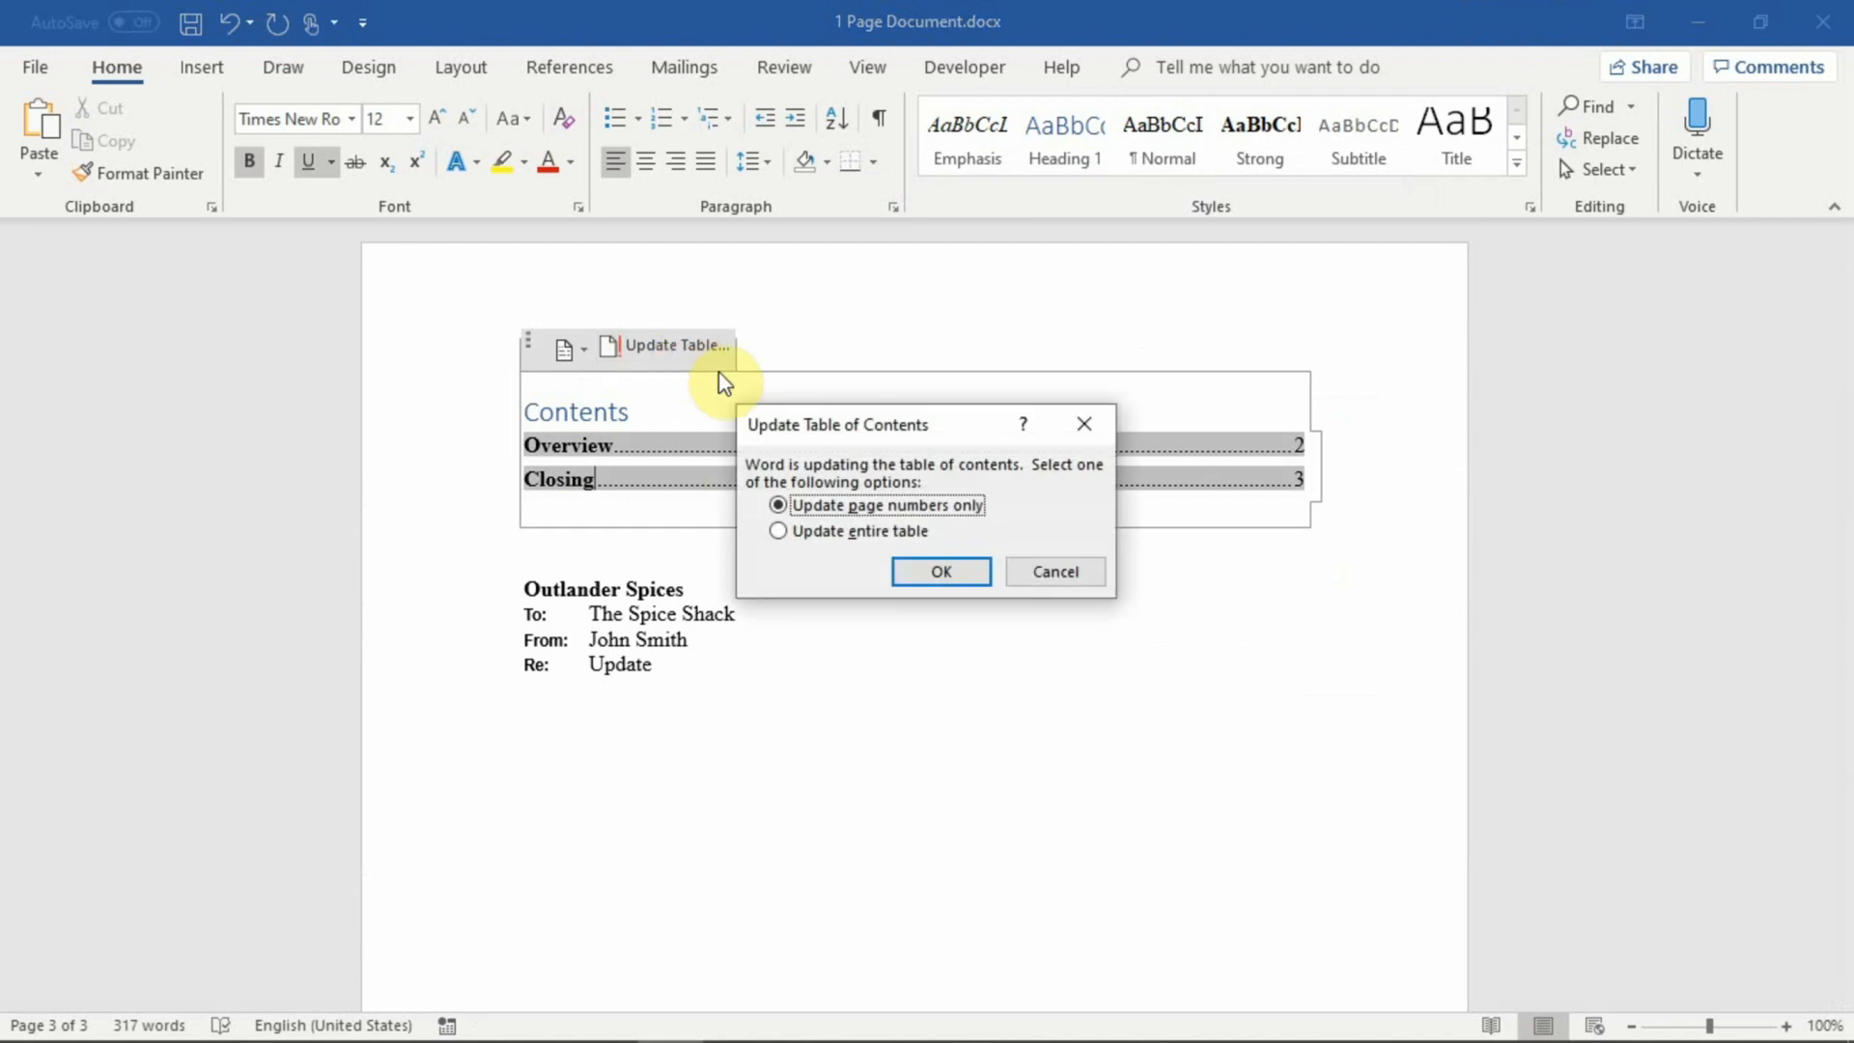
click(800, 532)
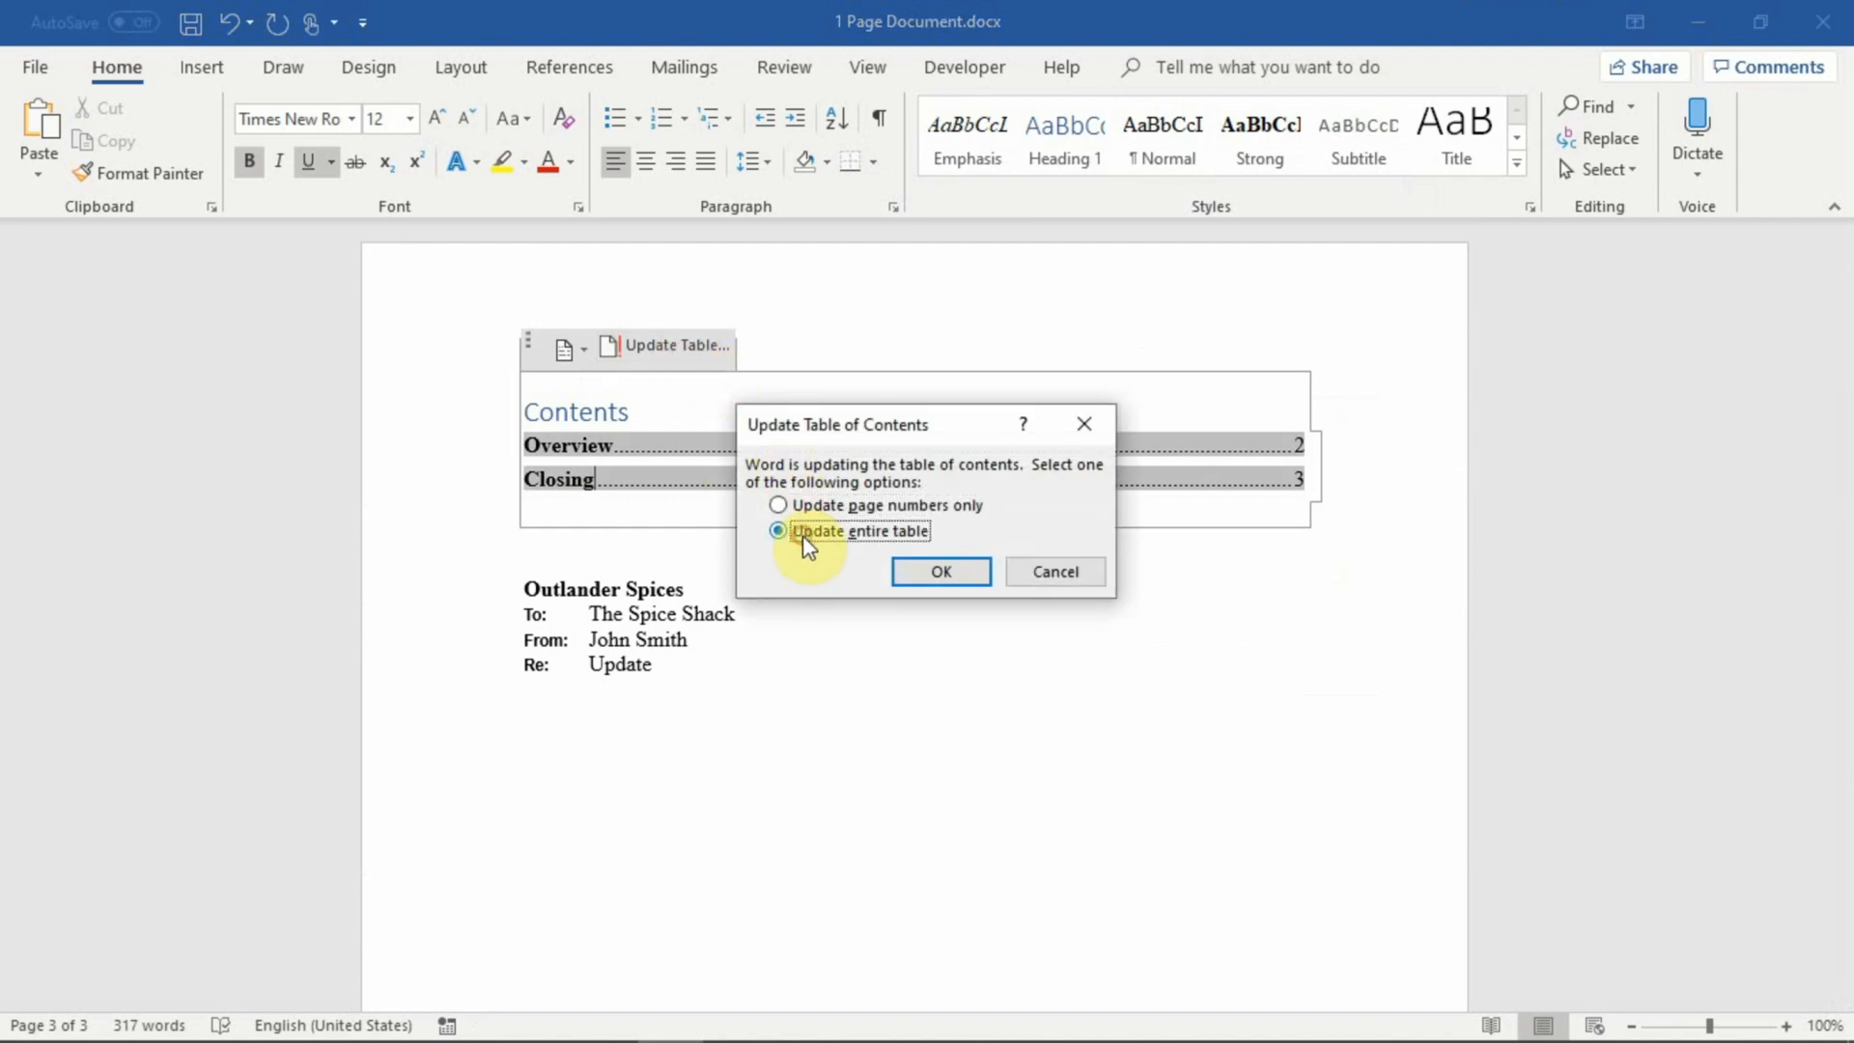
click(942, 572)
click(762, 592)
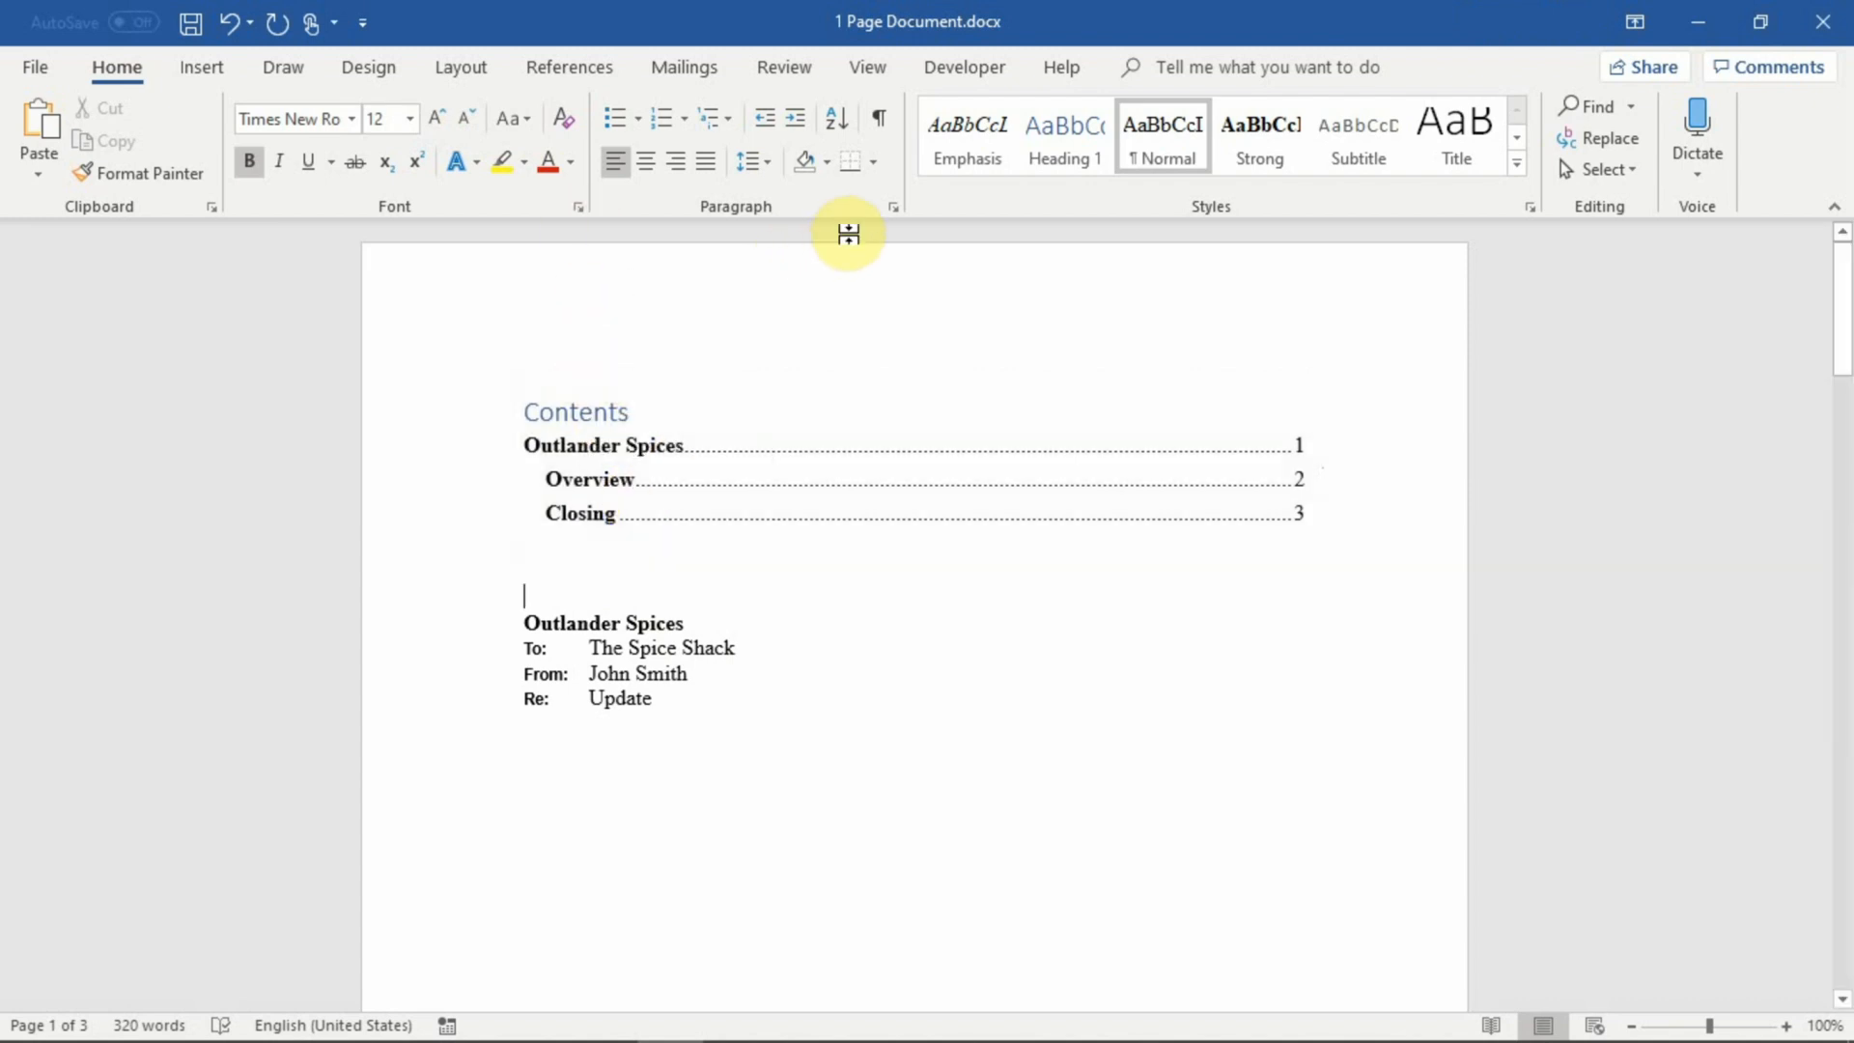
click(888, 209)
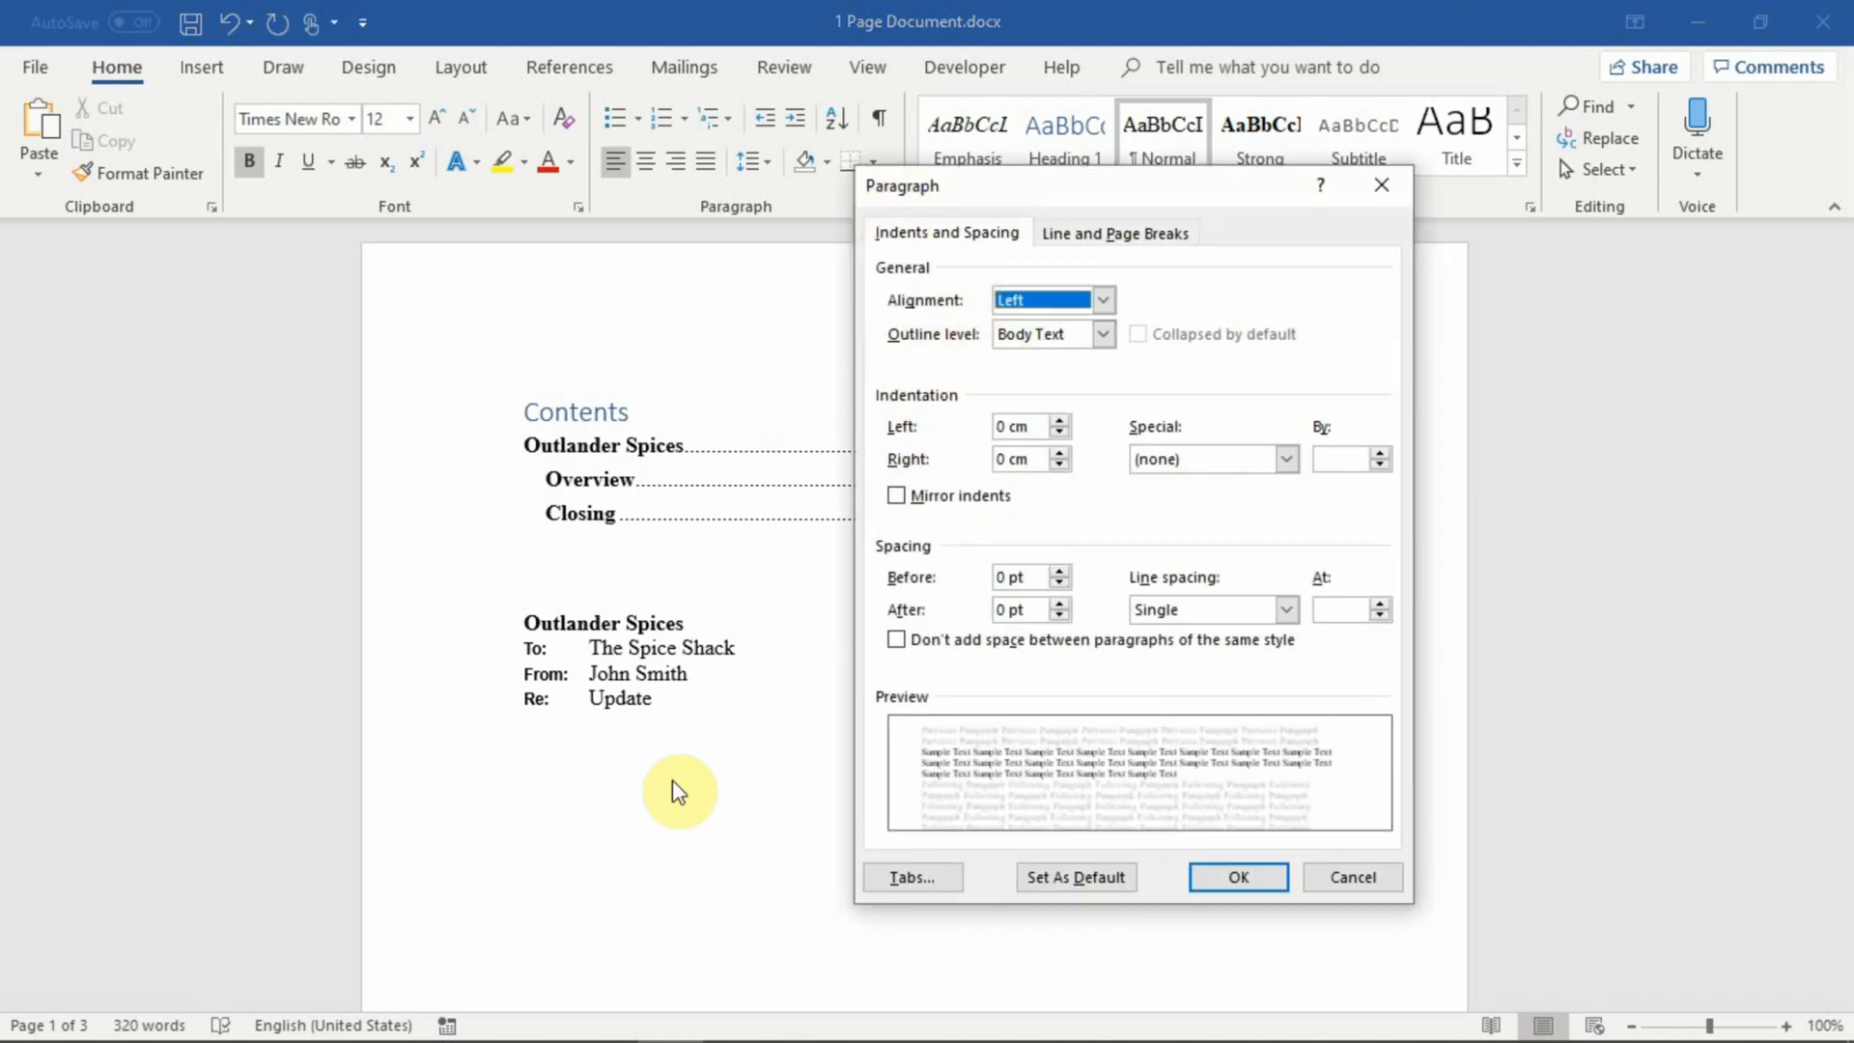
click(687, 707)
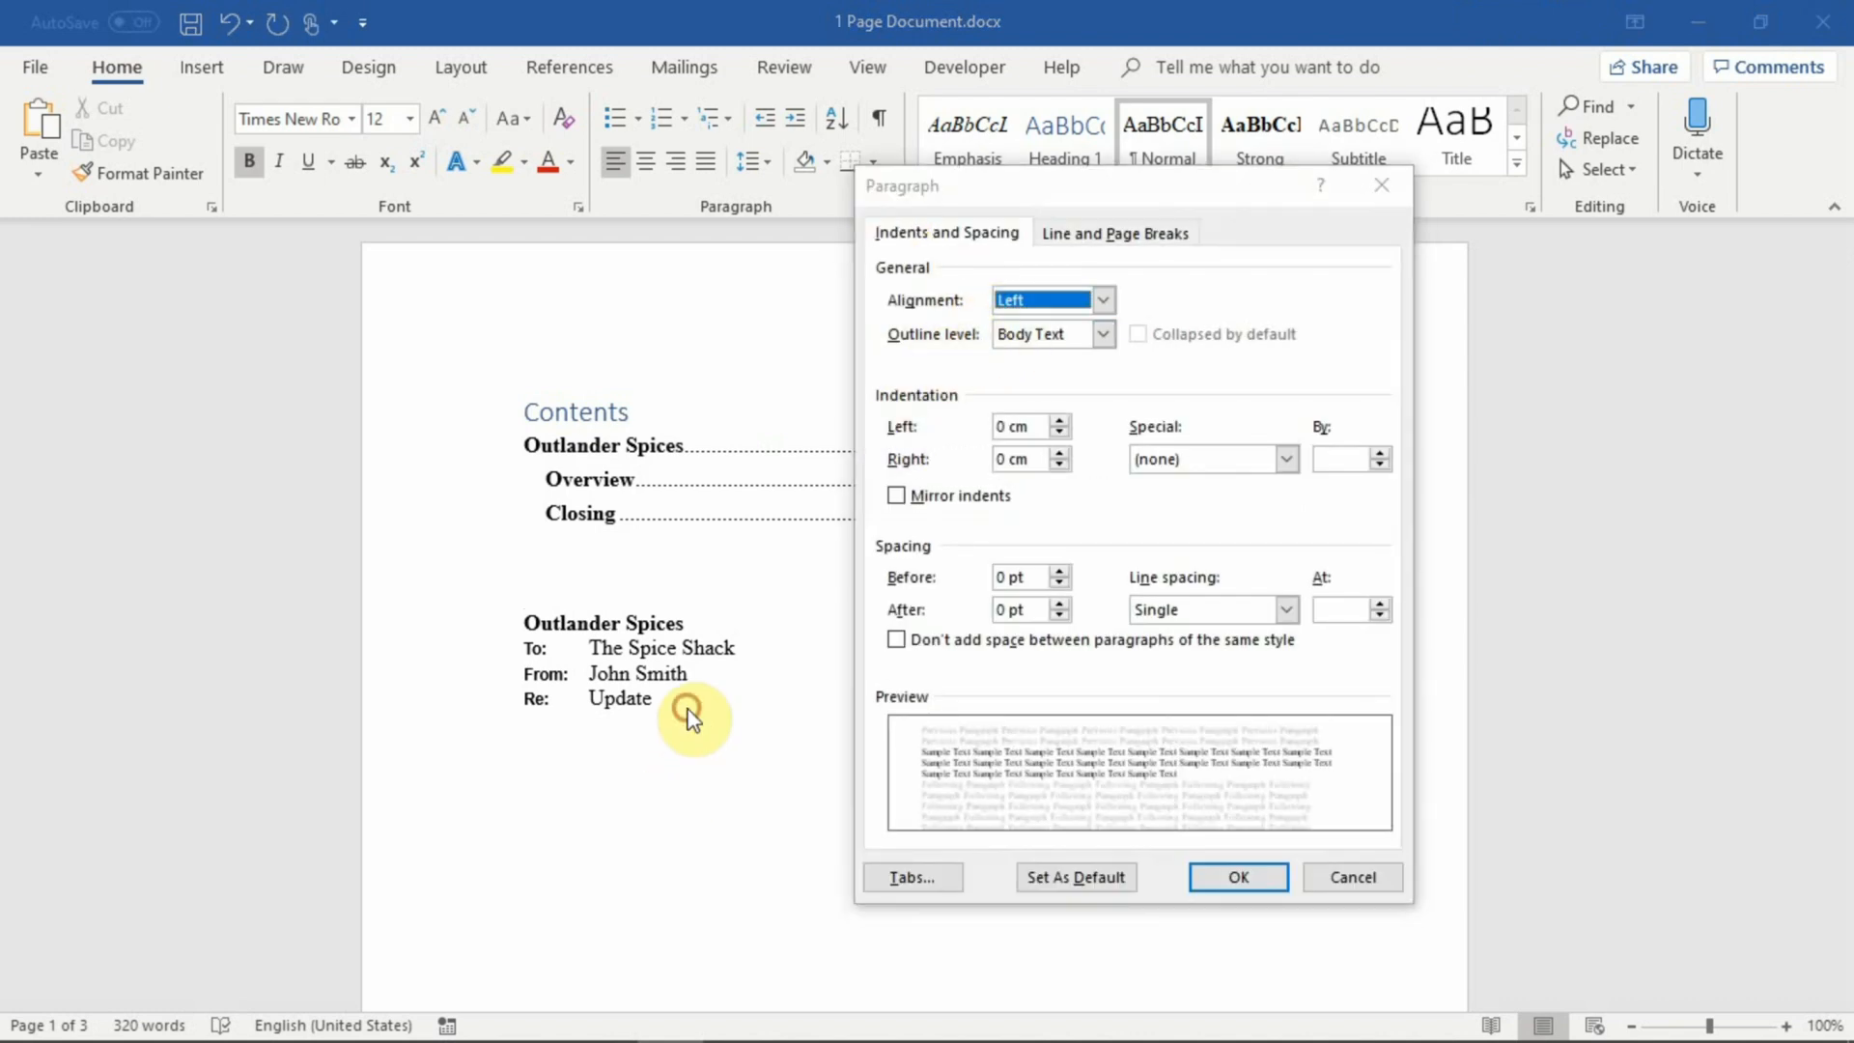
click(1395, 190)
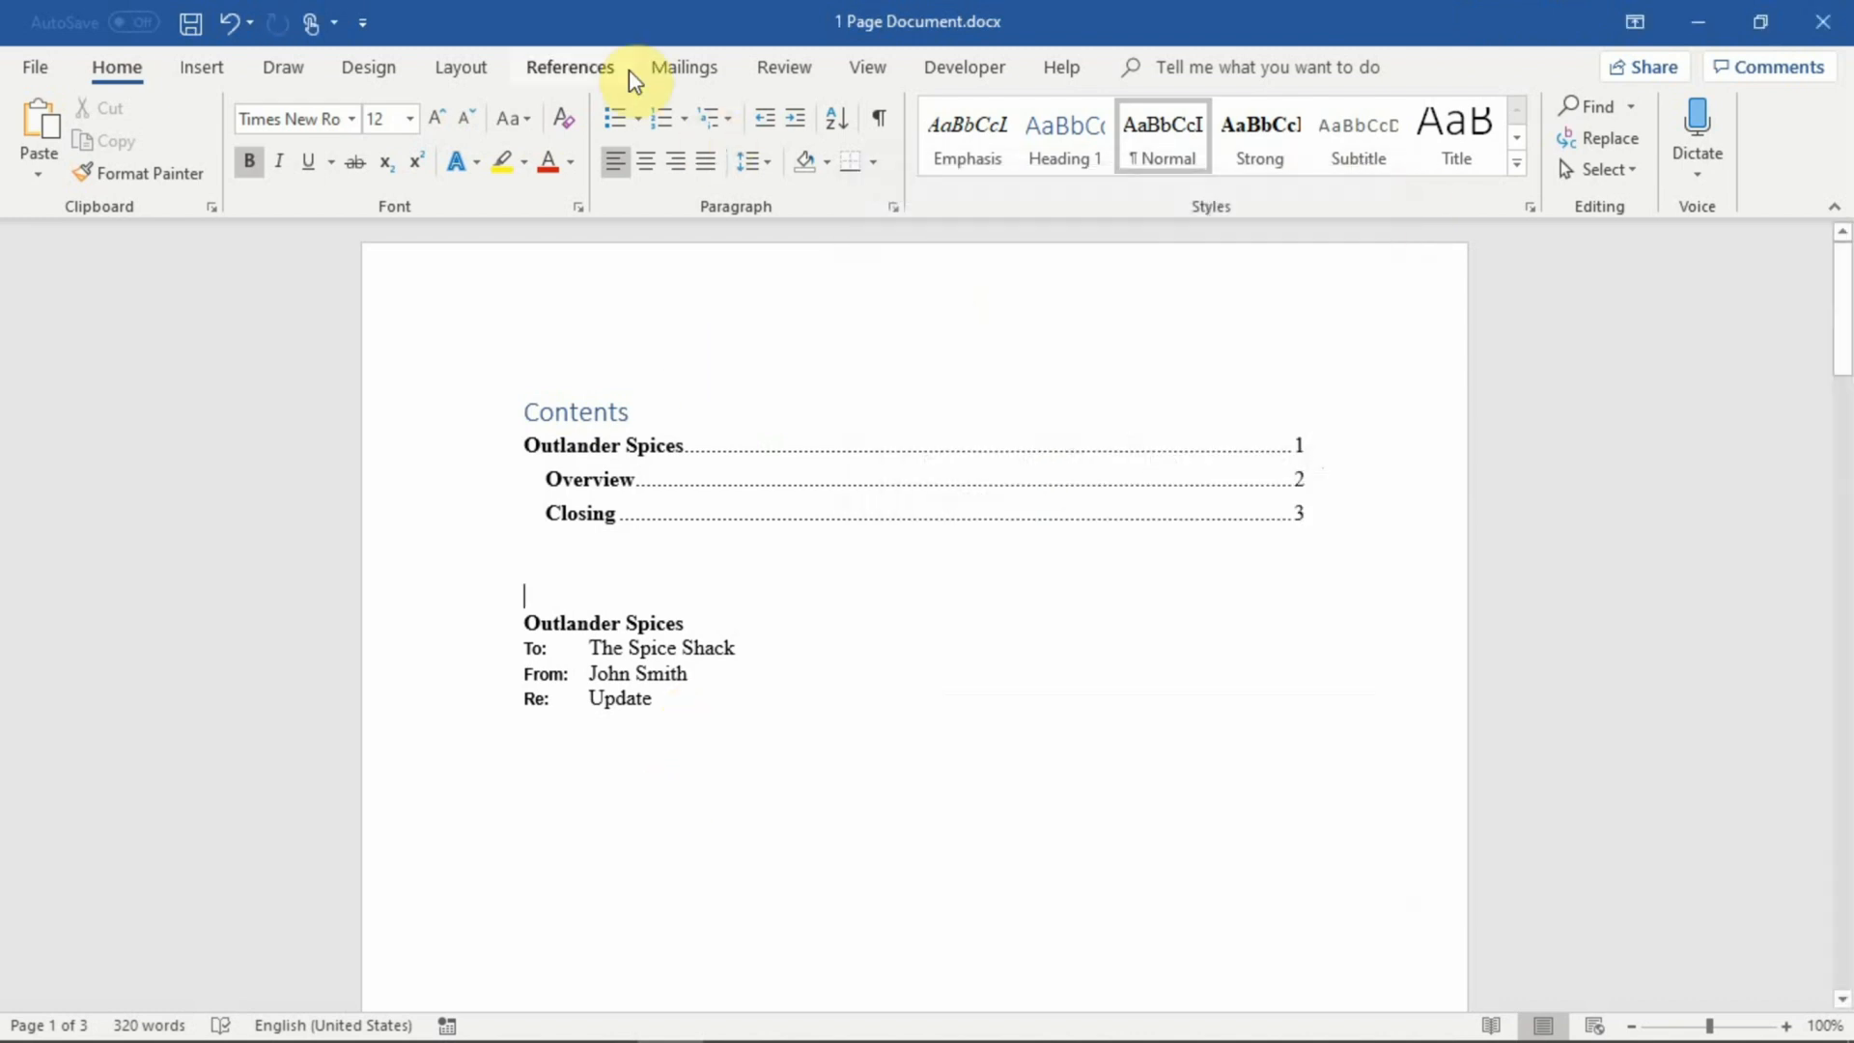
Undo all actions back through the first paragraph formatting change, and place the cursor in the blank line above "Overview".
click(250, 22)
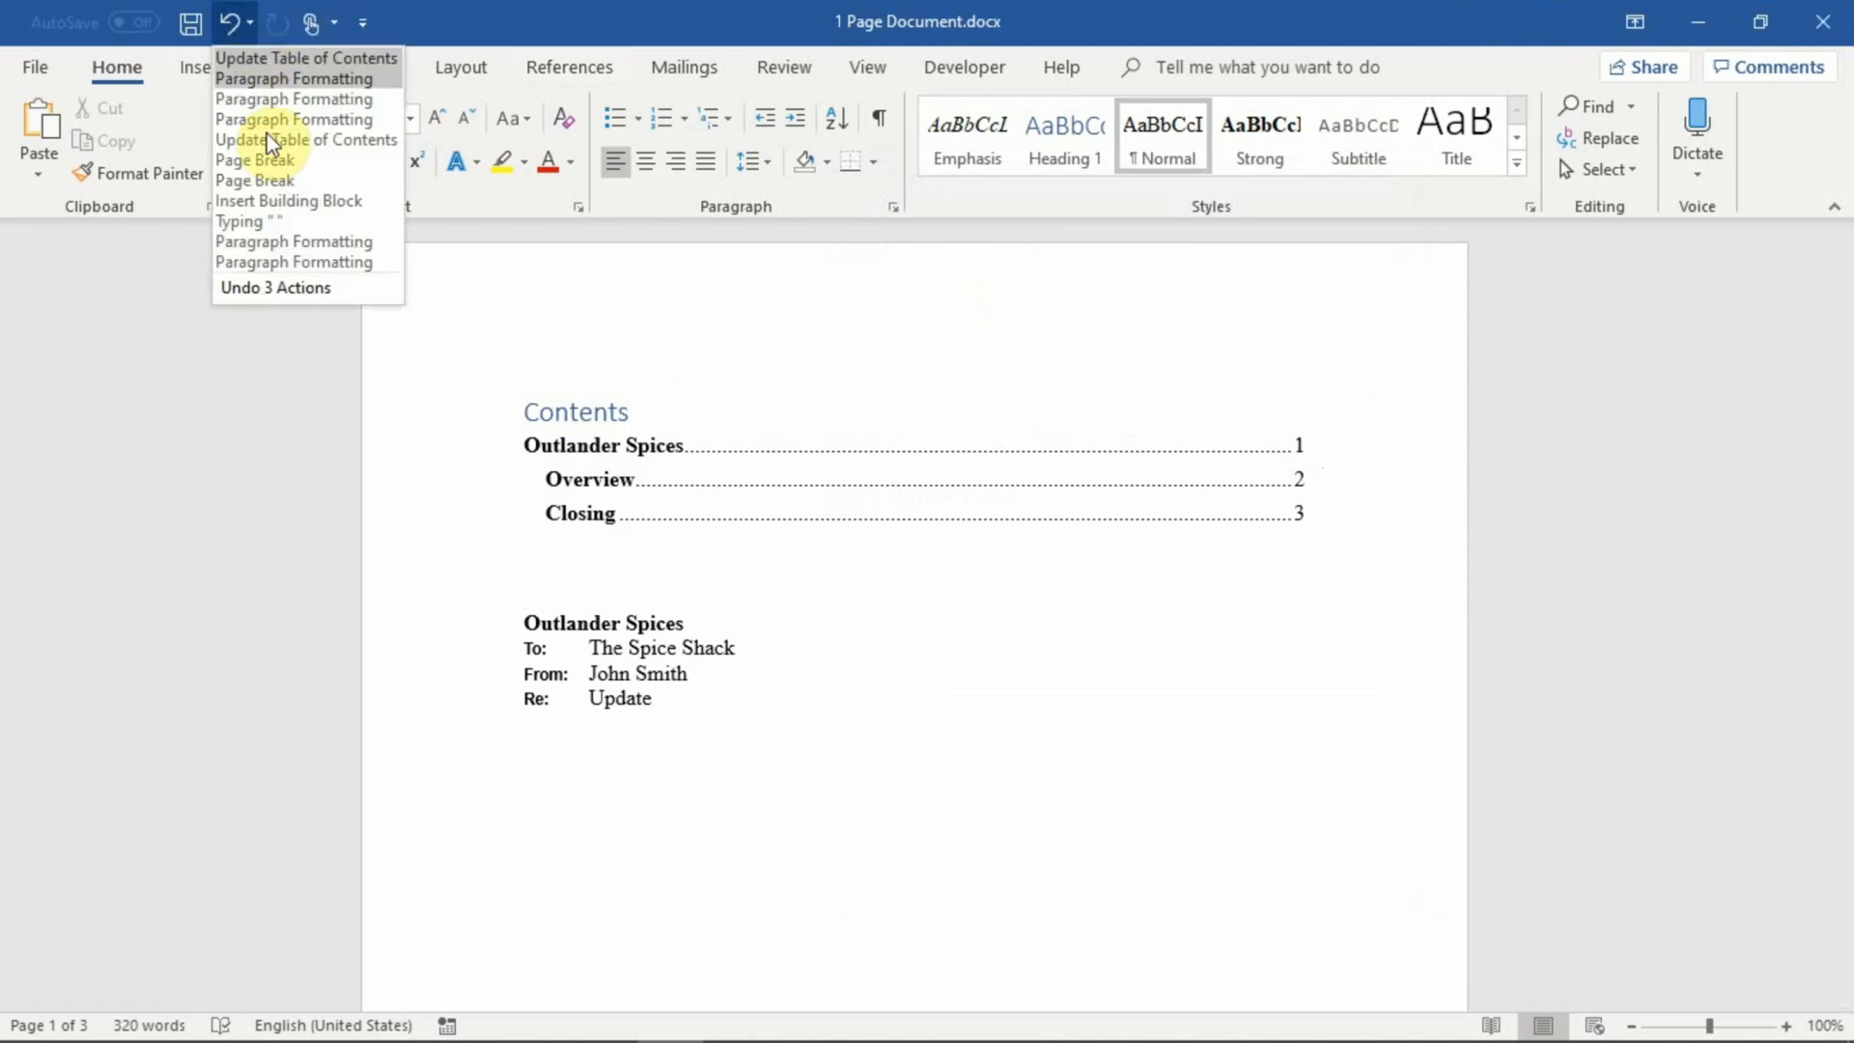
click(268, 258)
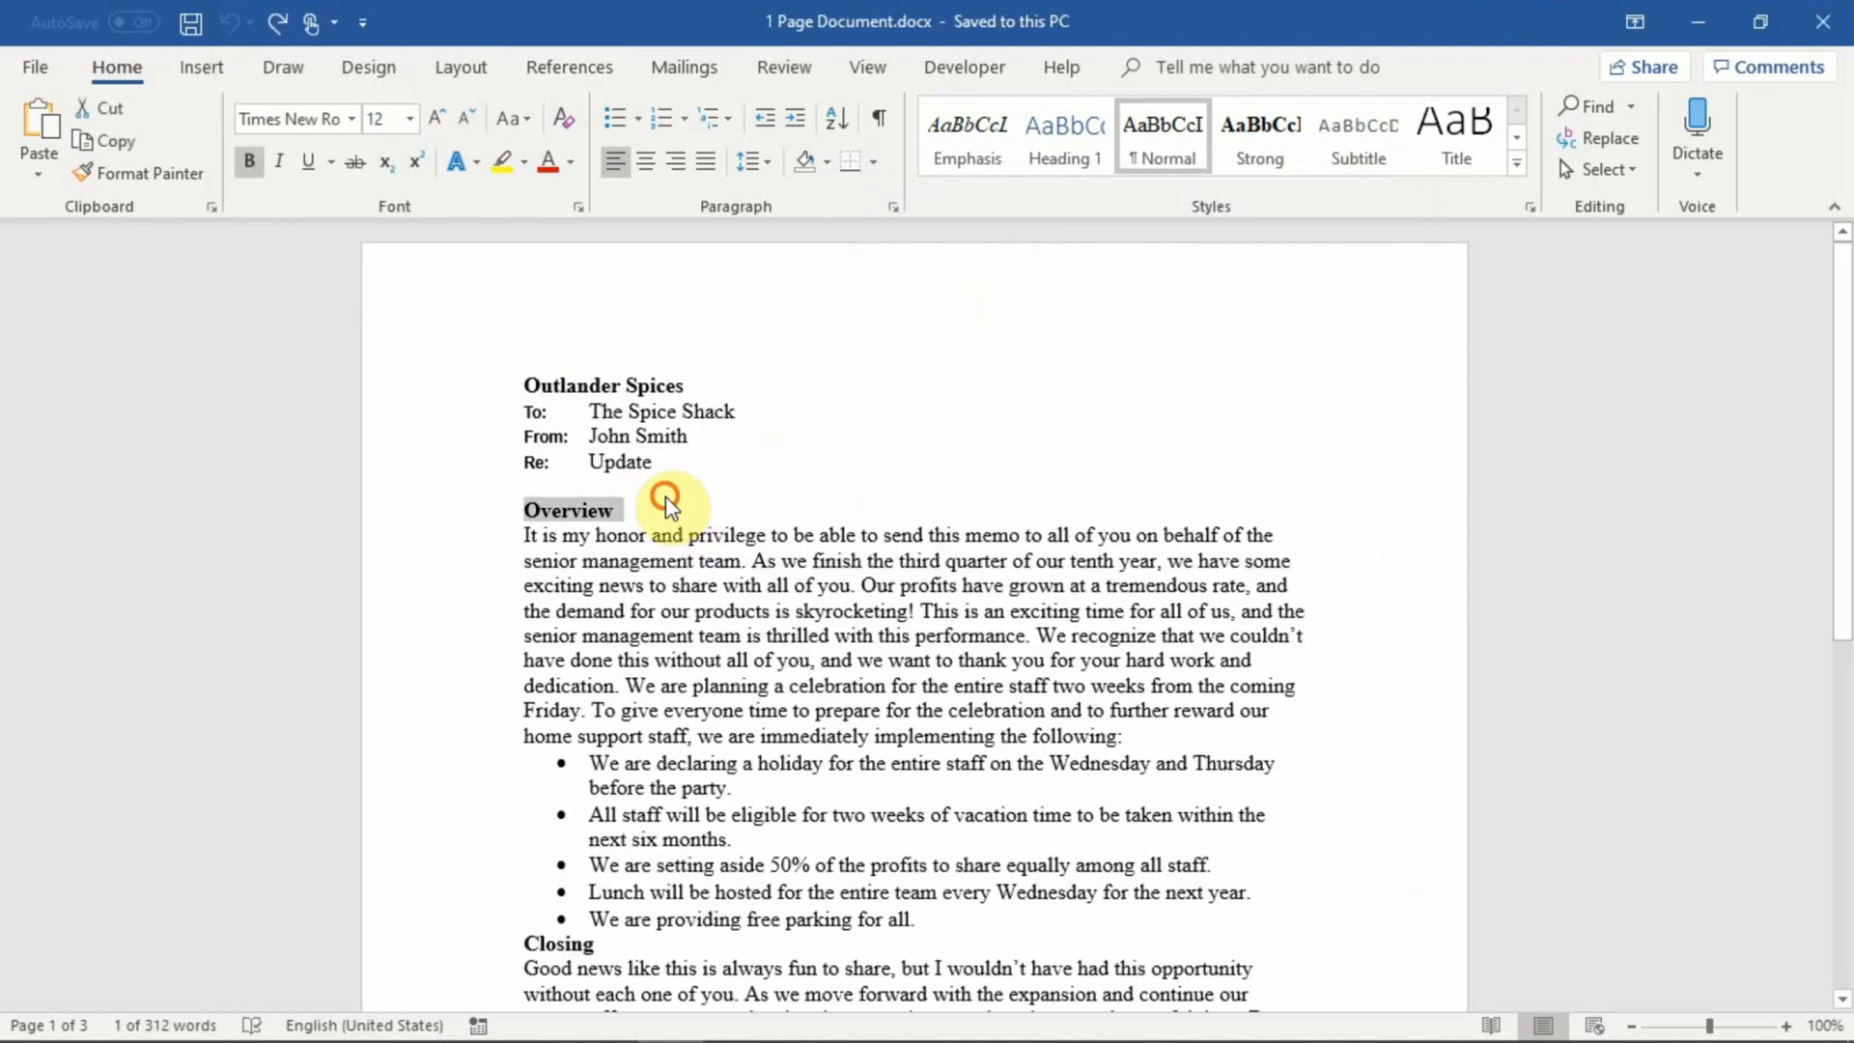
click(666, 493)
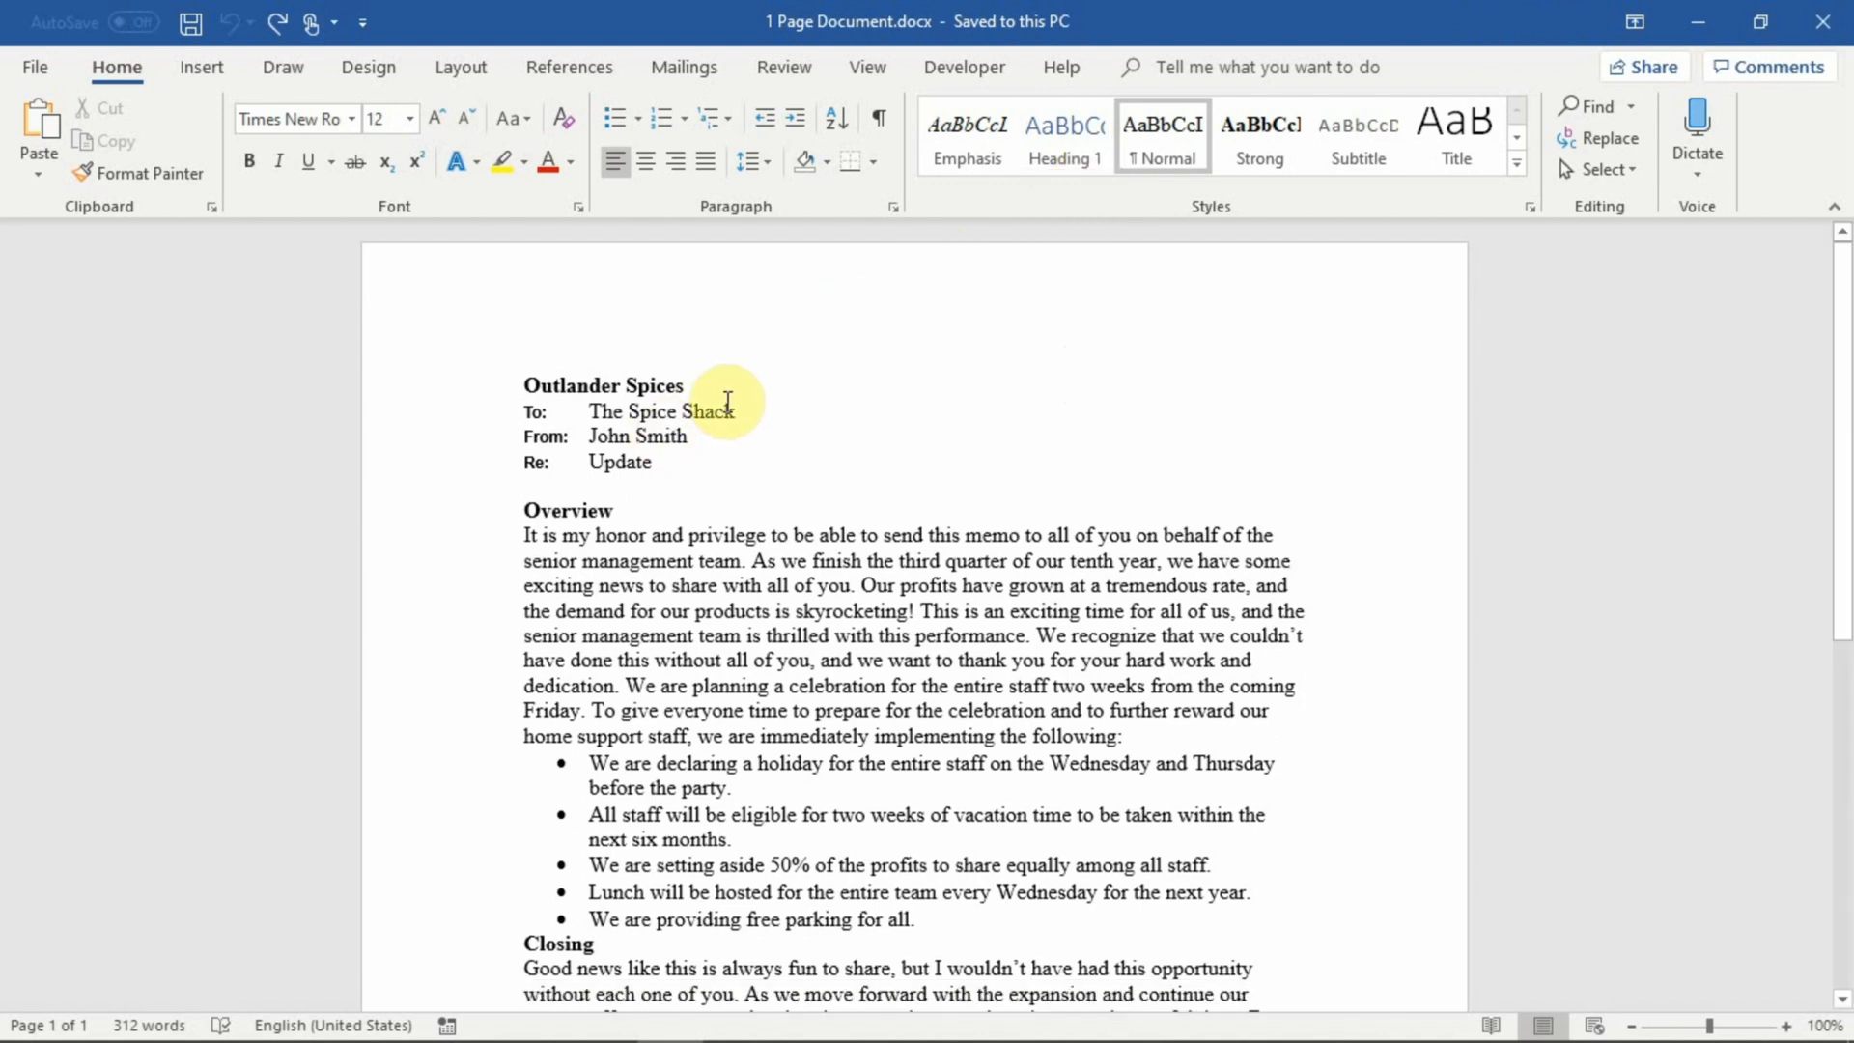
Check the outline level in the Heading 1 style's paragraph settings, and close the dialogs without changing the style.
right_click(1079, 157)
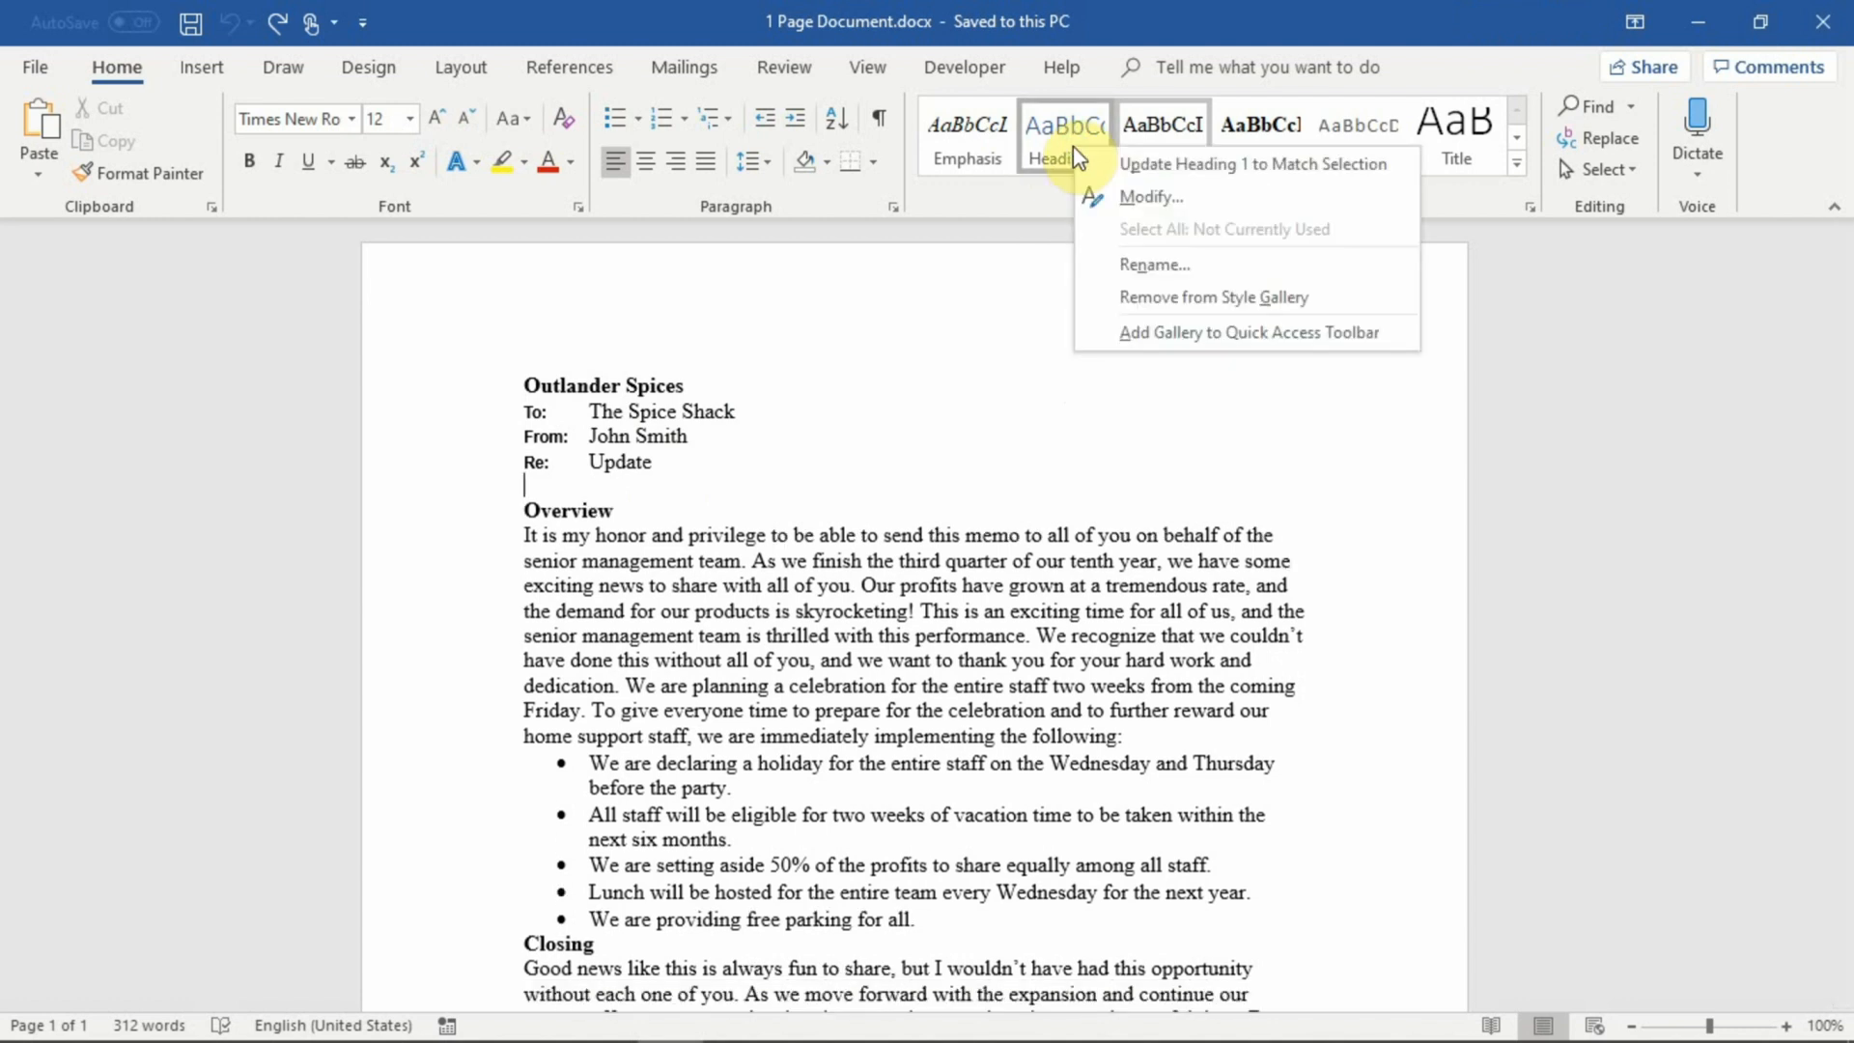
click(1134, 197)
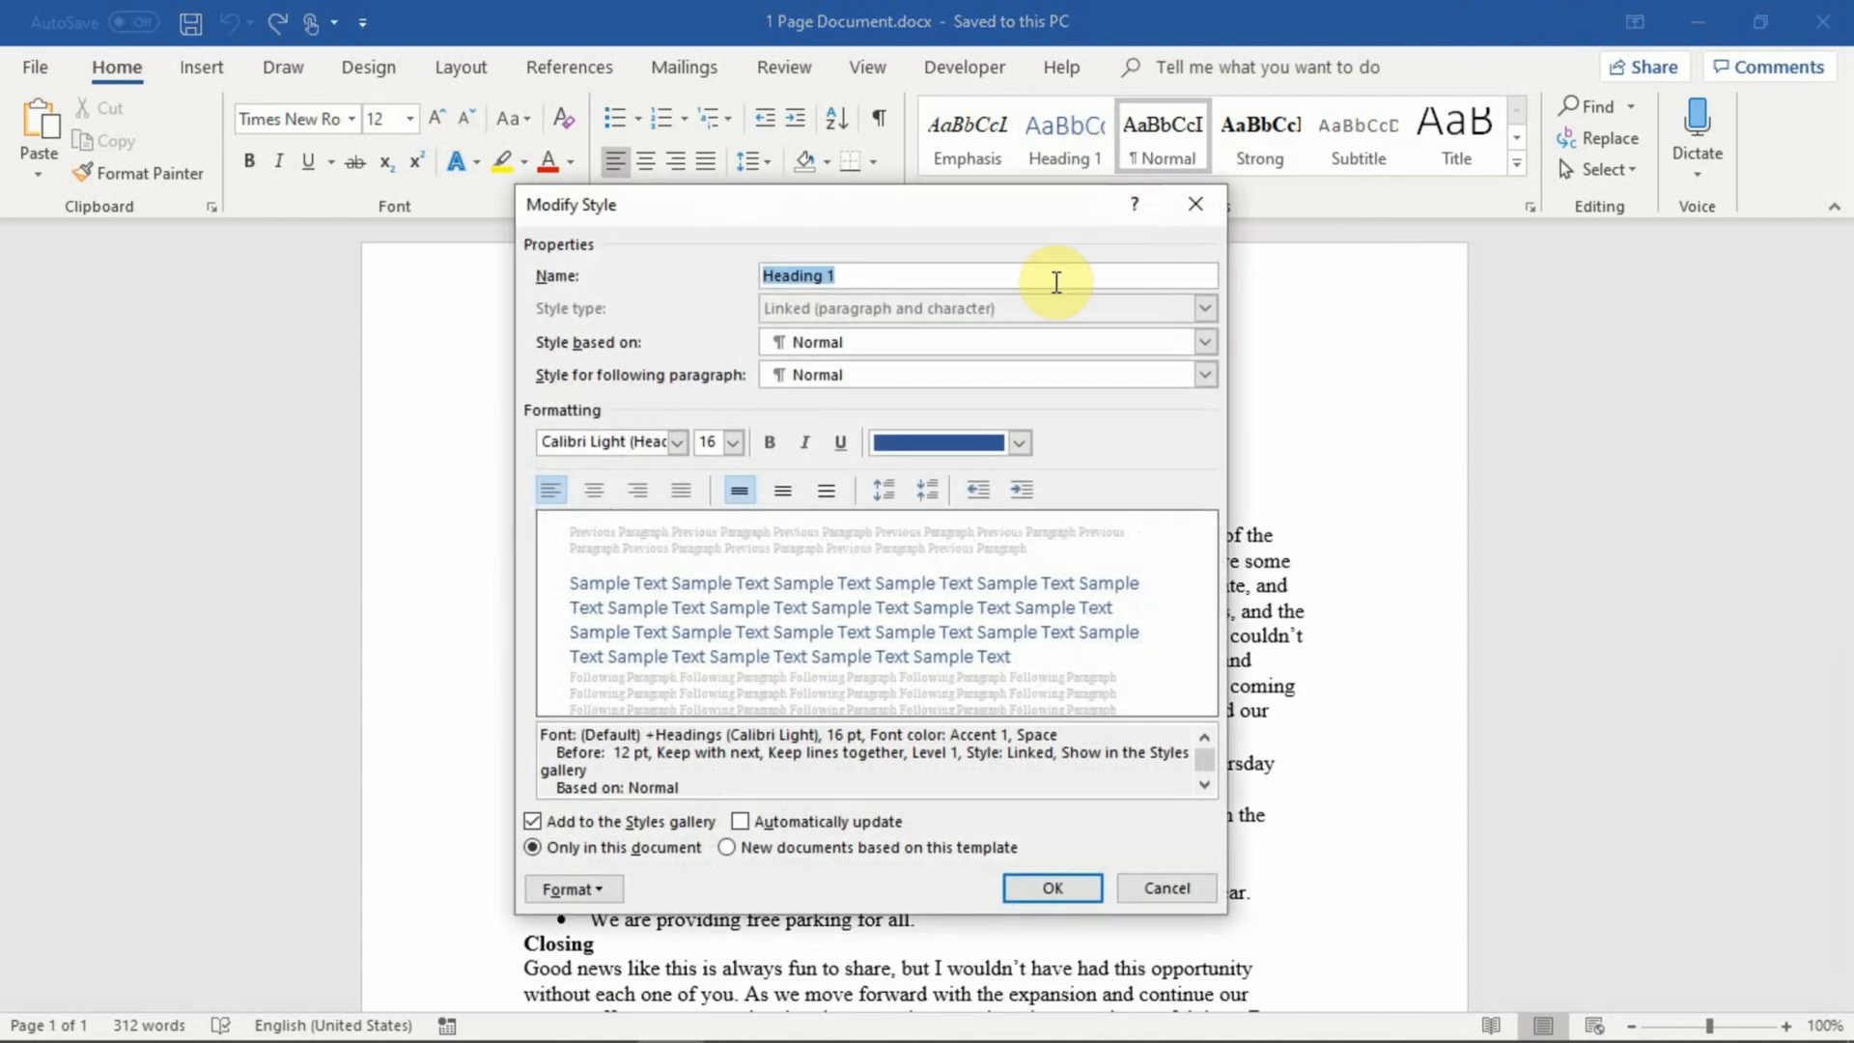
click(615, 890)
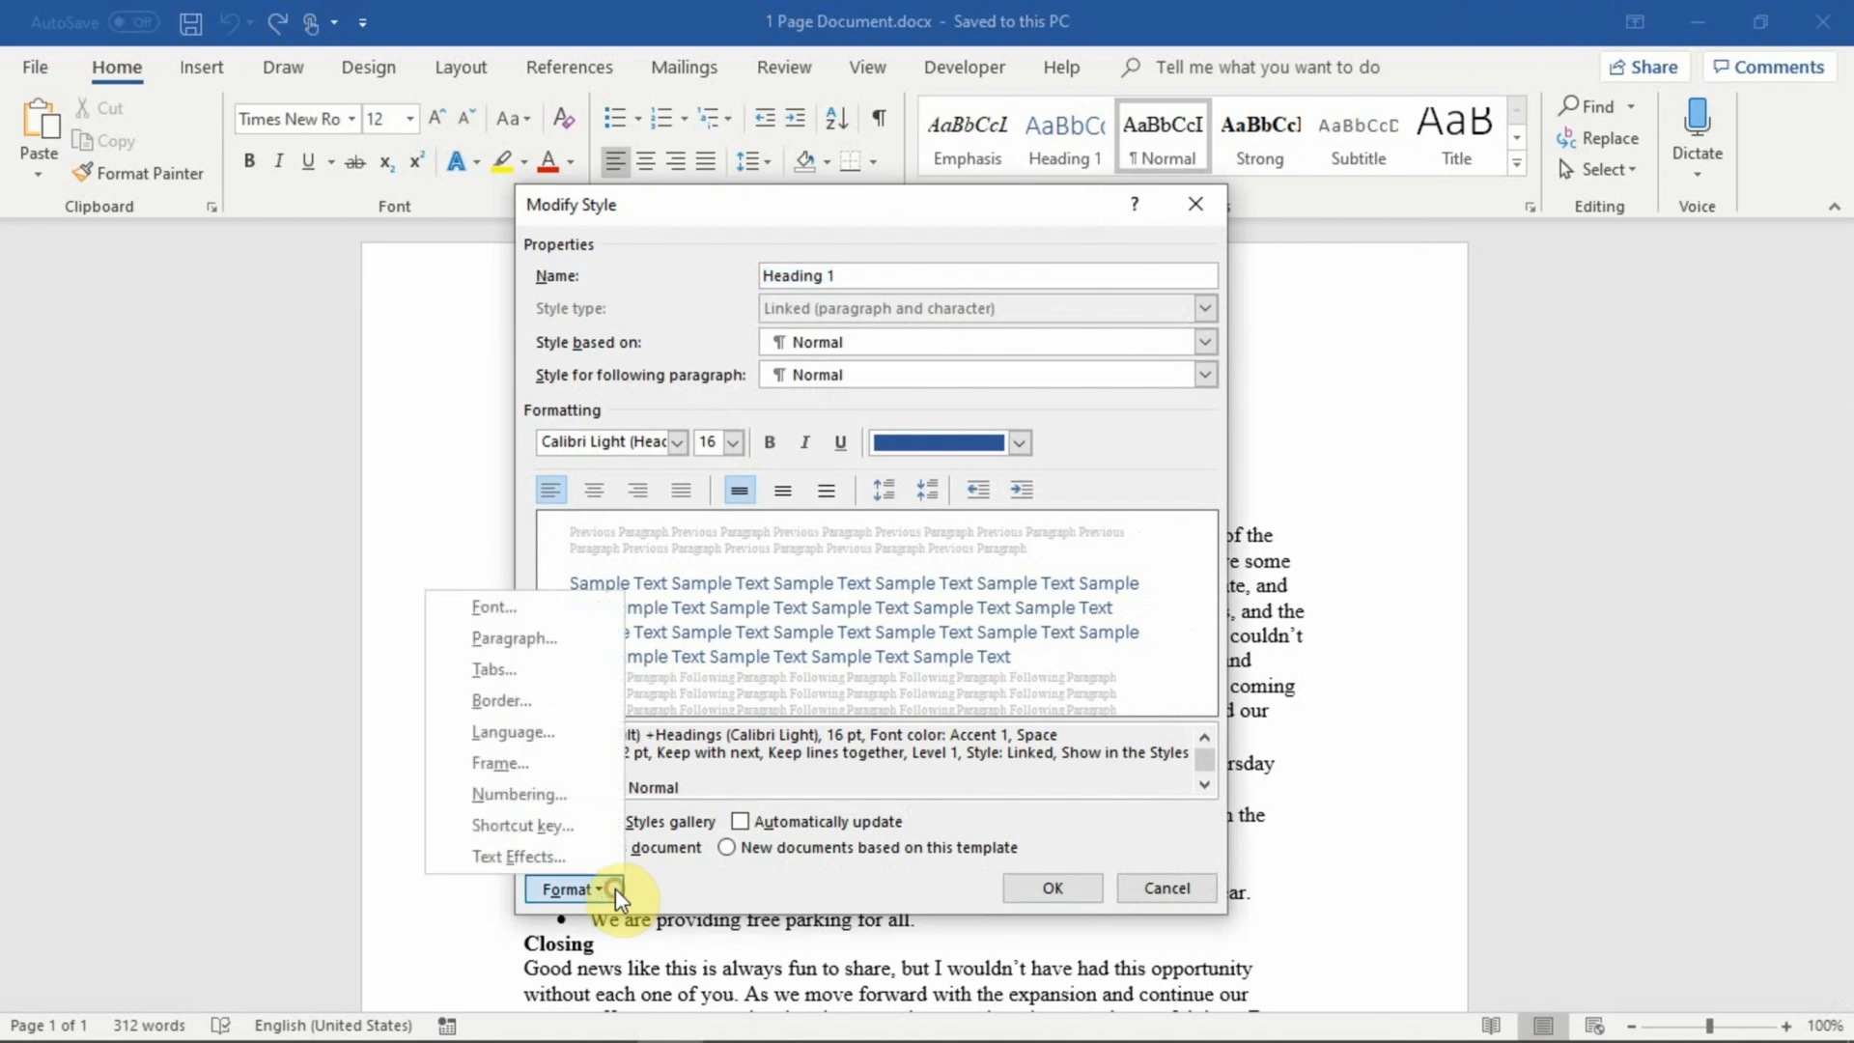
click(564, 655)
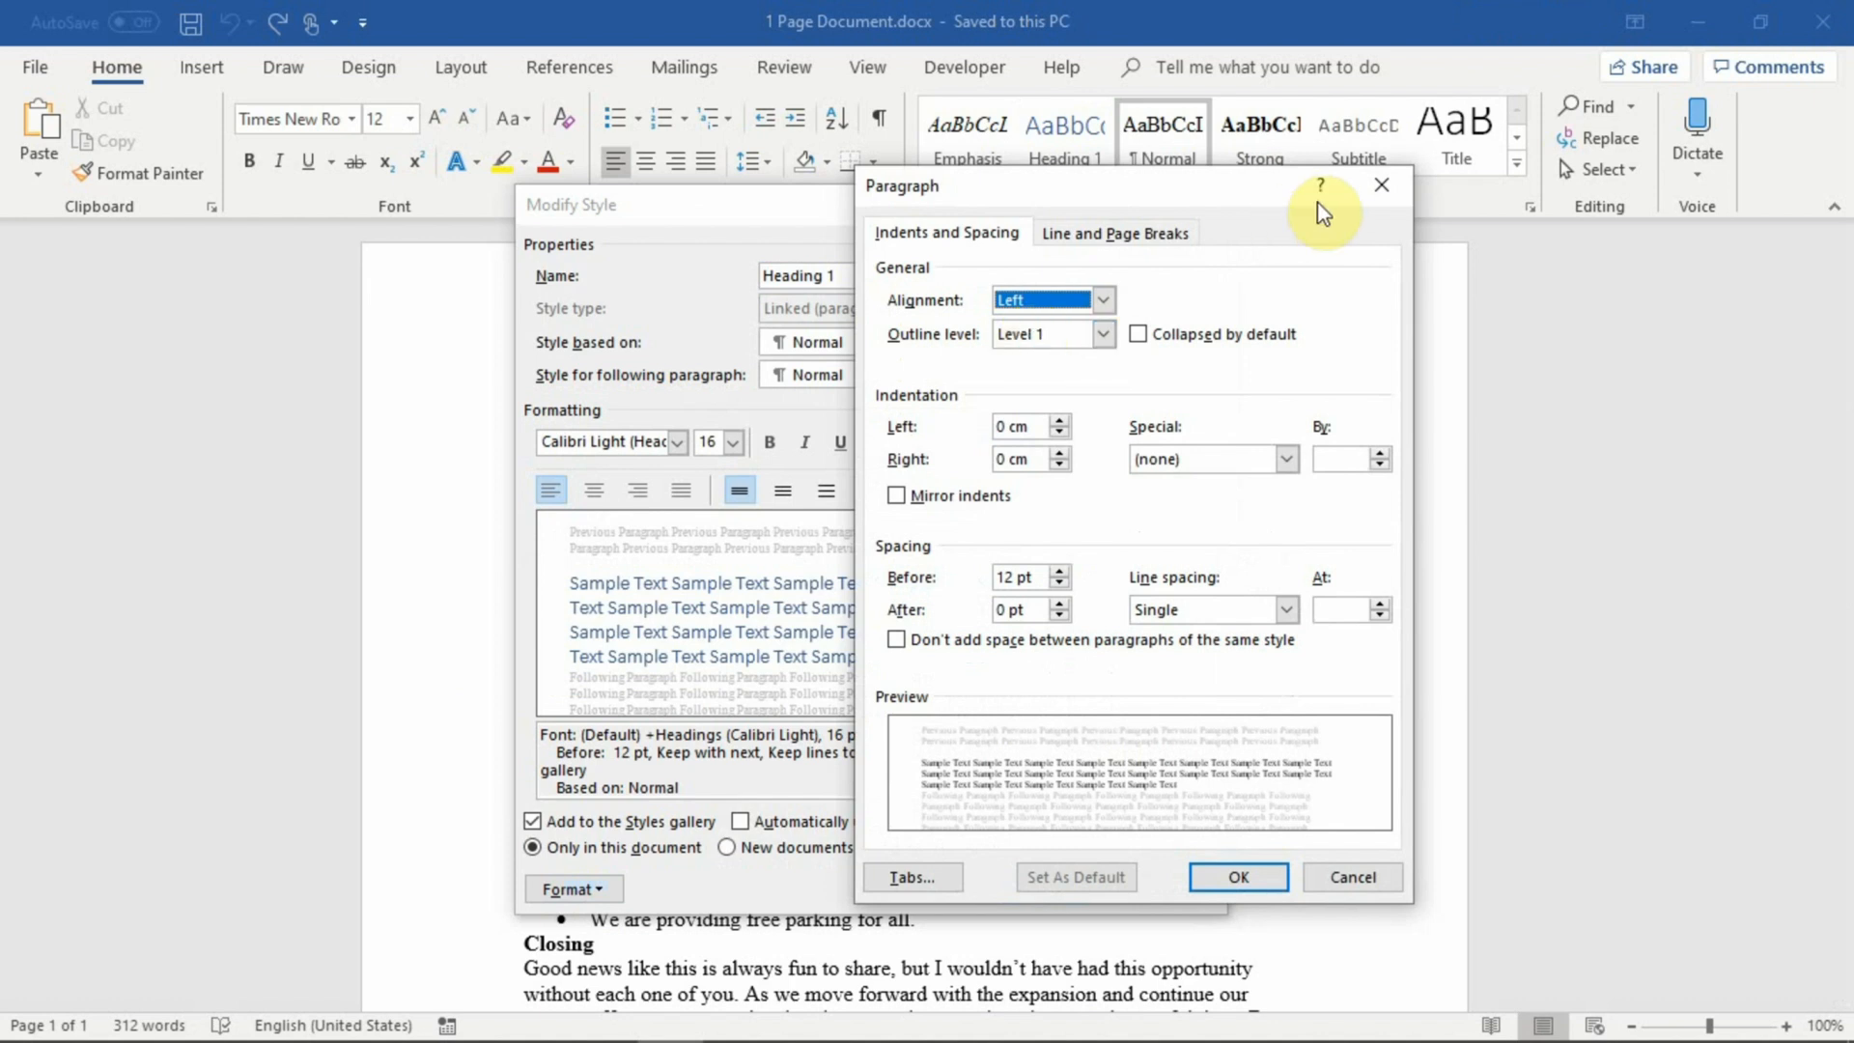
click(1380, 190)
click(1197, 204)
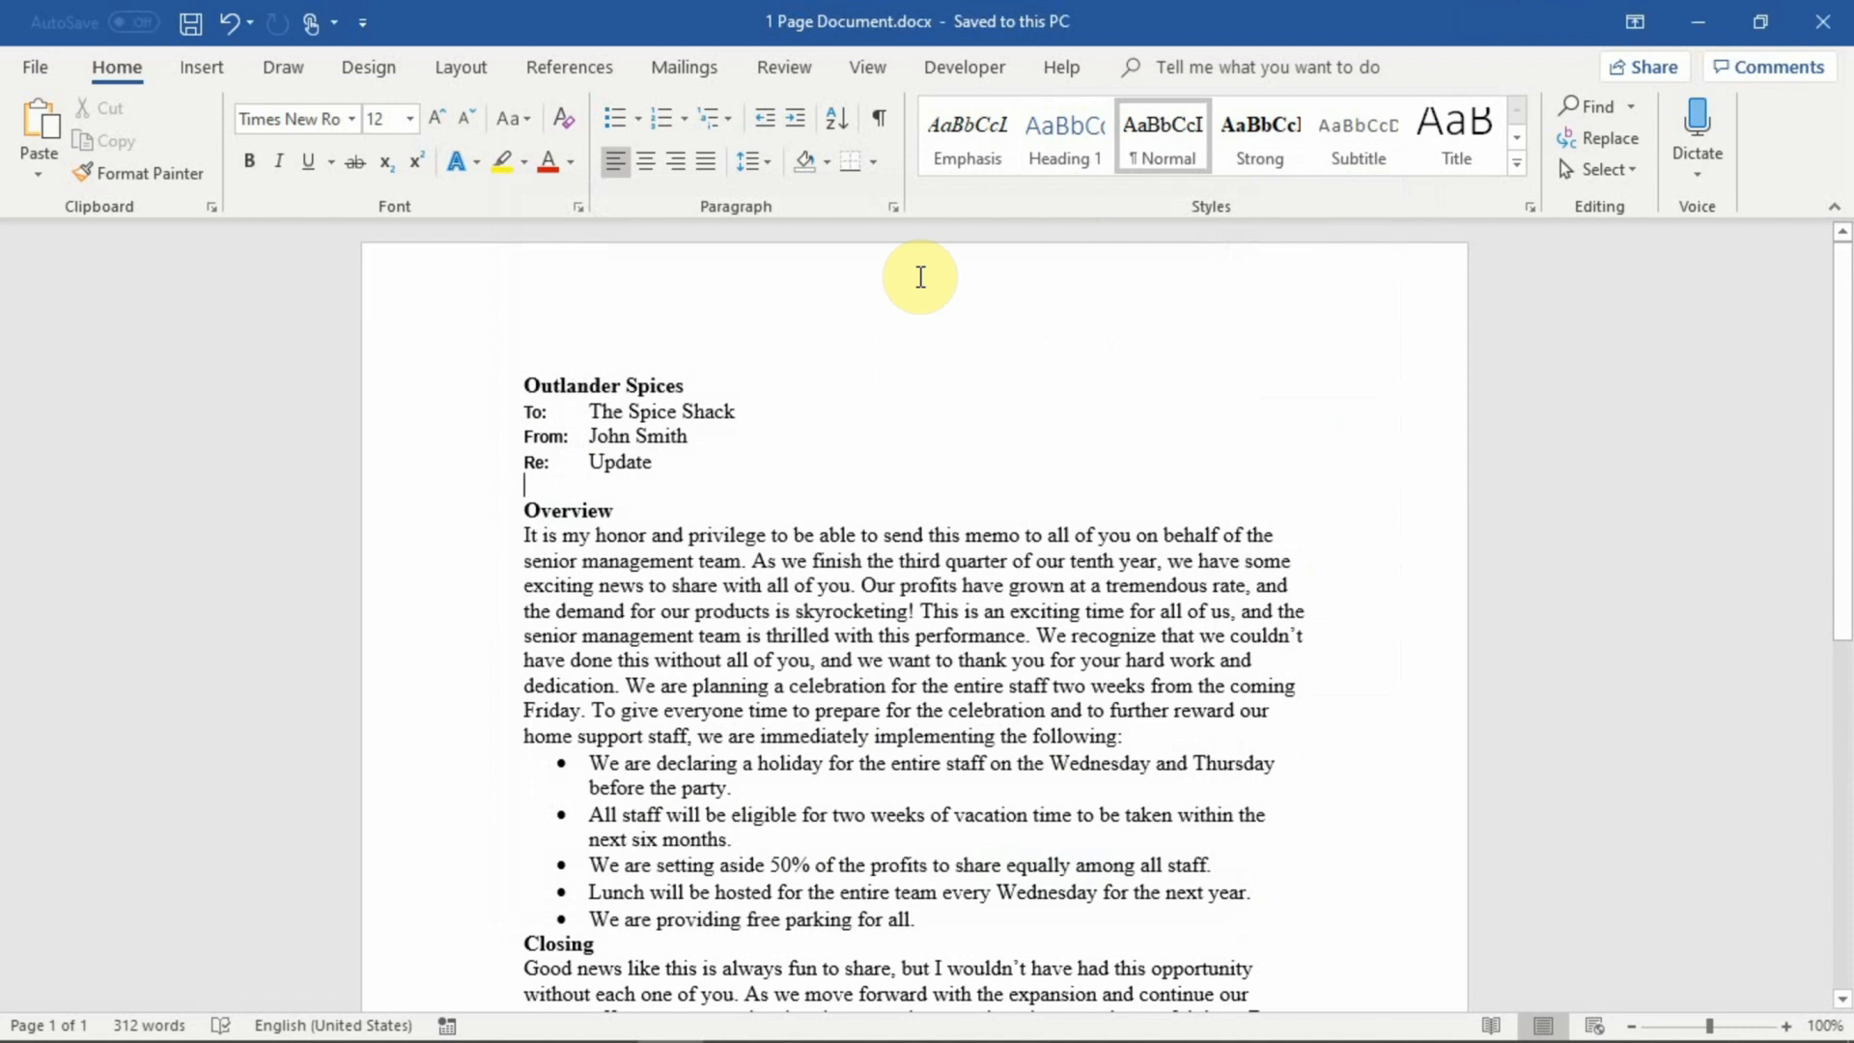
Apply the Heading 1 style to the "Outlander Spices" title at the start of the memo.
drag(693, 385, 529, 377)
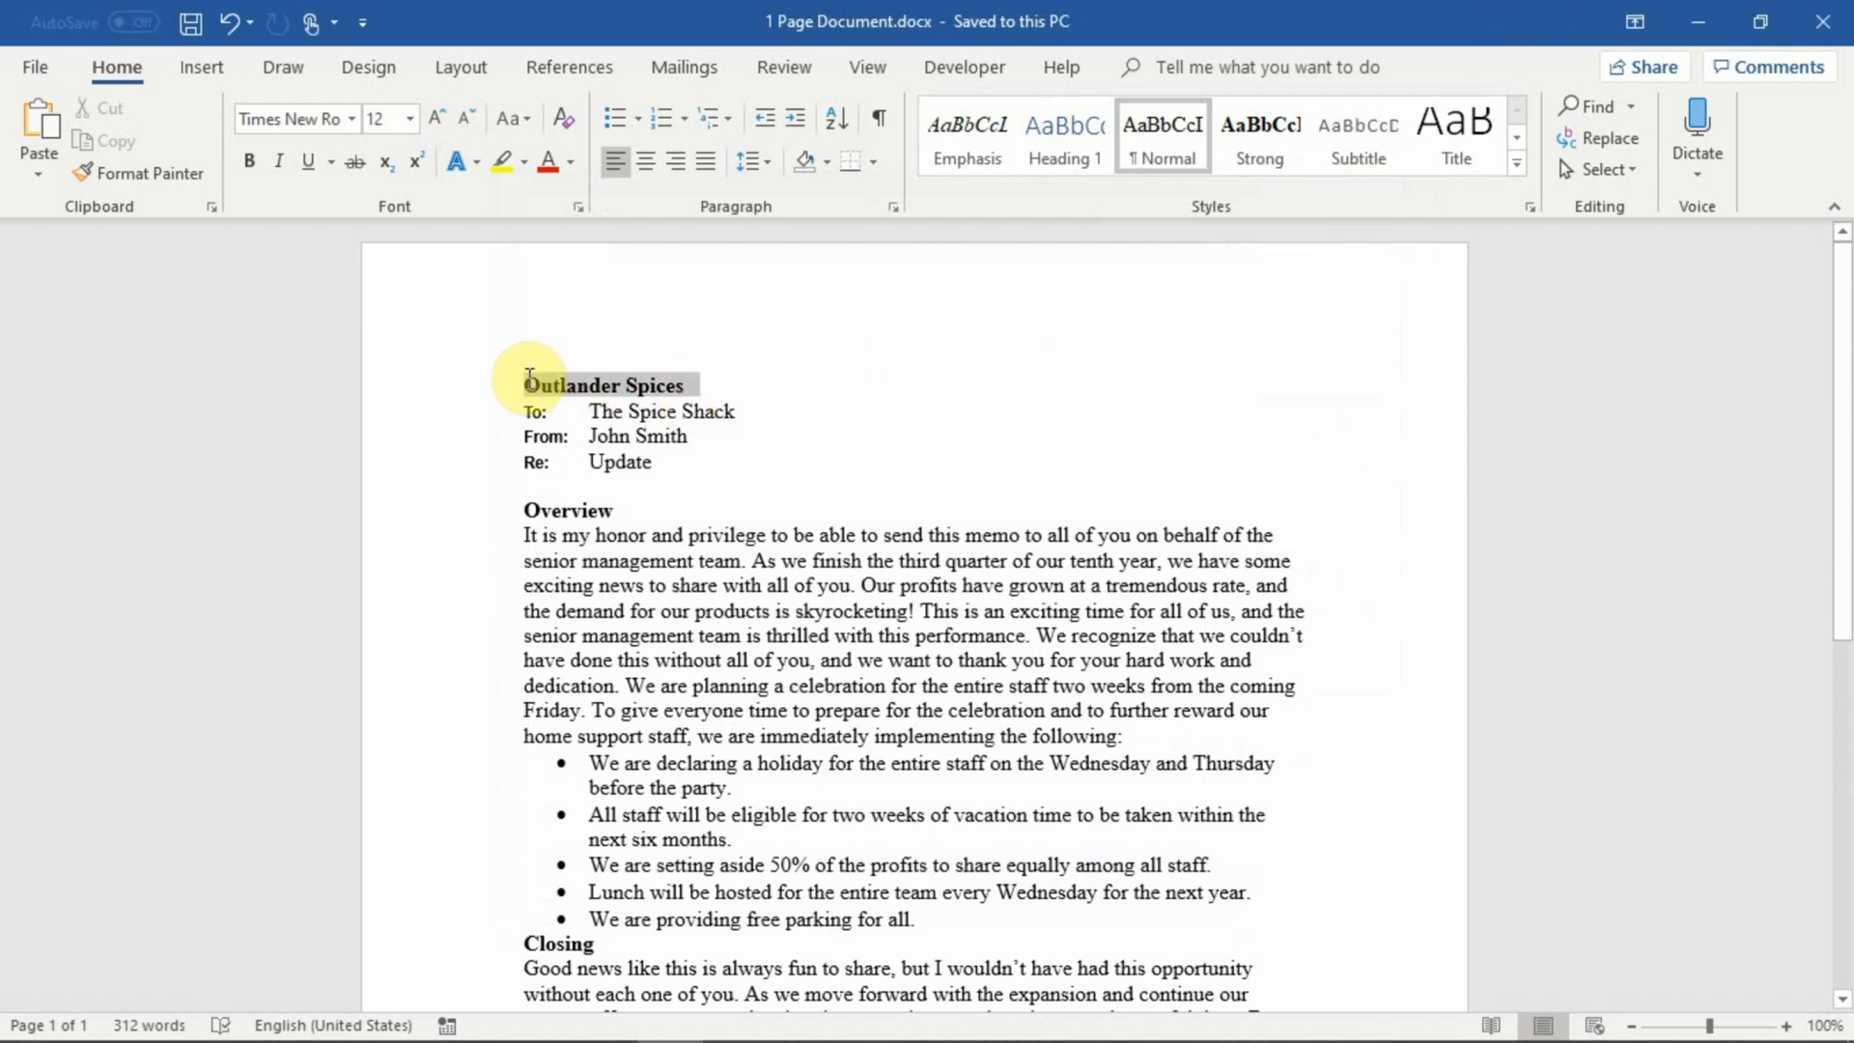
click(1050, 155)
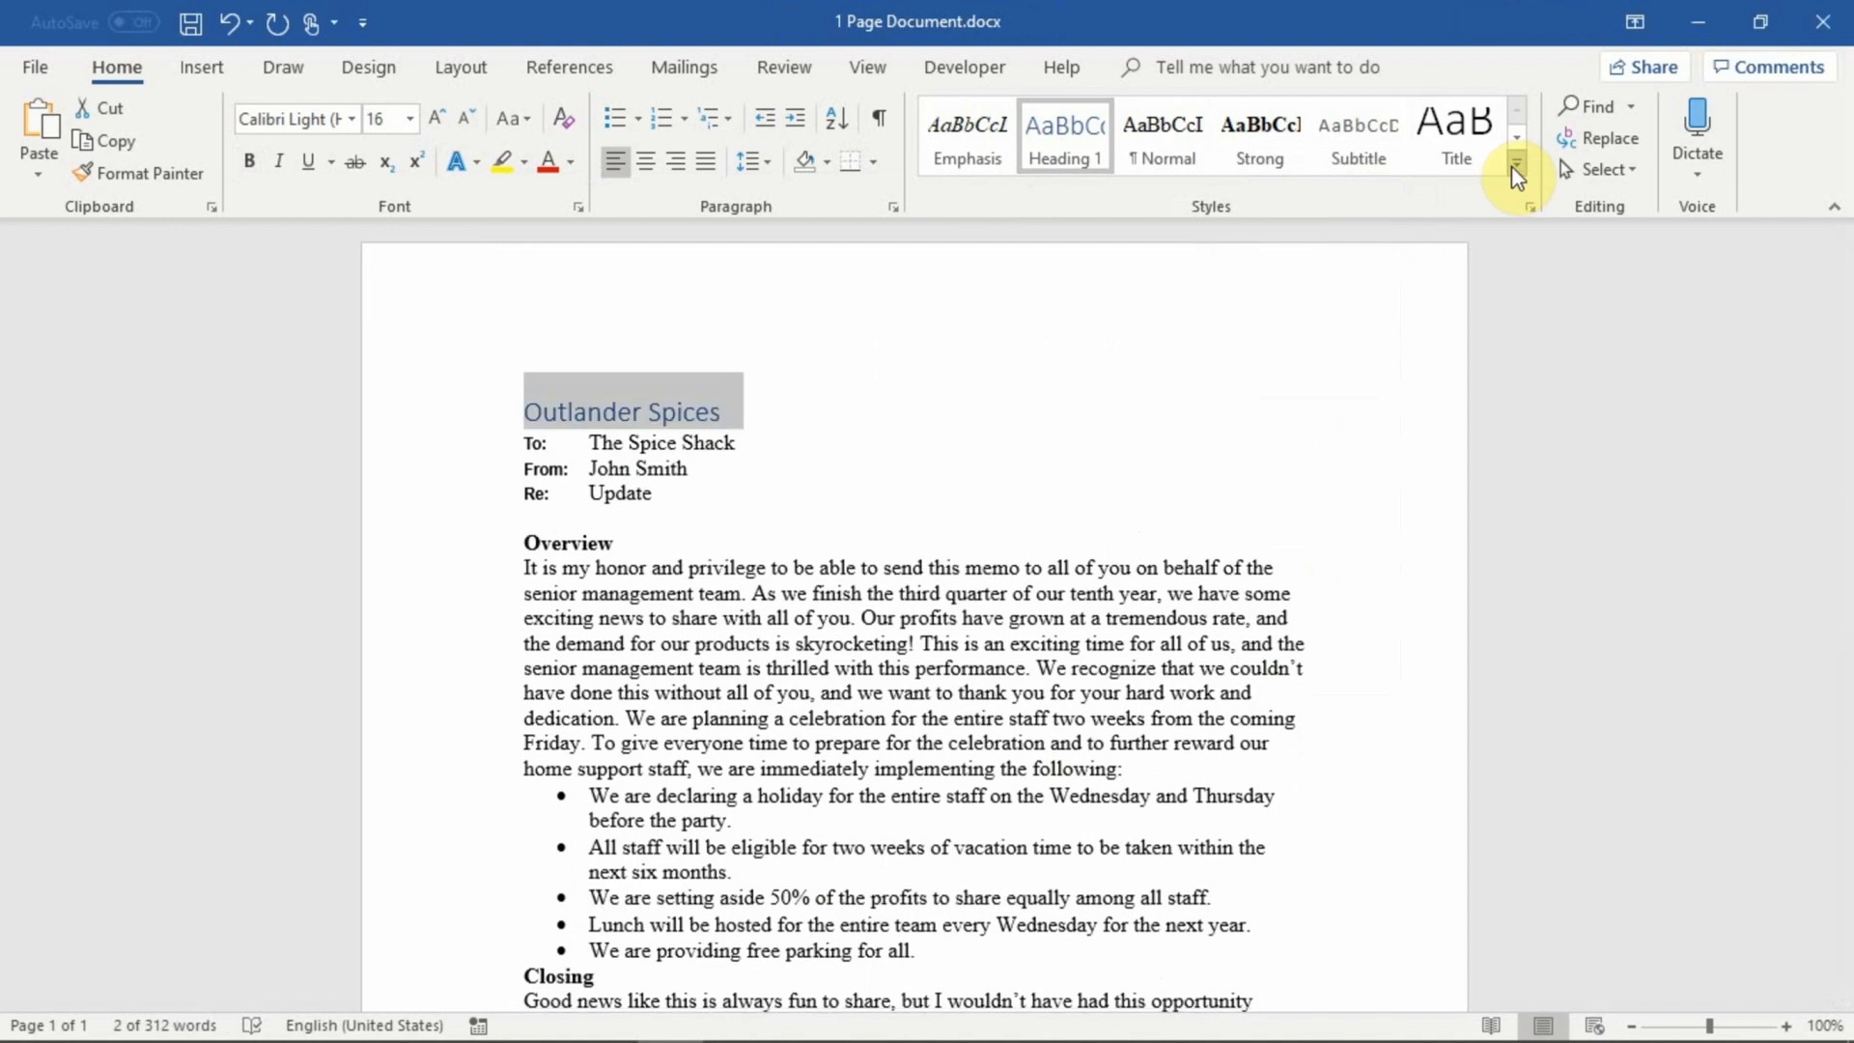
click(1517, 177)
click(1132, 493)
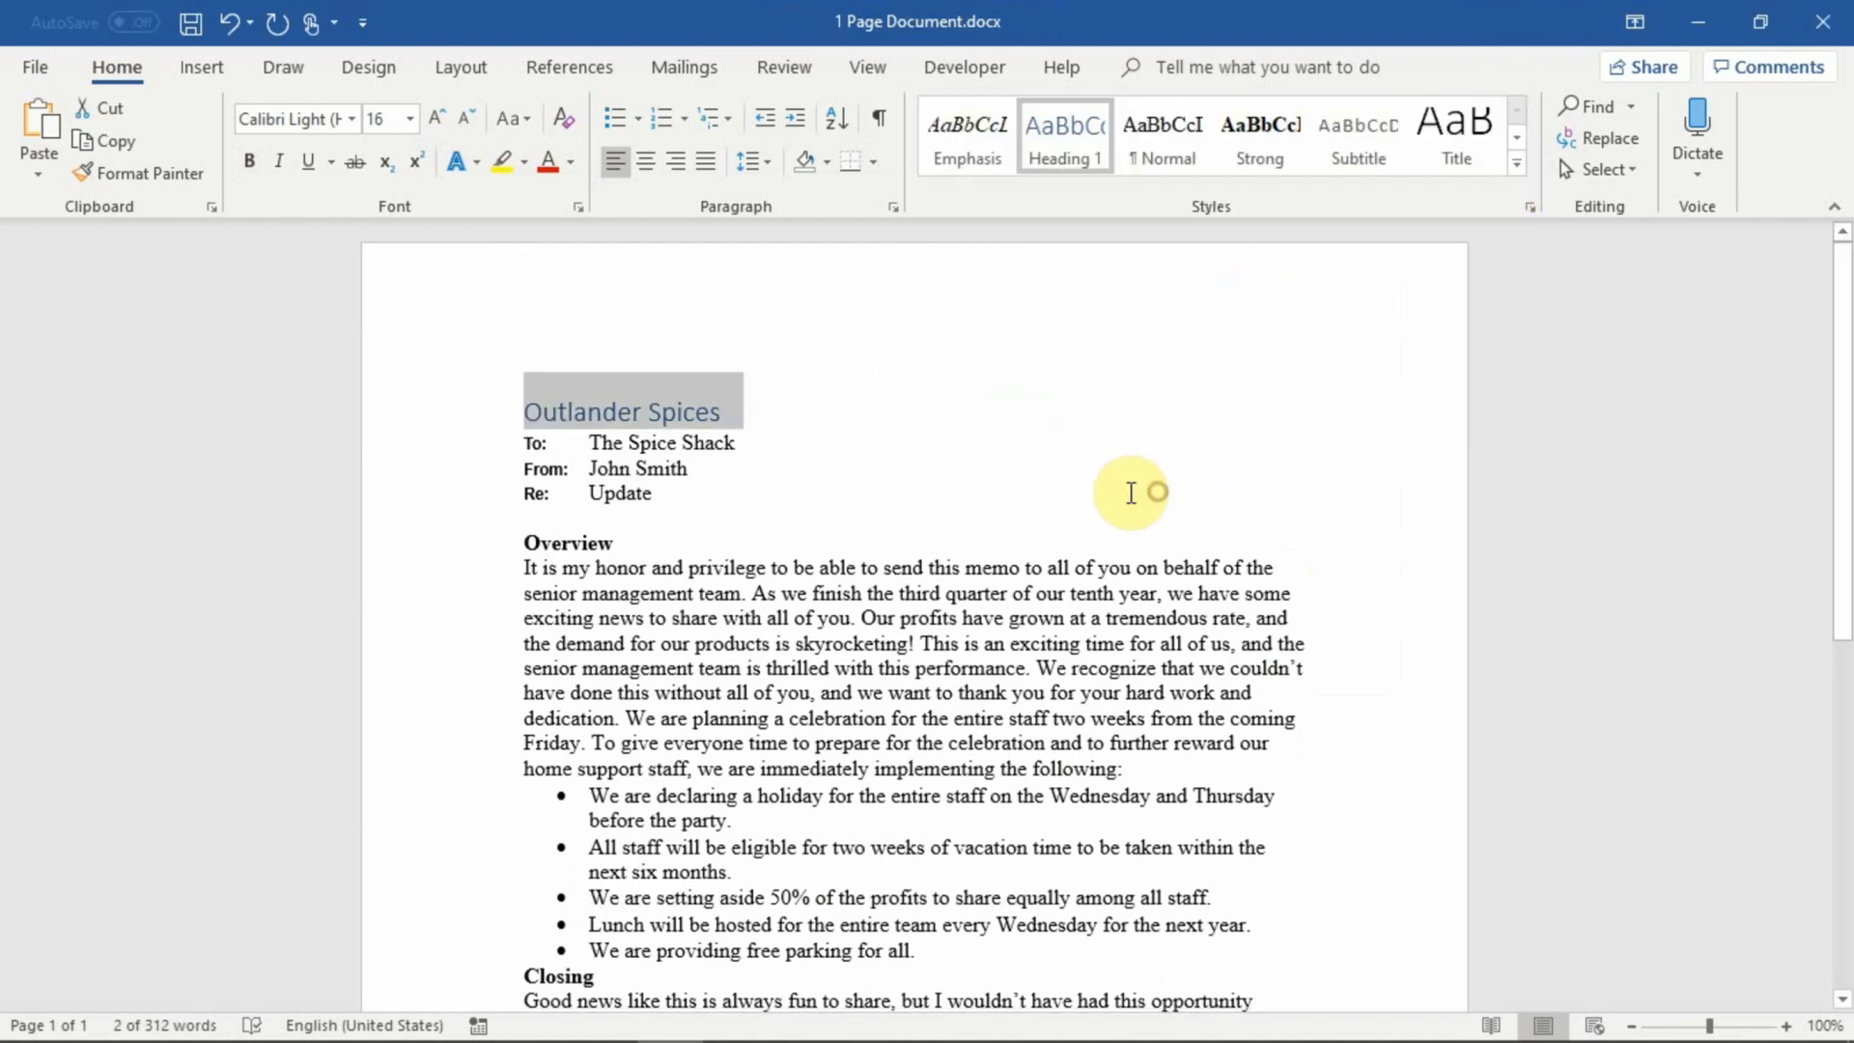
Apply the Heading 1 style to the "Overview" heading.
click(615, 544)
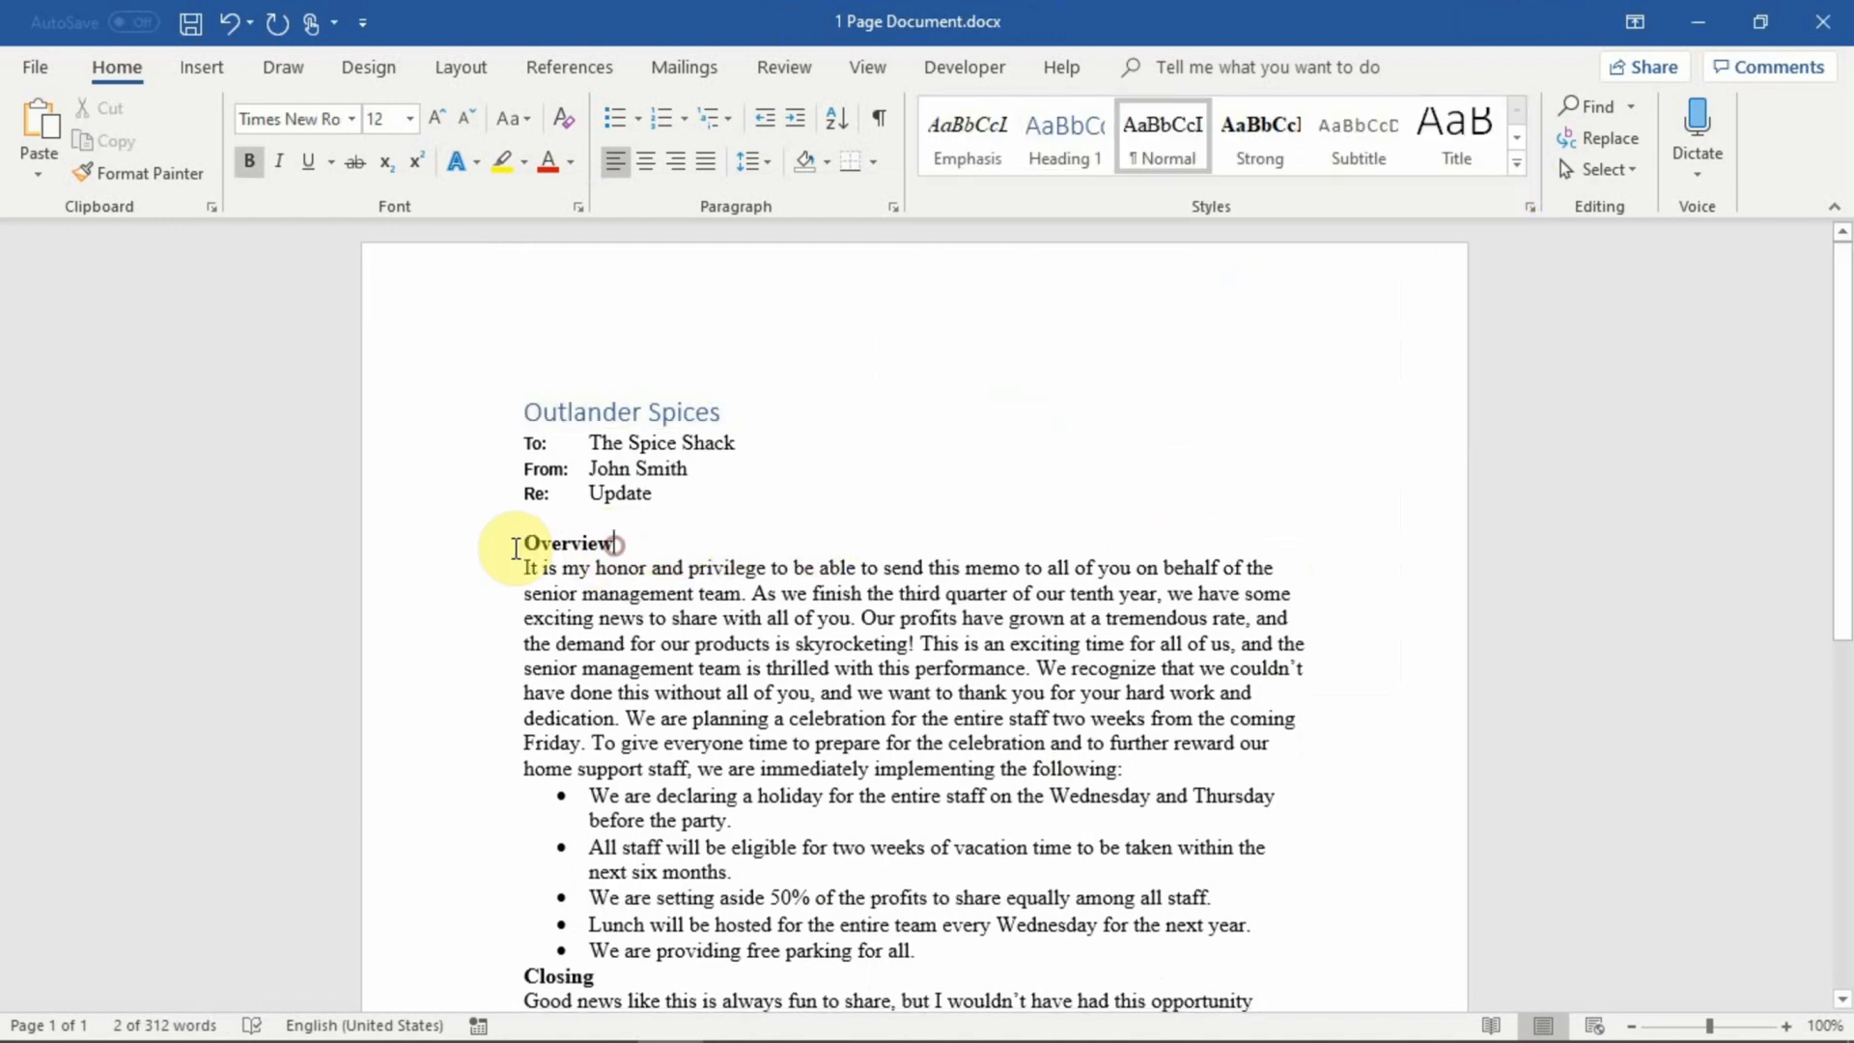
double_click(517, 547)
click(1063, 136)
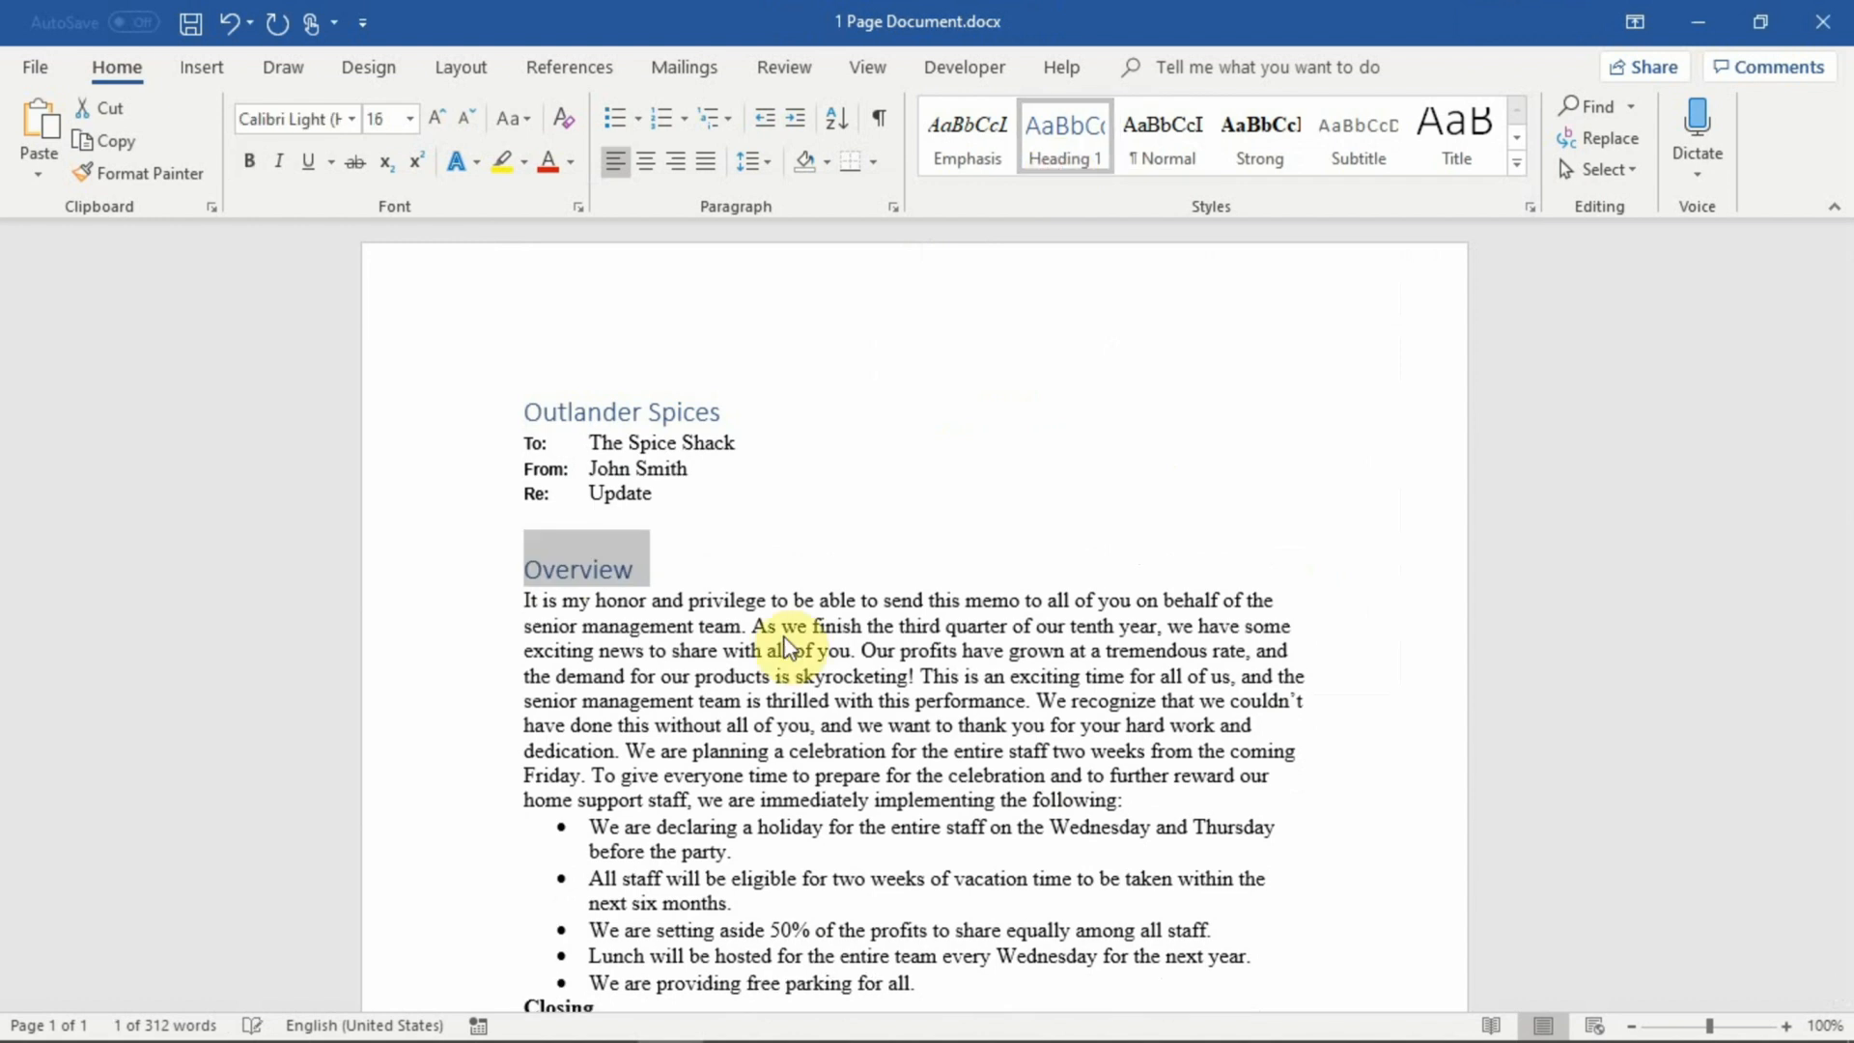
click(731, 750)
Apply the Heading 1 style to the "Closing" heading below the bulleted list.
scroll(730, 397, down, 5)
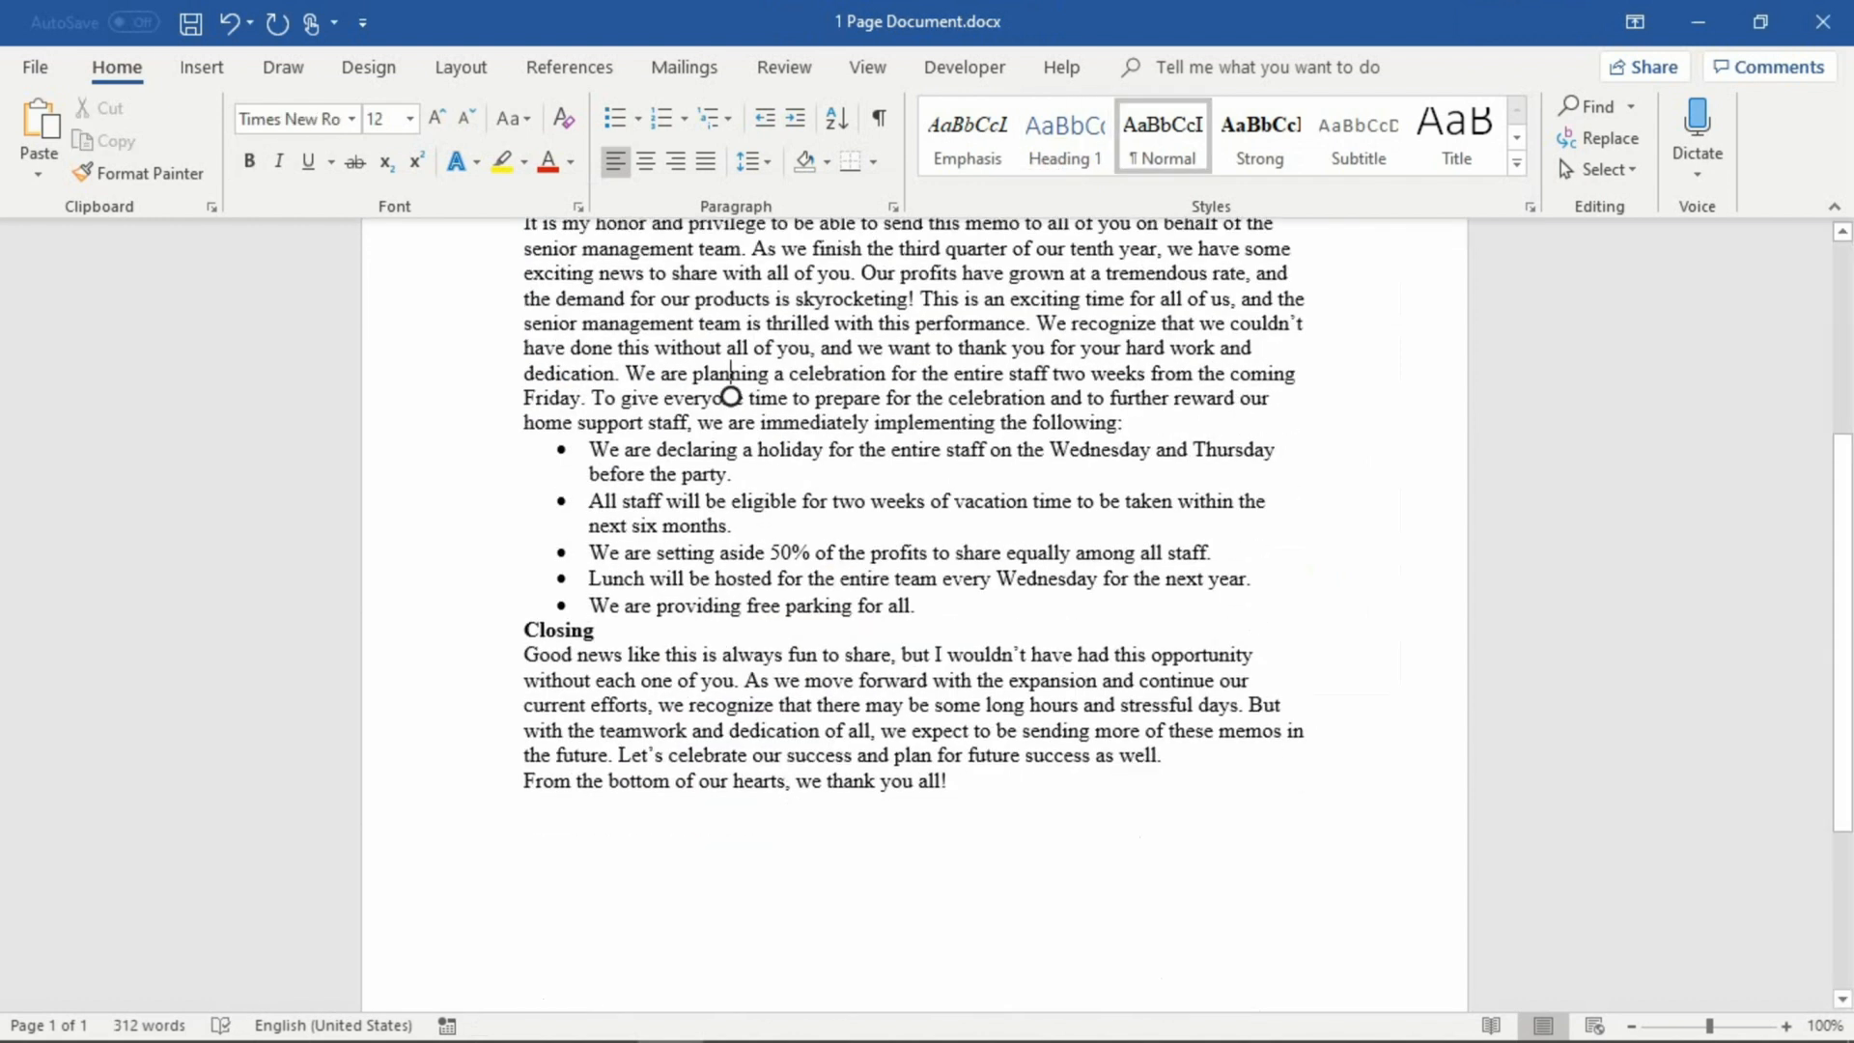
double_click(529, 632)
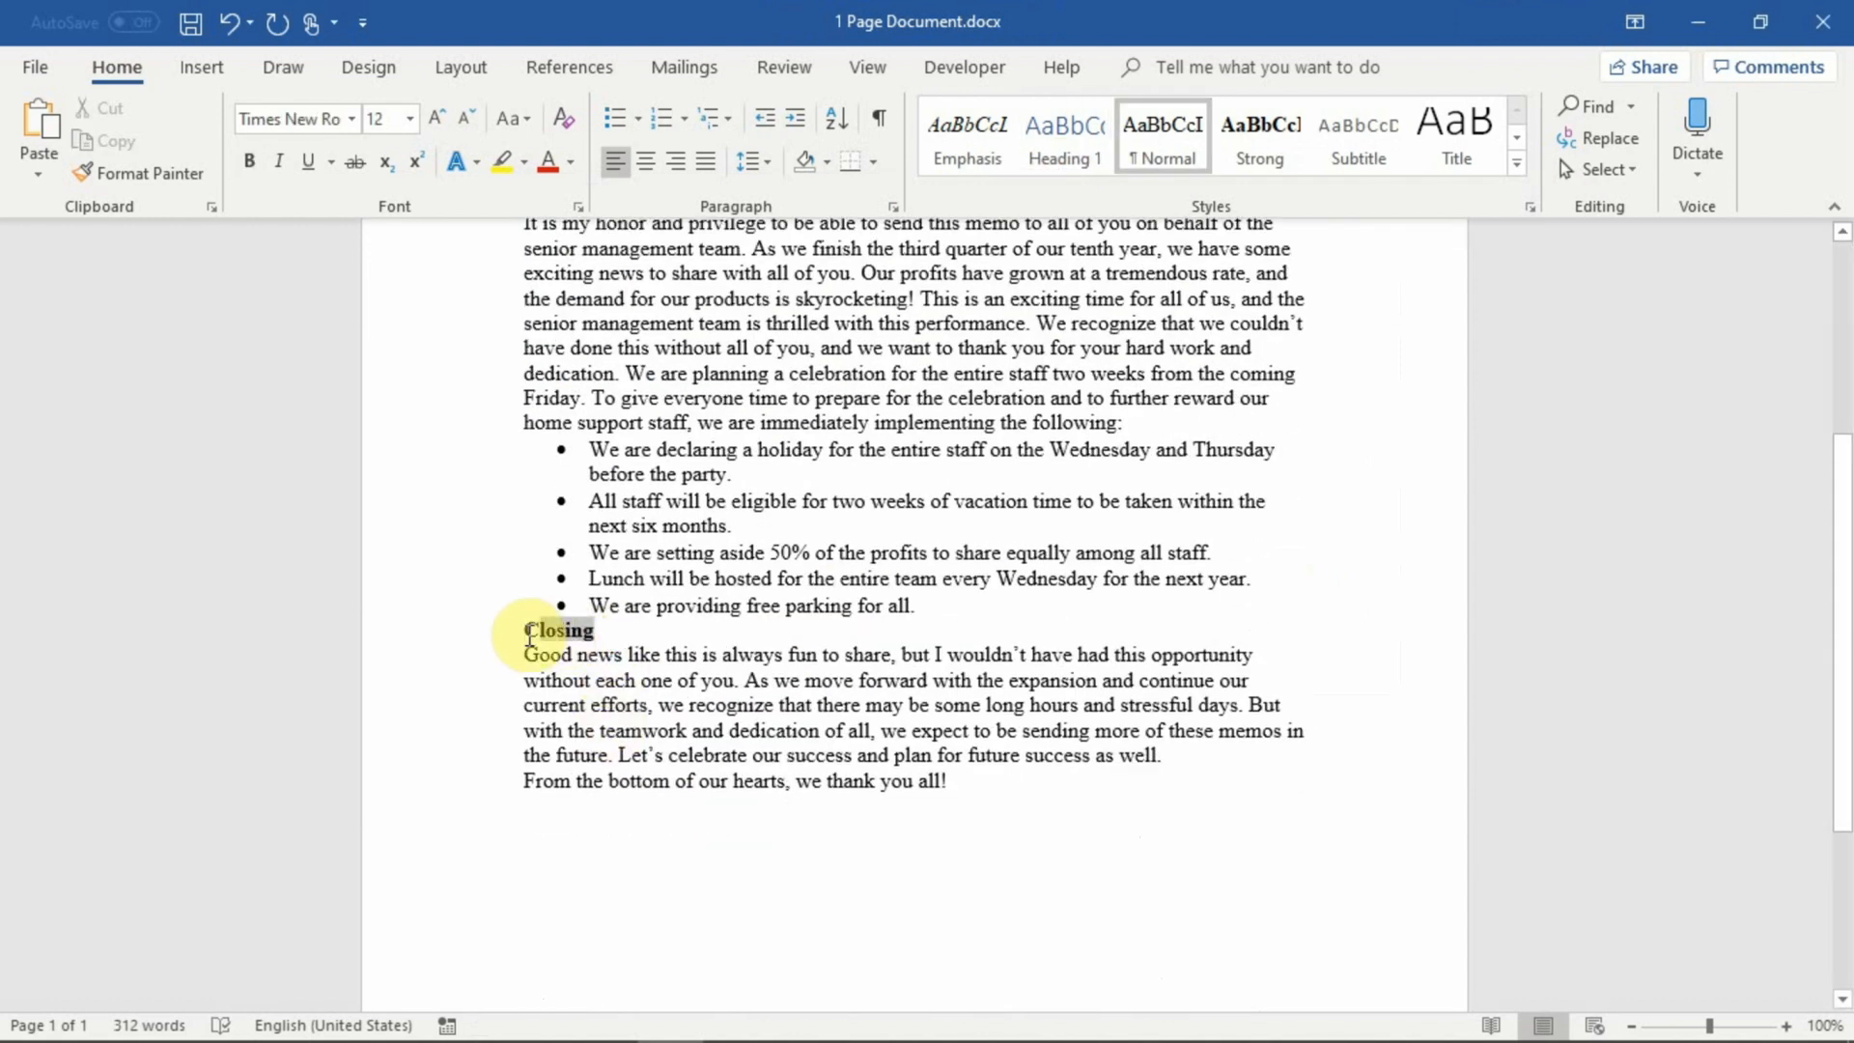
click(1027, 167)
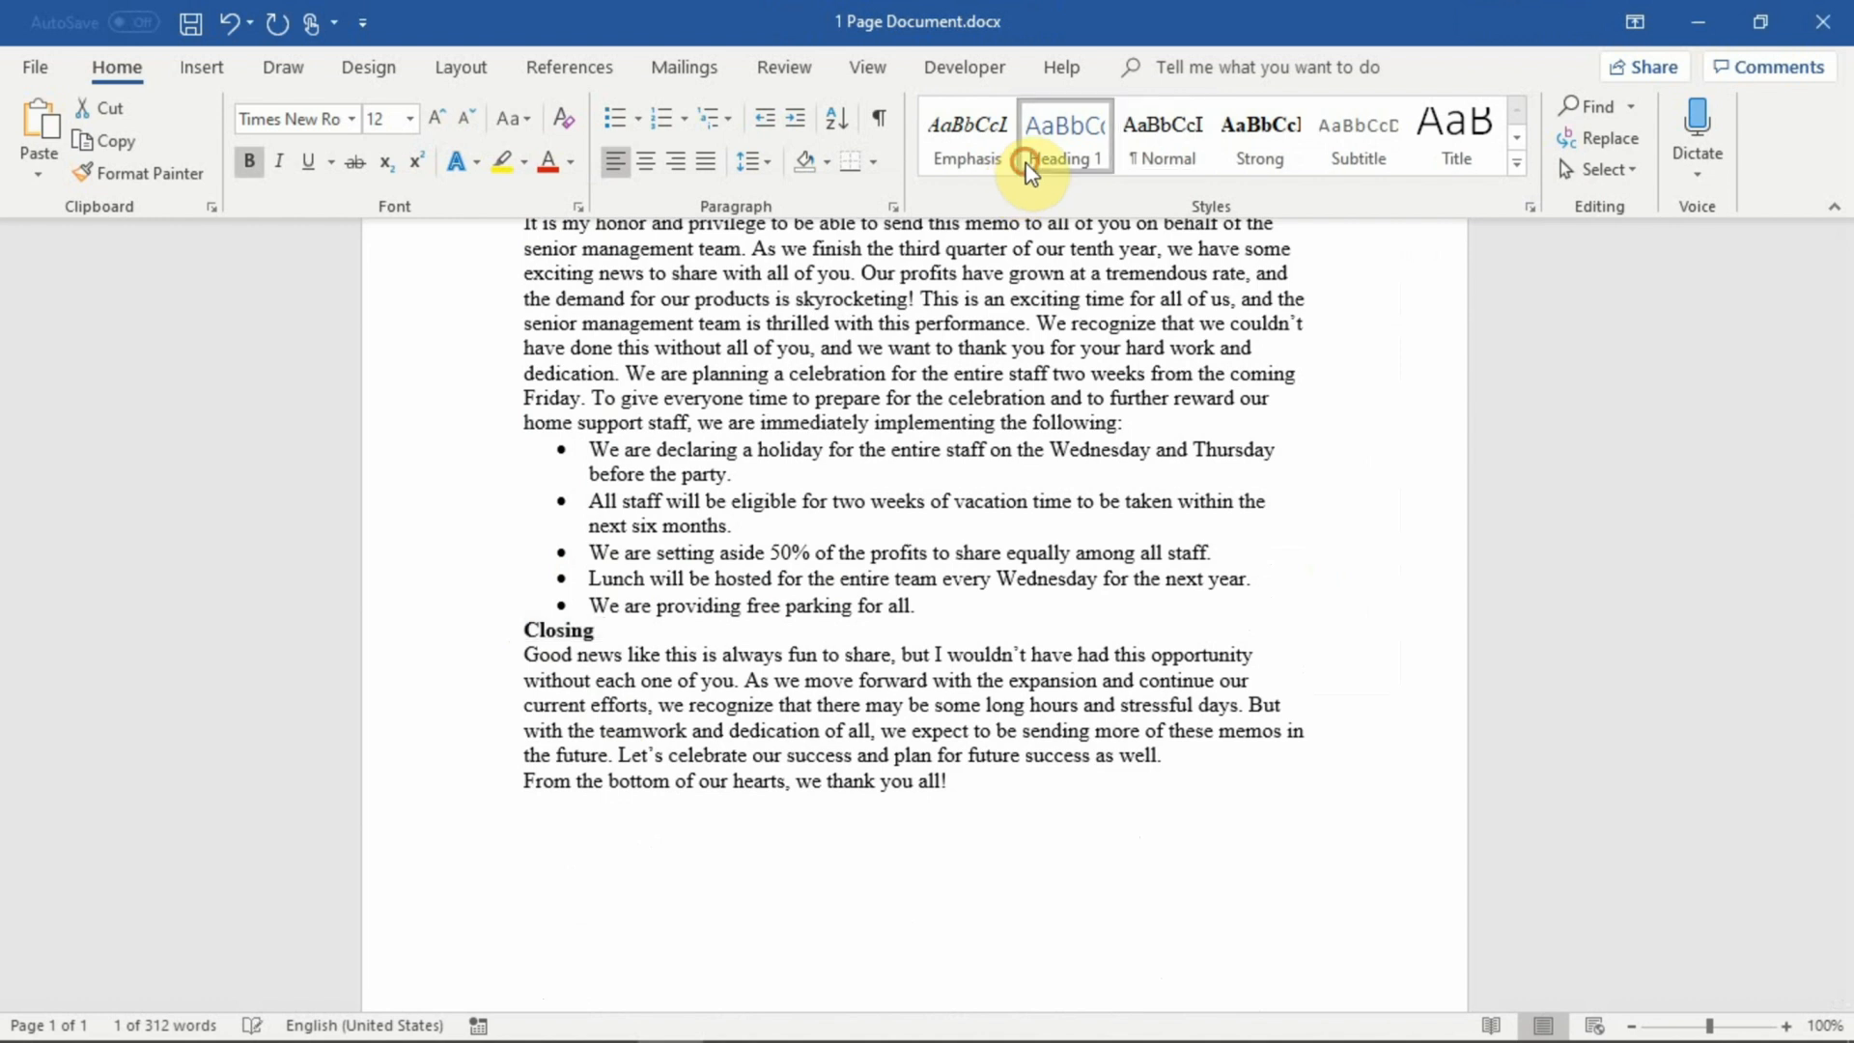
click(826, 472)
Add a blank line above the "Outlander Spices" heading and insert the Automatic Table 1 table of contents there.
scroll(826, 472, up, 5)
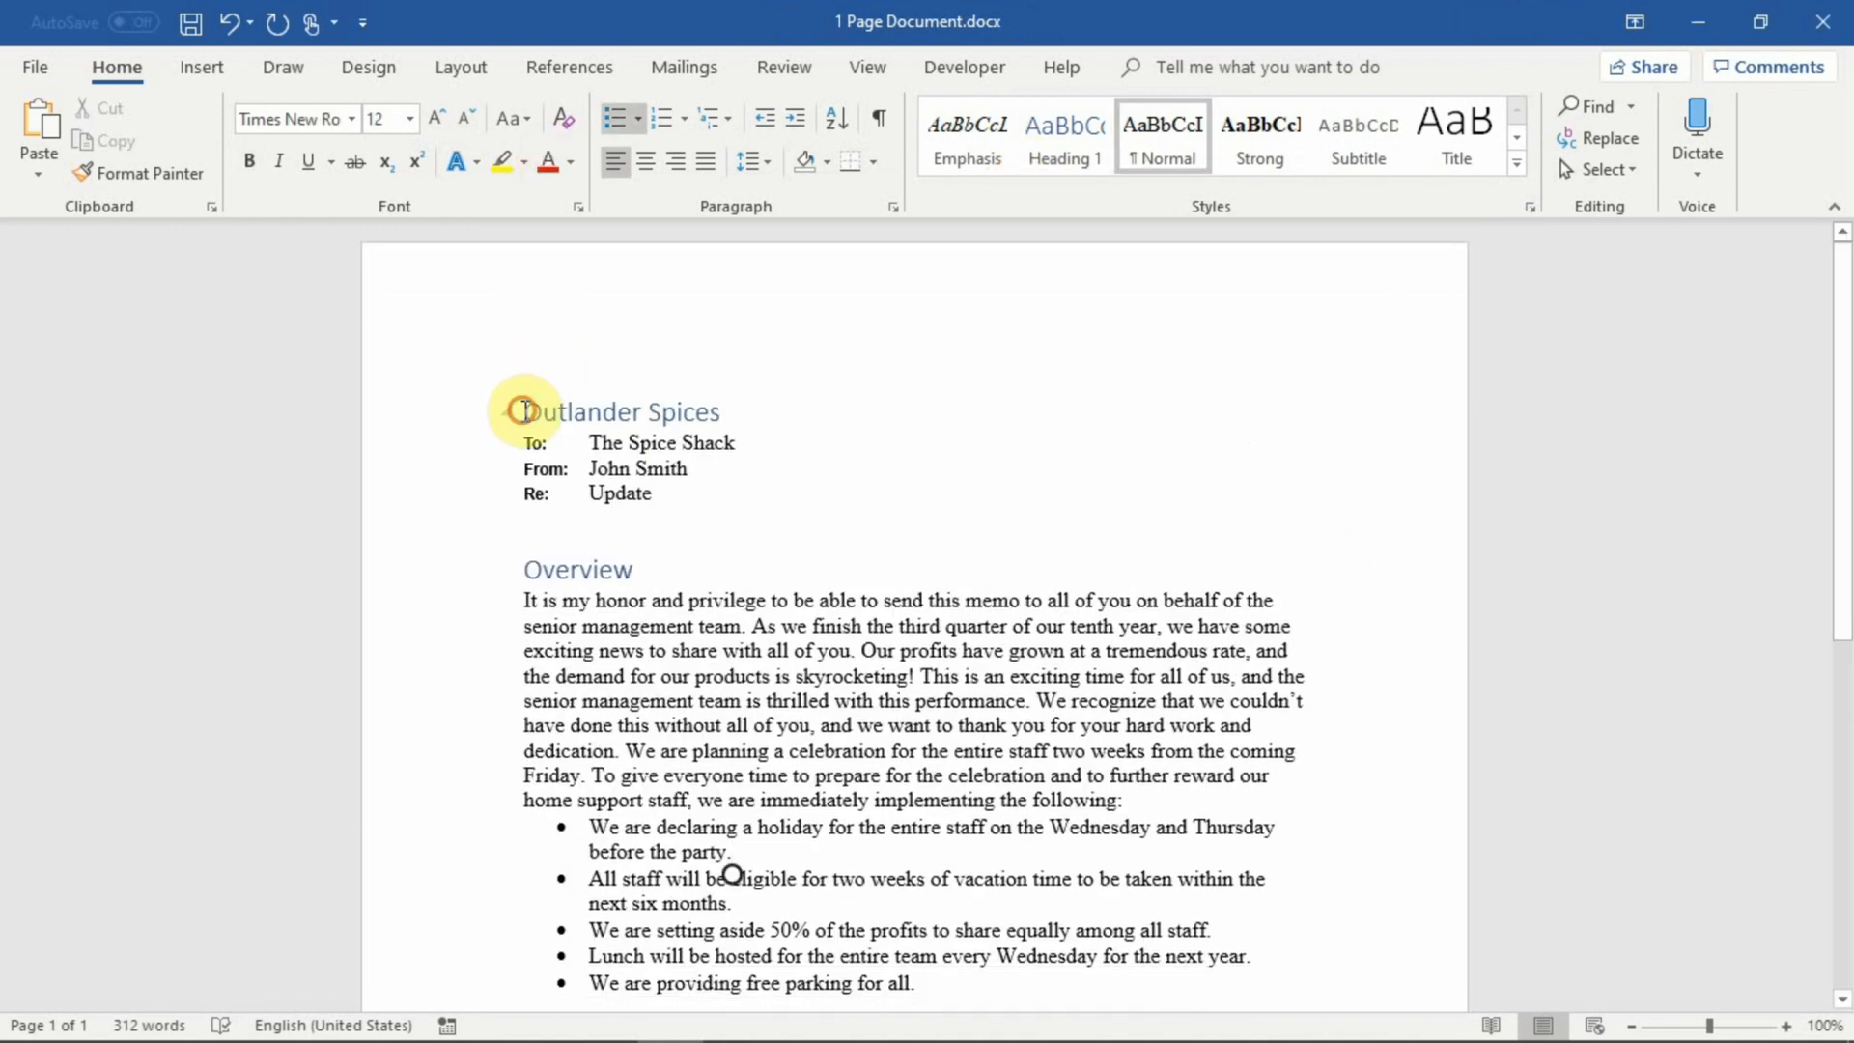
click(523, 410)
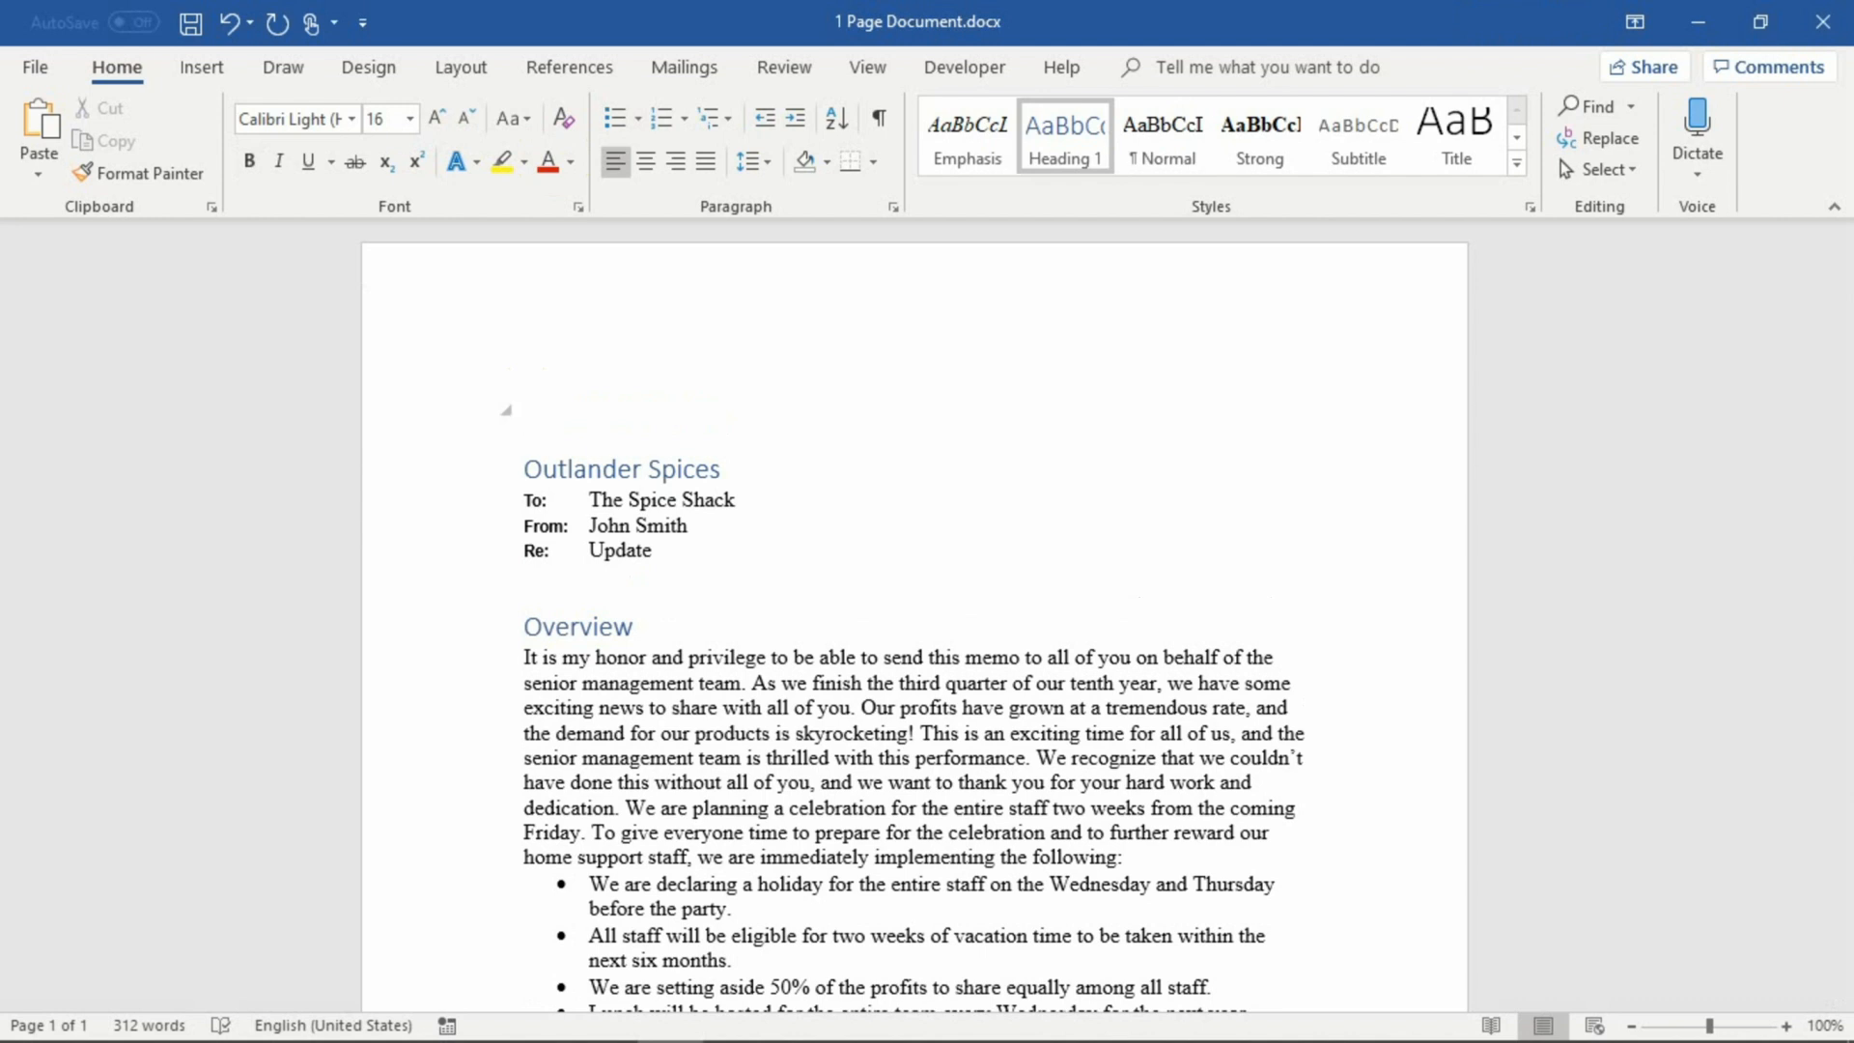
click(526, 69)
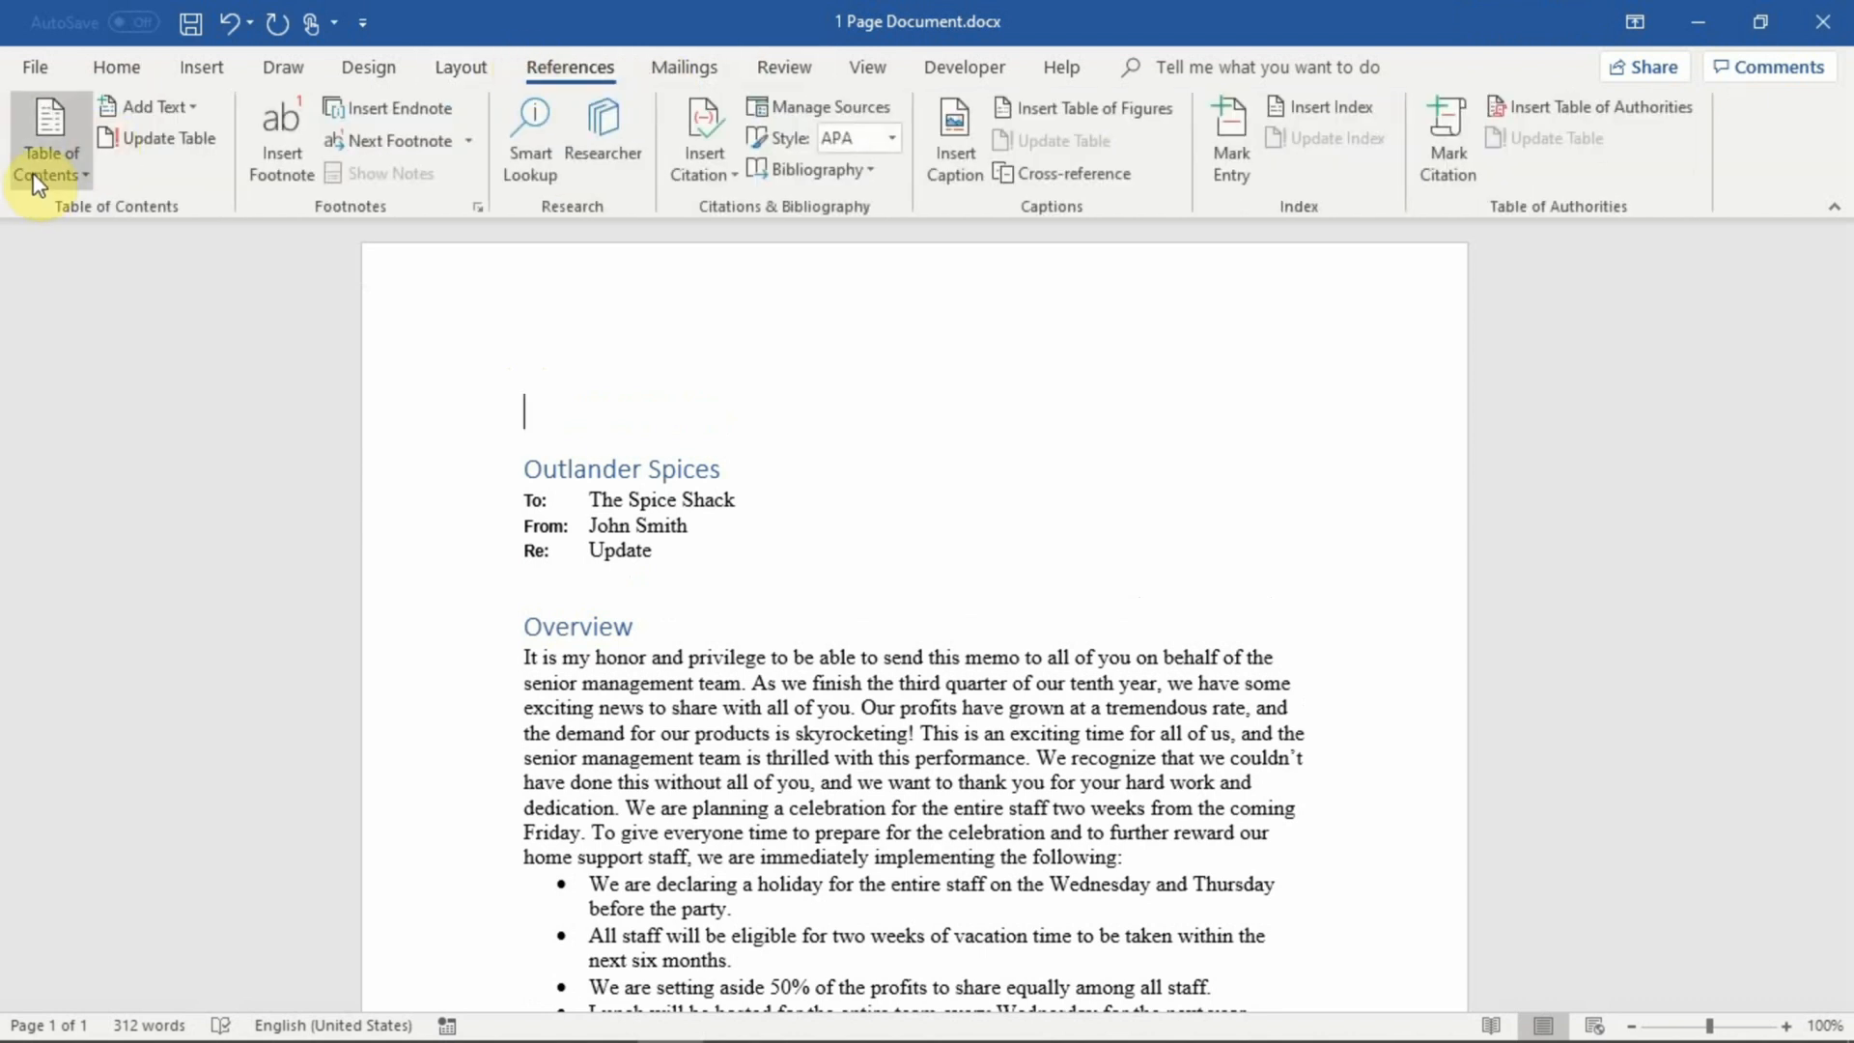
click(38, 174)
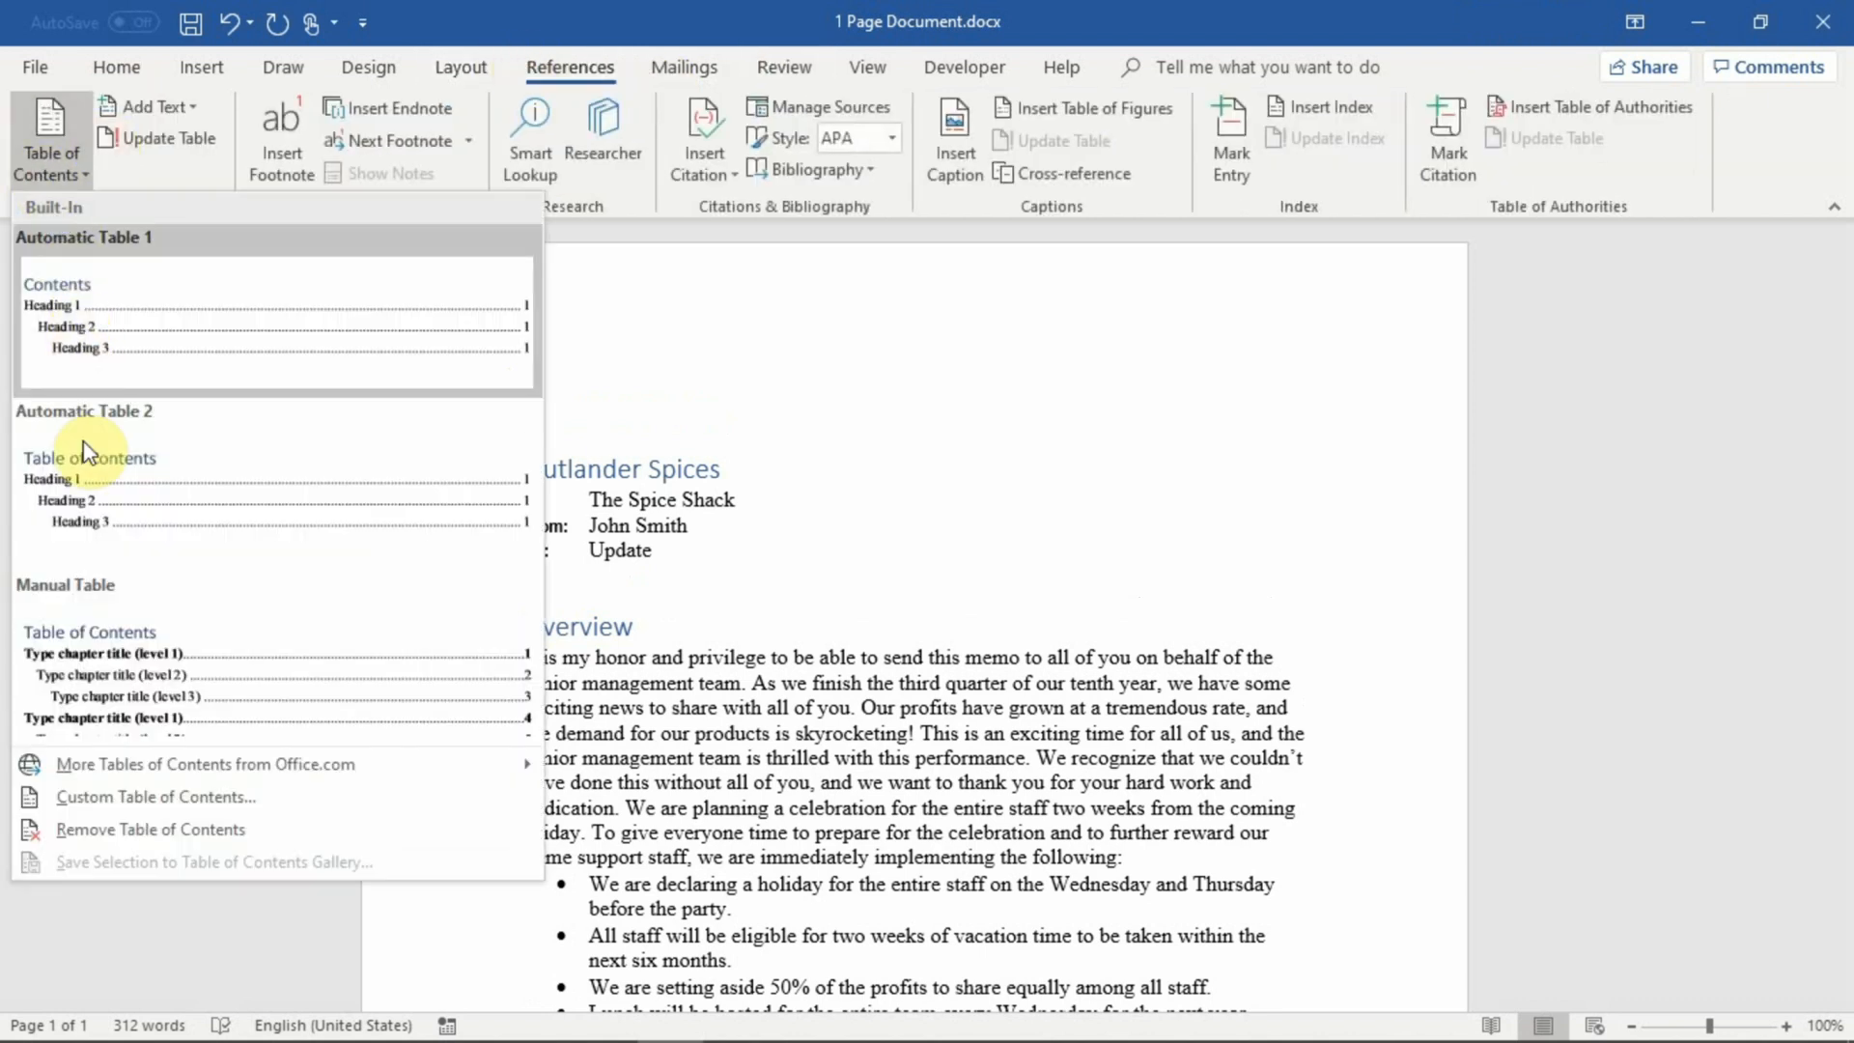
click(104, 380)
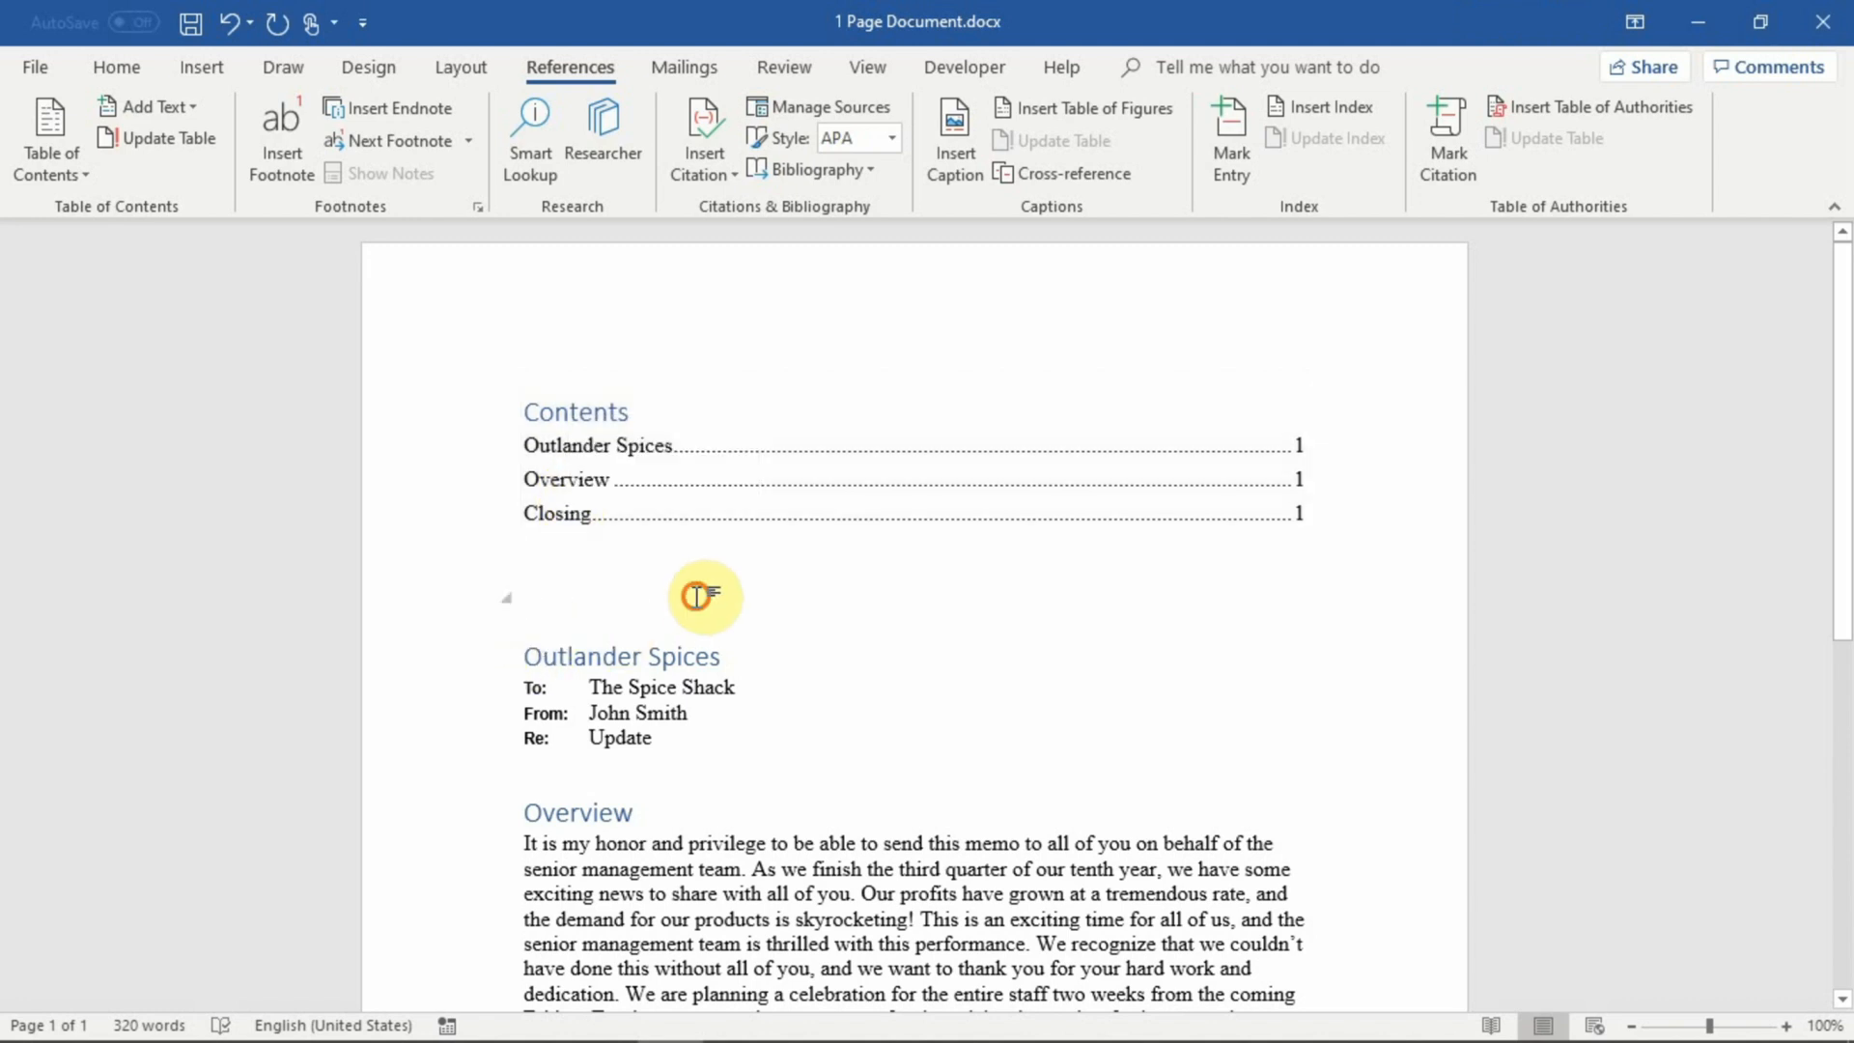
Collapse the text under the "Outlander Spices" heading and expand it again.
click(512, 657)
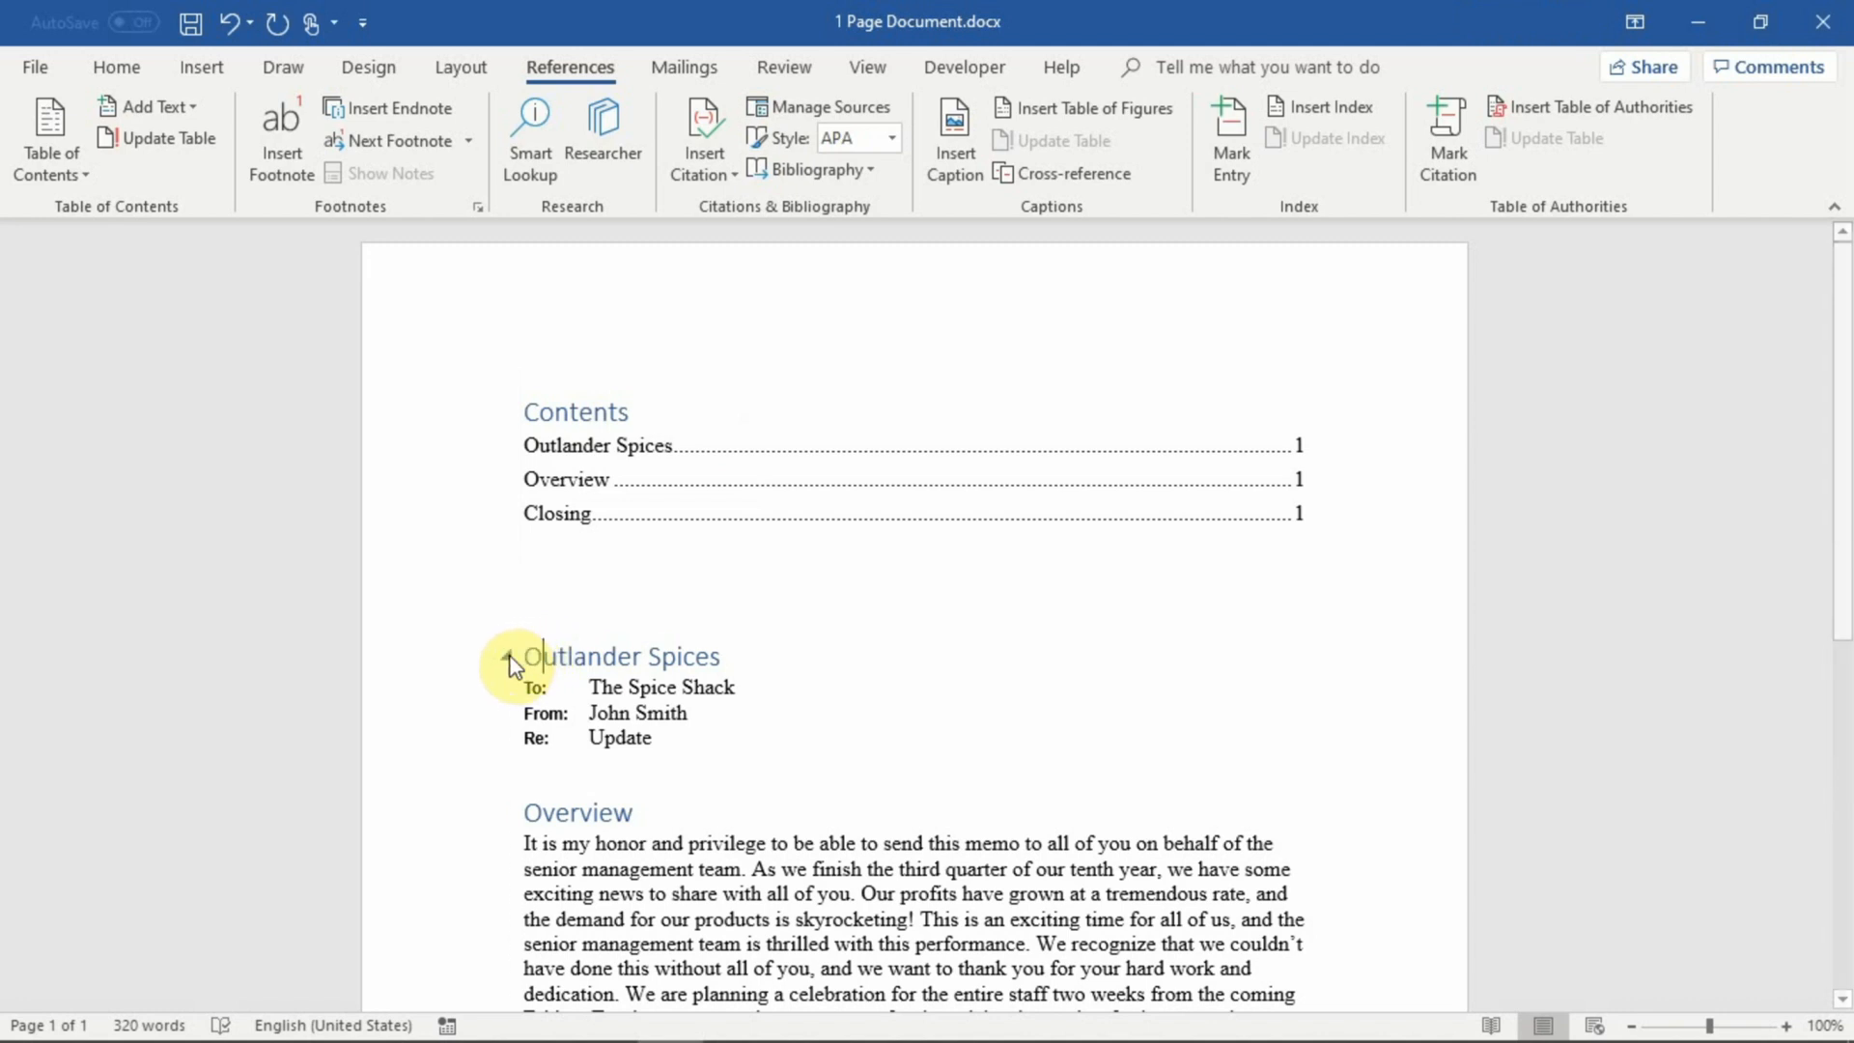
click(510, 657)
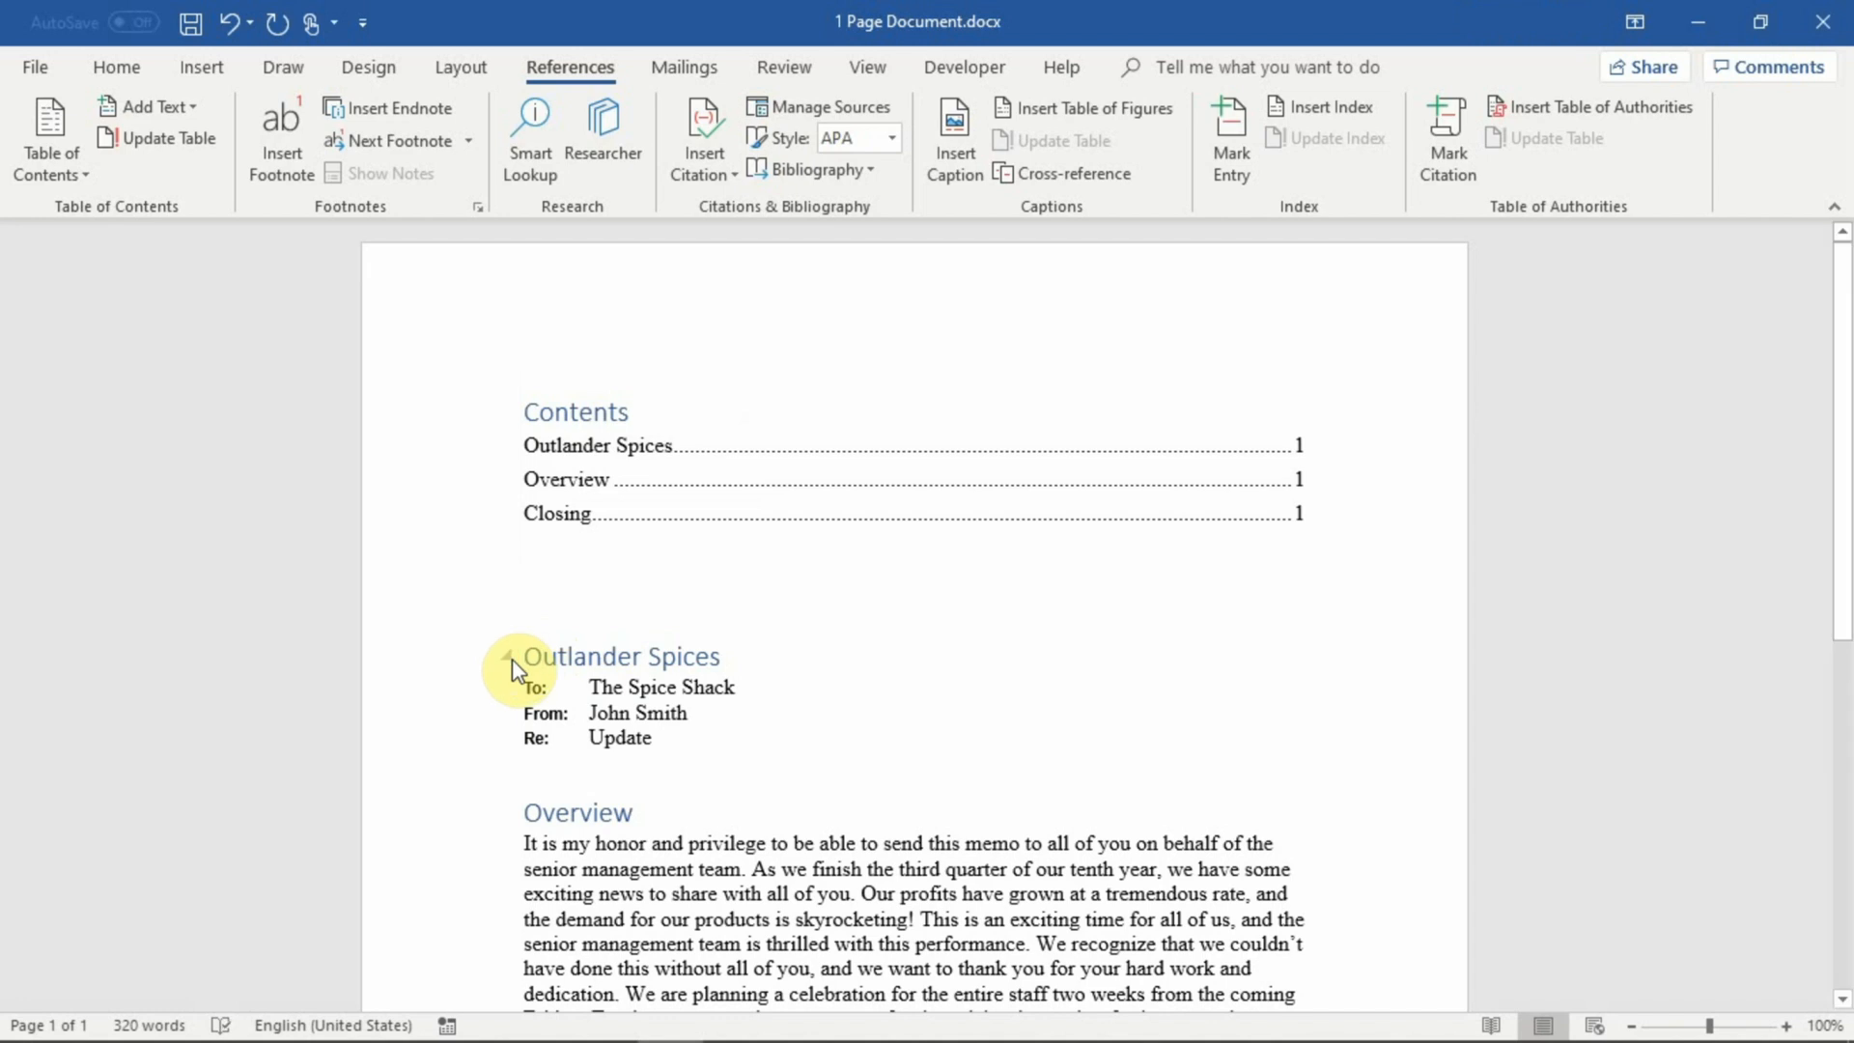
click(507, 659)
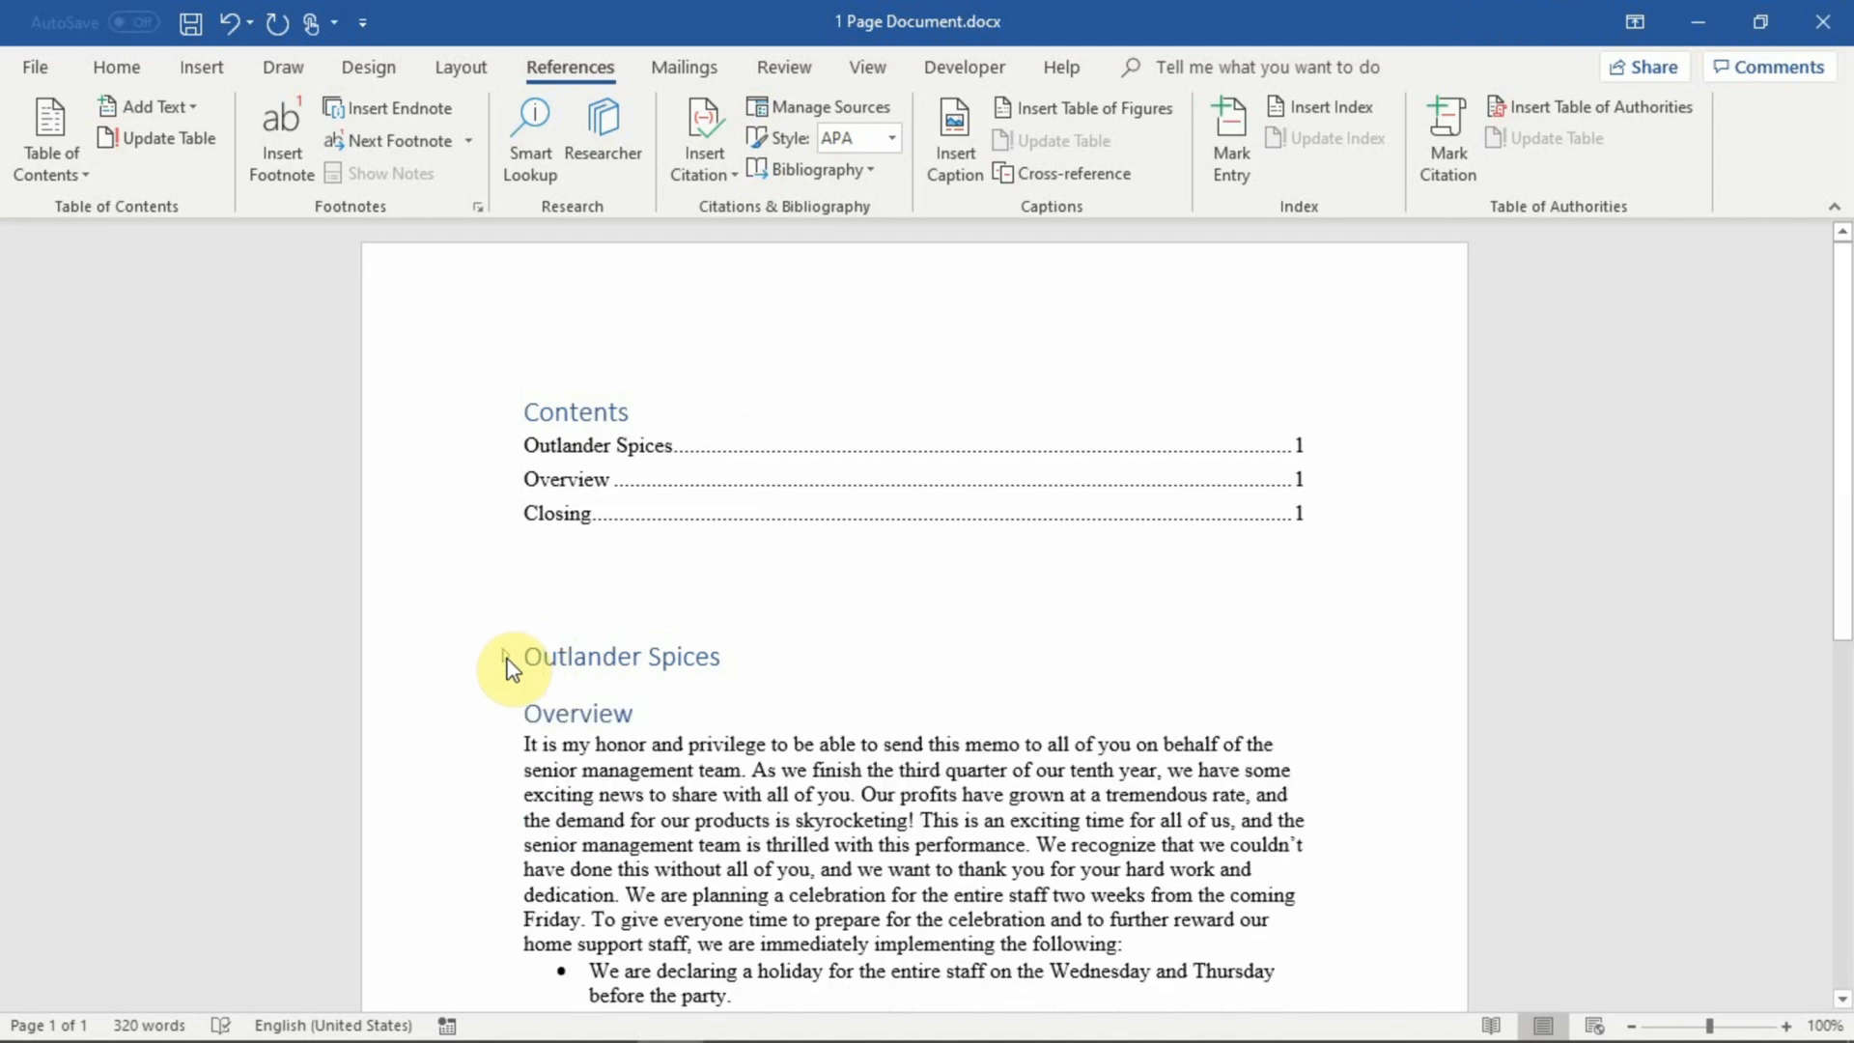
click(510, 664)
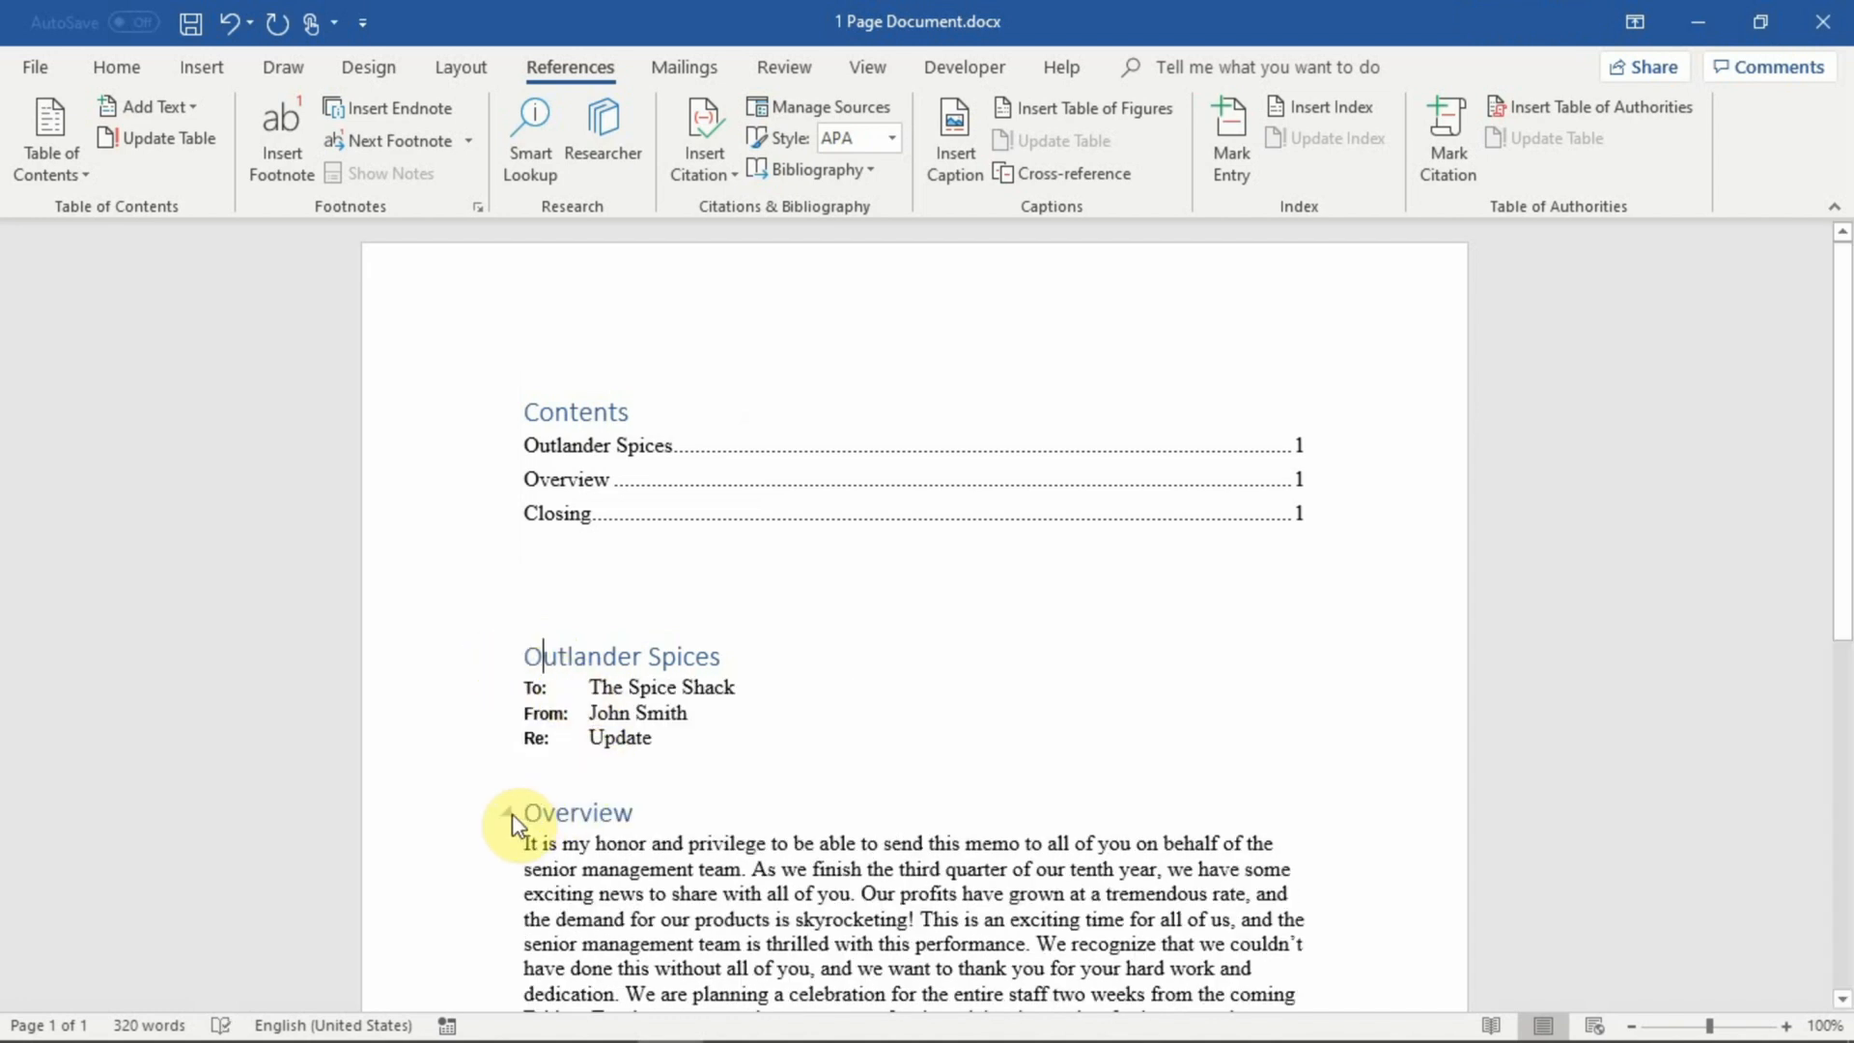
Collapse the text under the "Overview" and "Closing" headings, and expand both sections again.
click(505, 812)
click(506, 871)
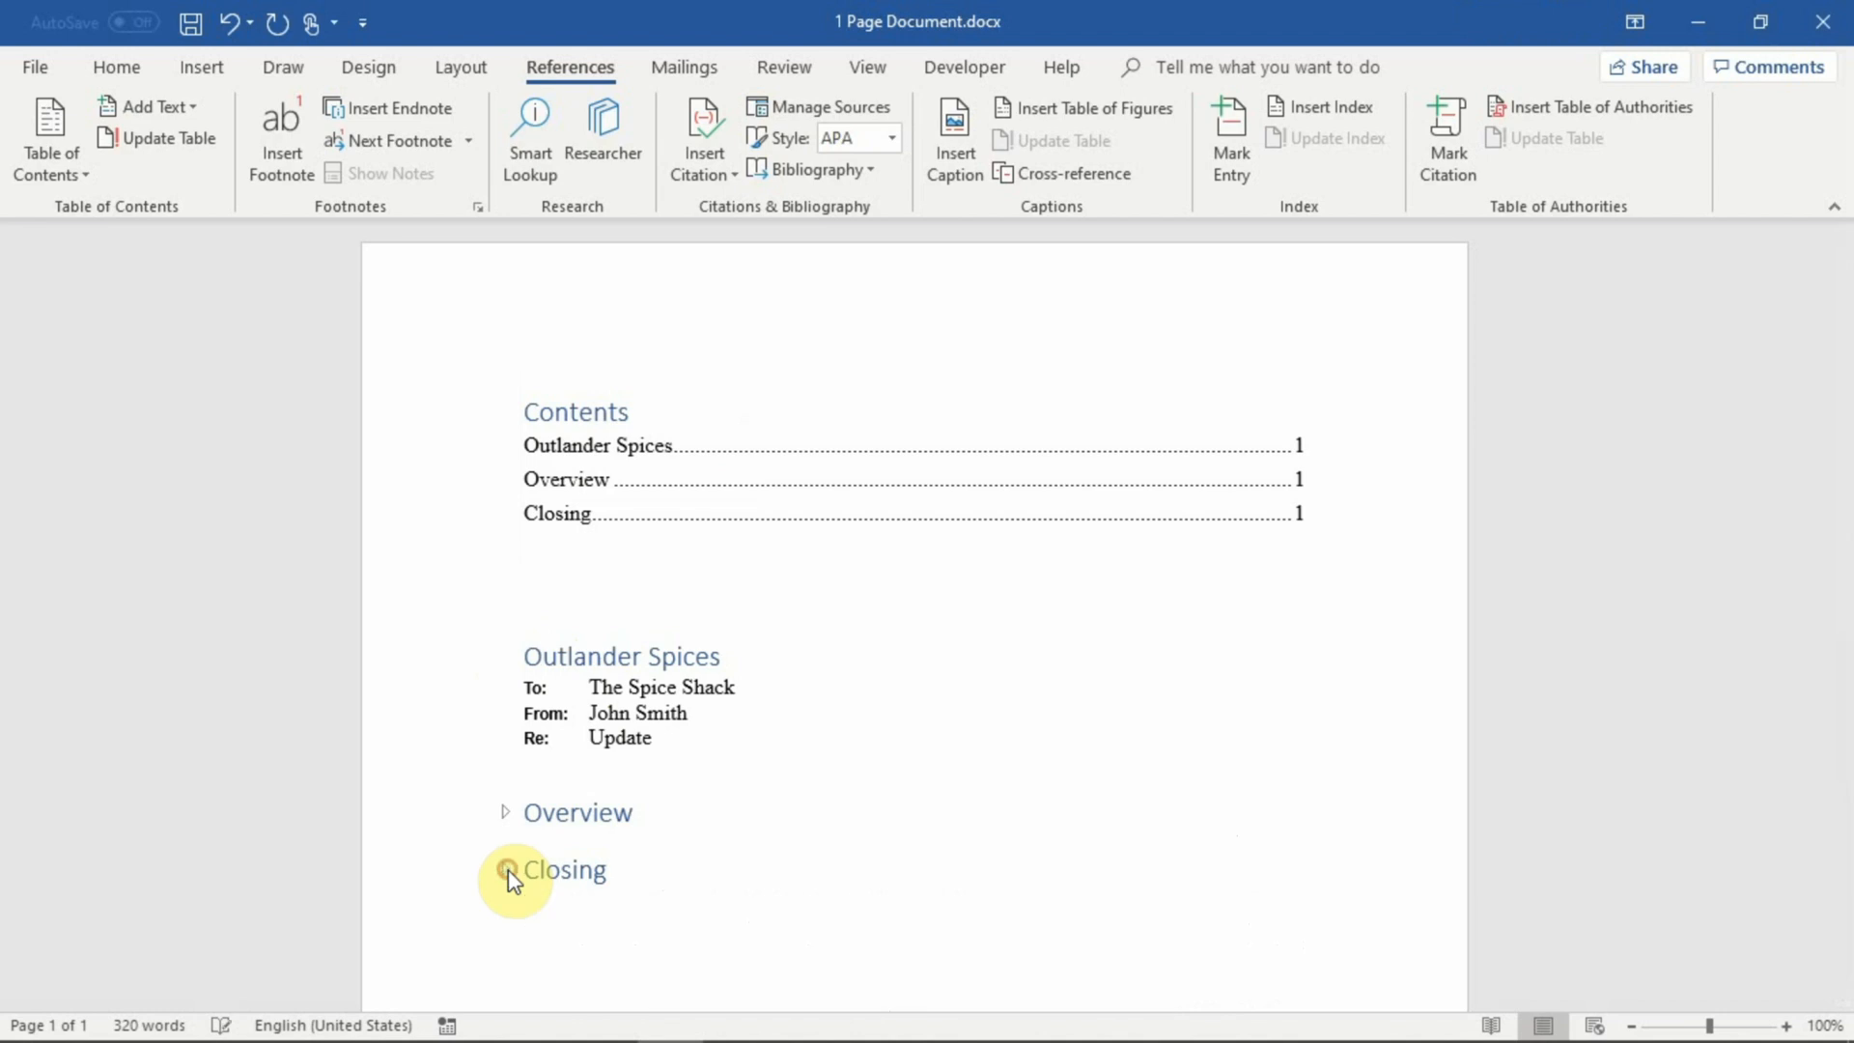
click(506, 813)
click(712, 758)
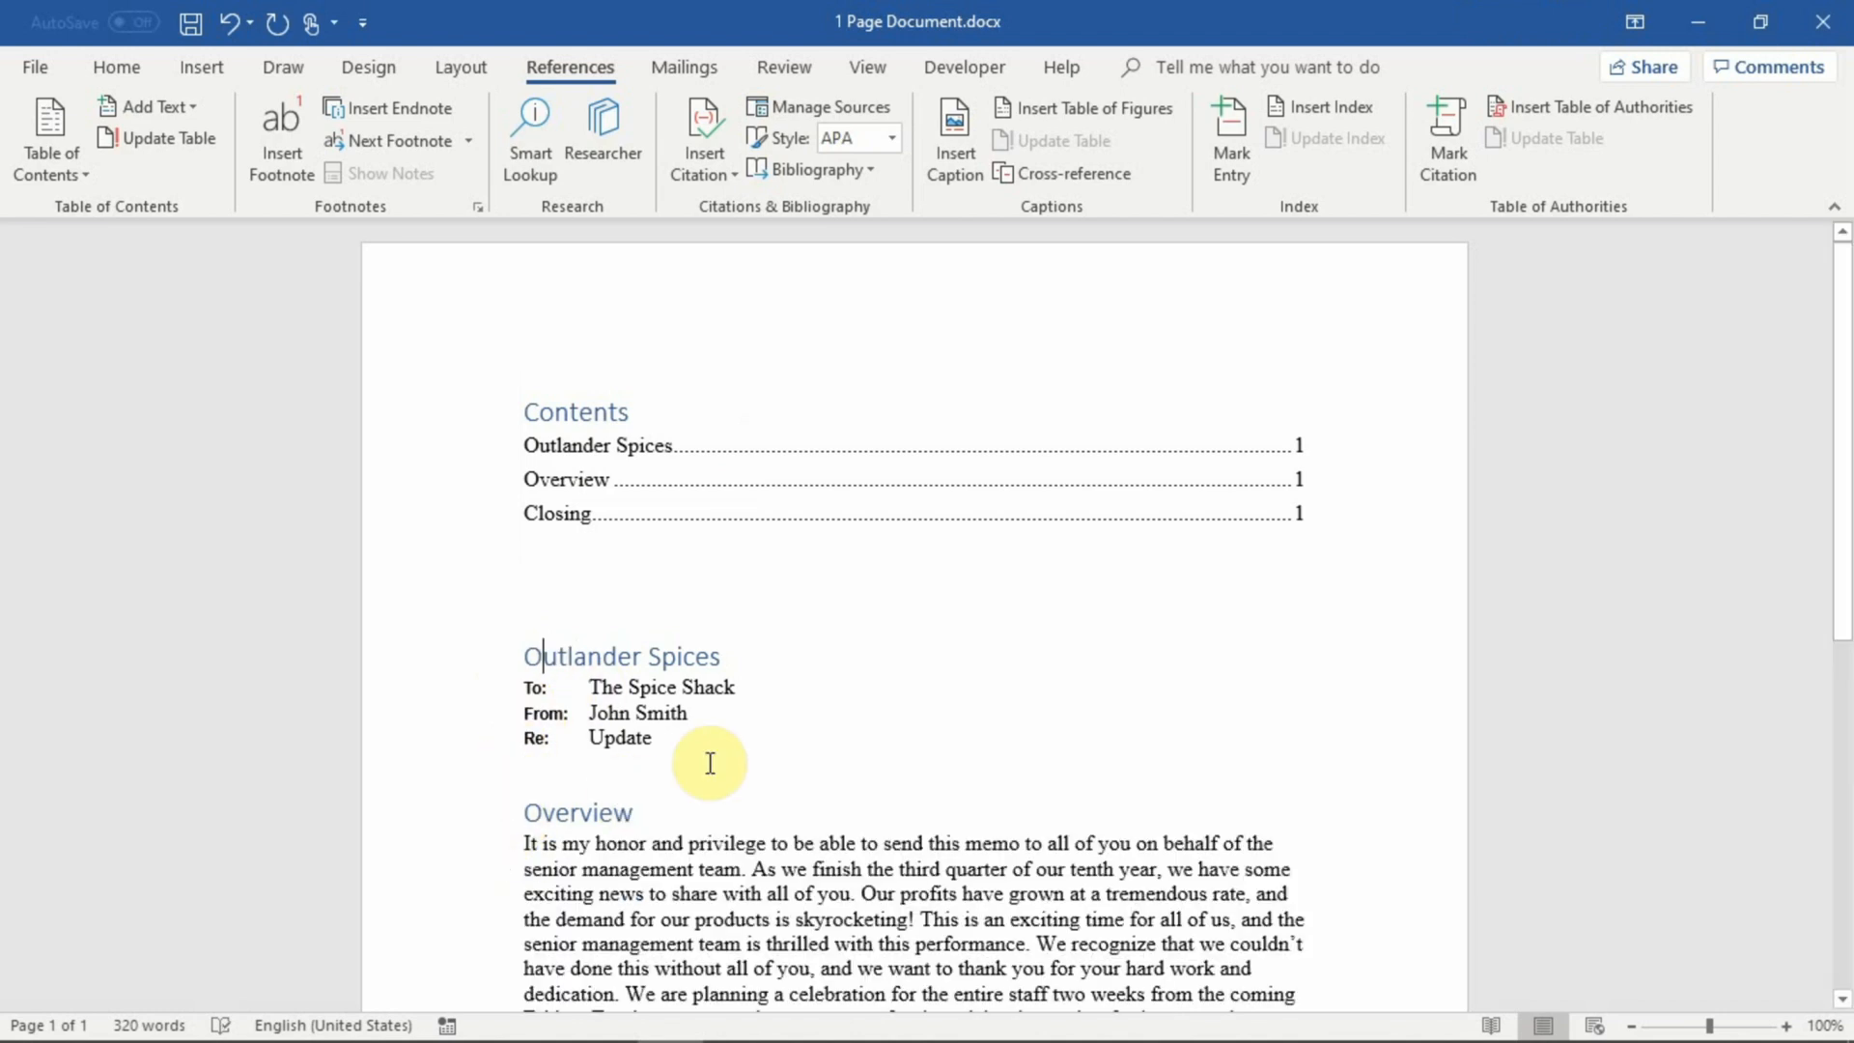
scroll(711, 758, down, 5)
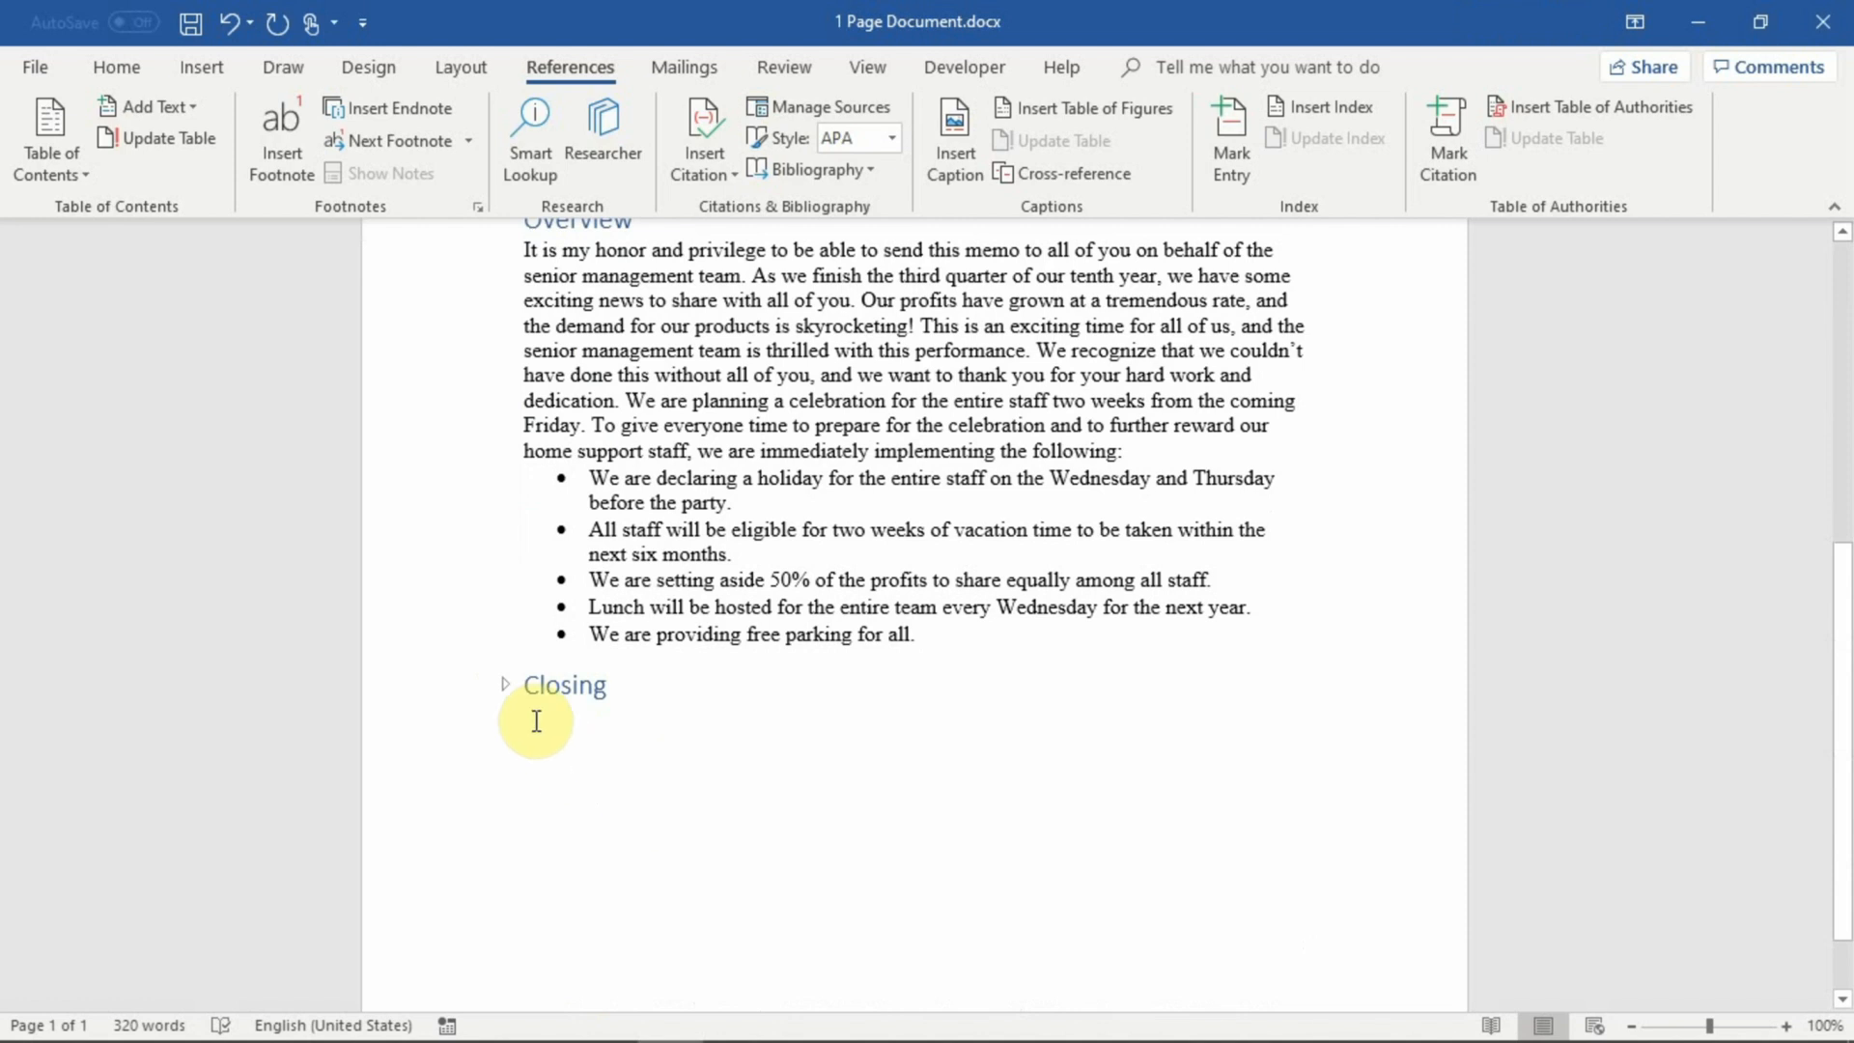
click(500, 689)
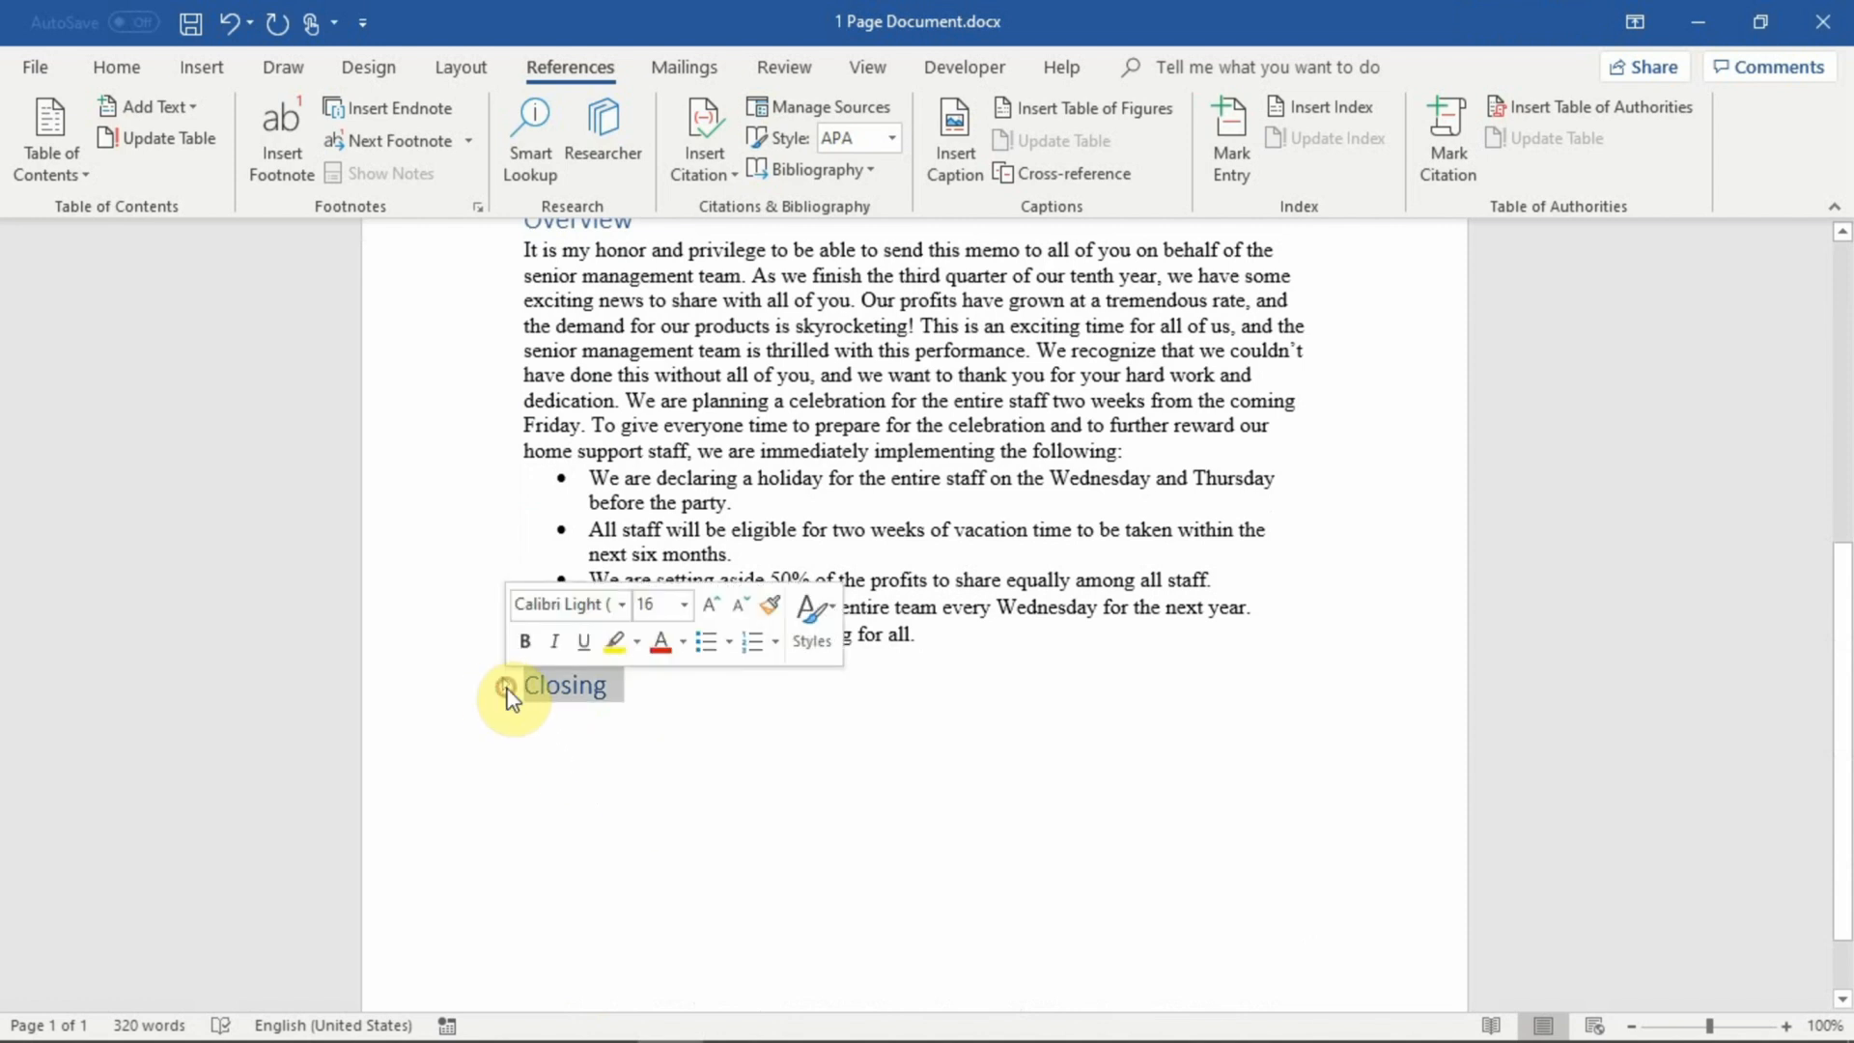
click(504, 687)
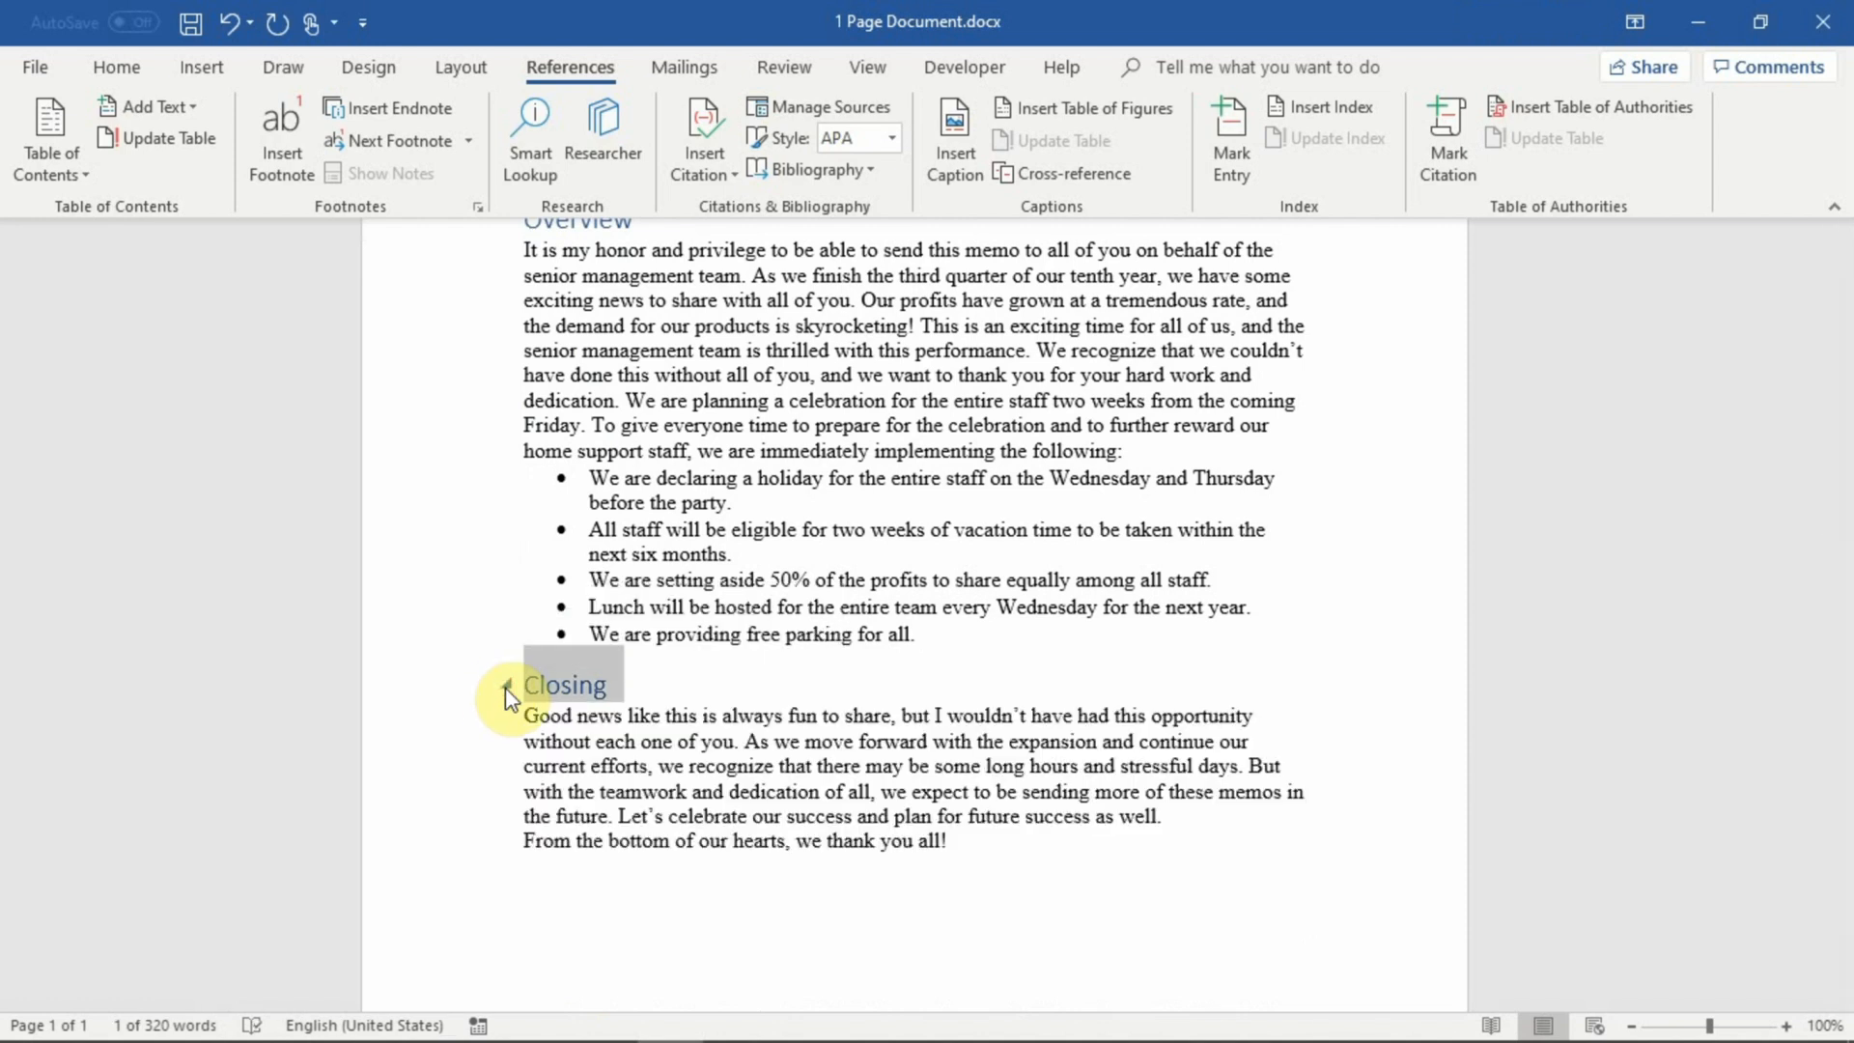
scroll(506, 692, up, 10)
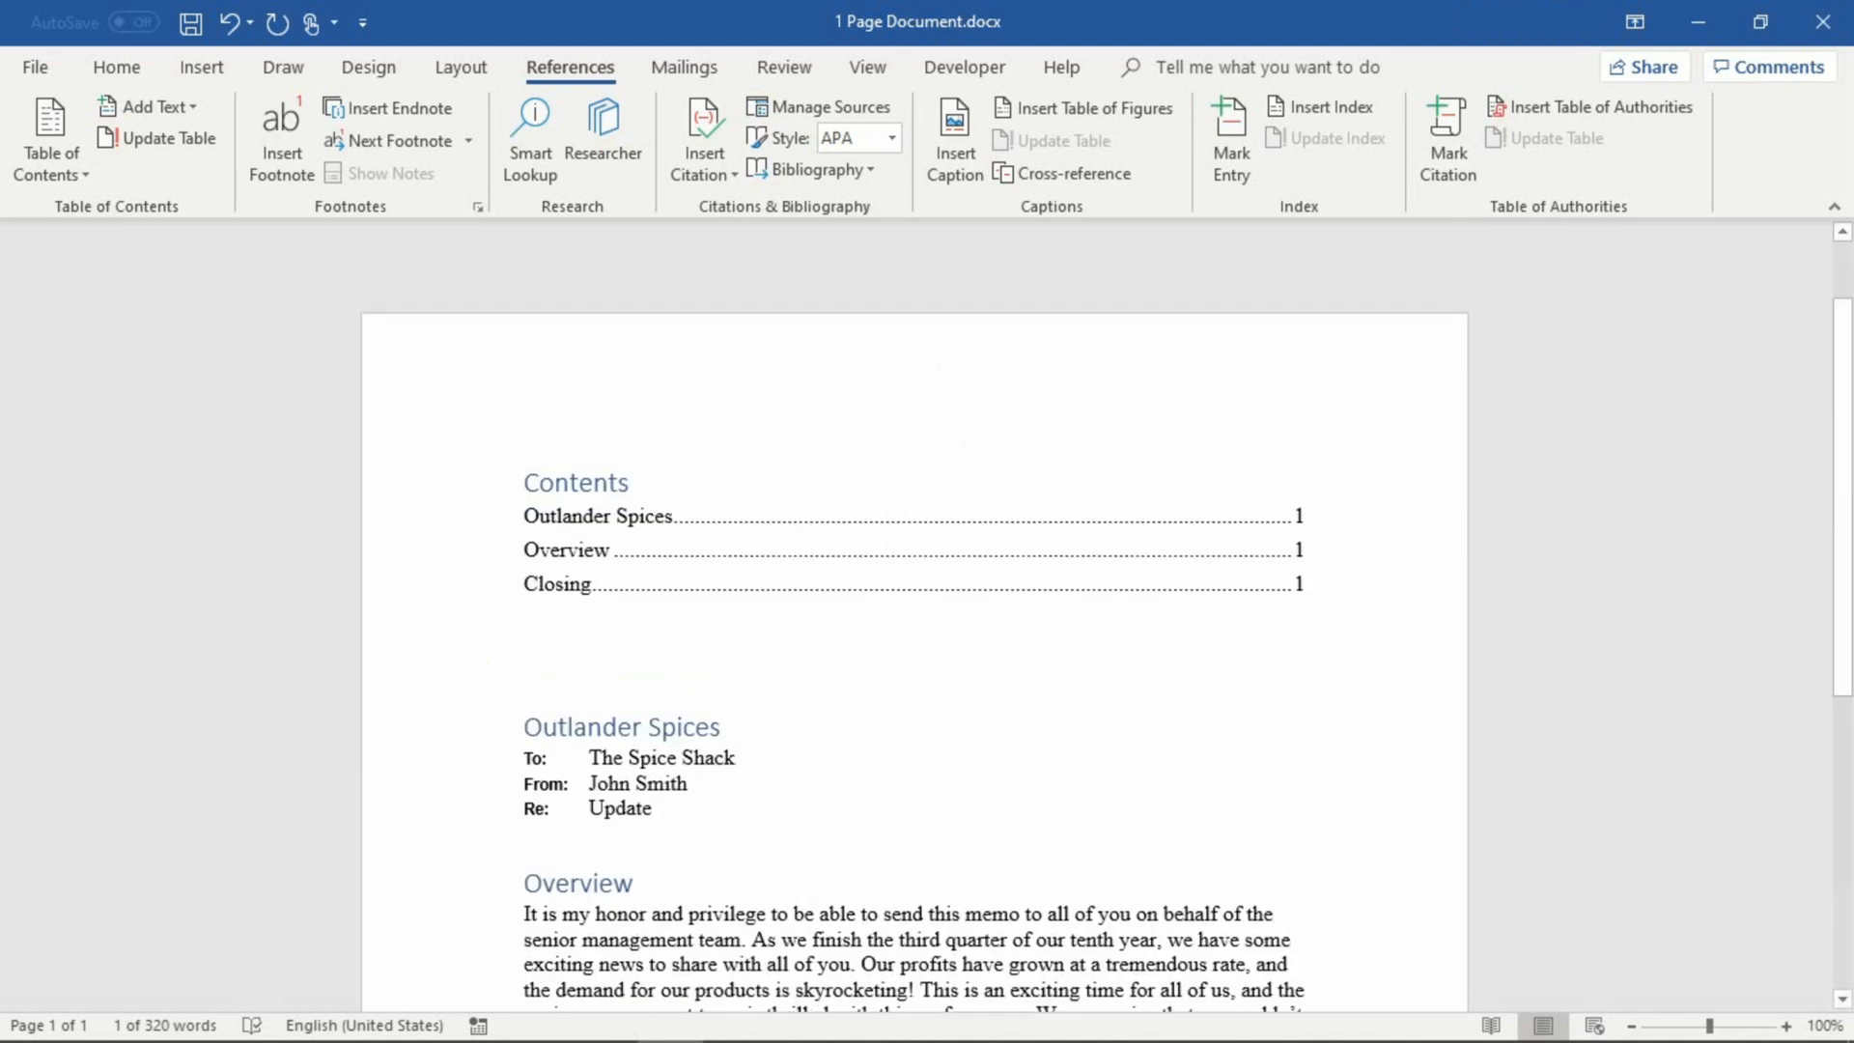